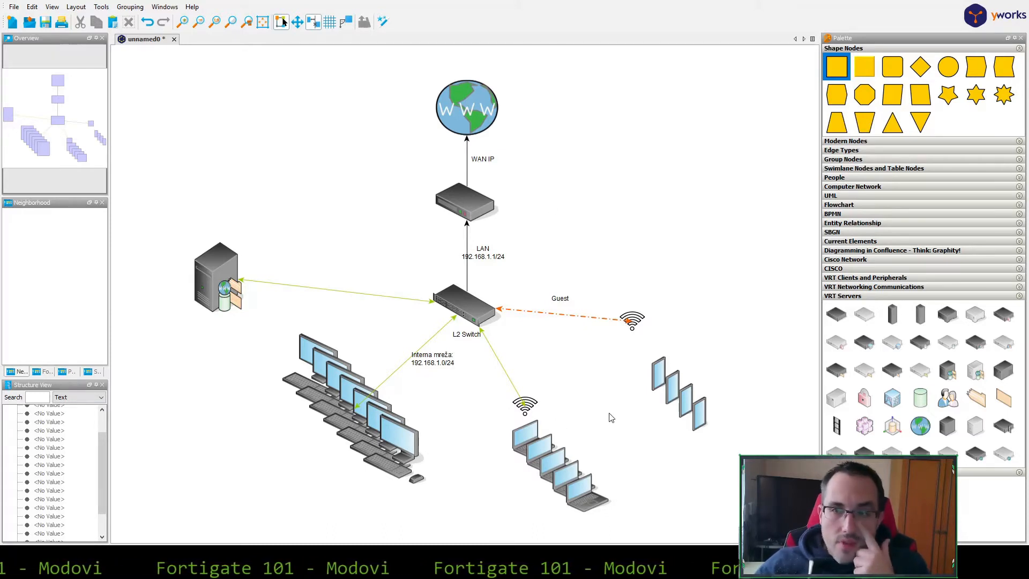
Add the Fortinet firewall device from the palette beside the network diagram and shrink it to slightly larger than the router
click(894, 287)
scroll(945, 396, down, 1)
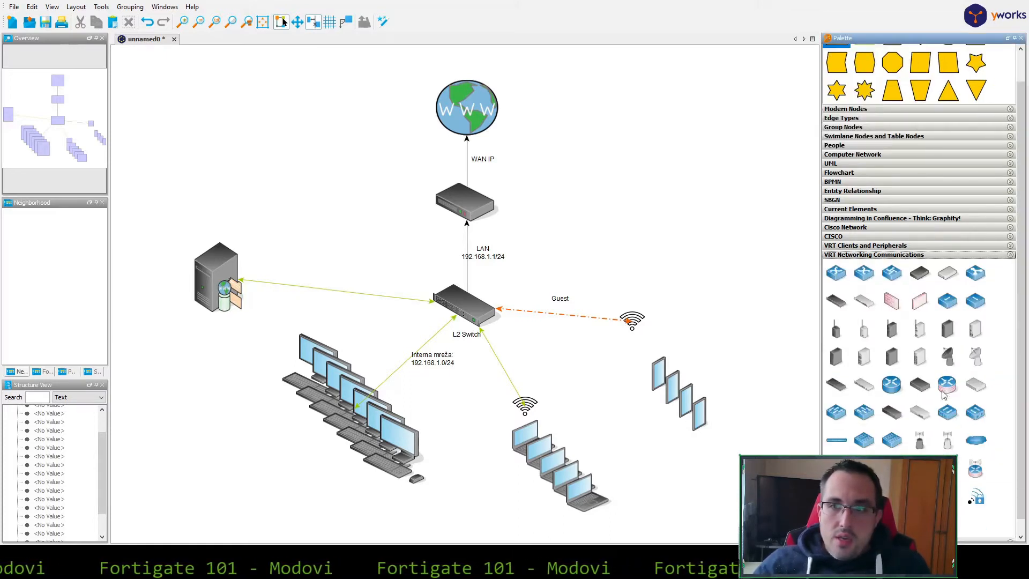
scroll(945, 395, down, 1)
drag(834, 401, 781, 305)
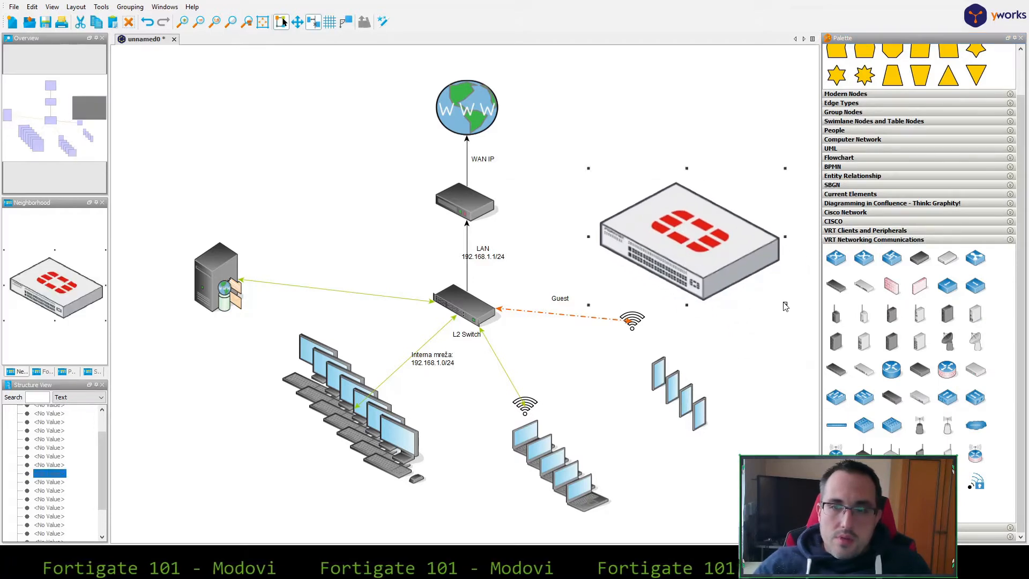
drag(782, 303, 697, 233)
drag(632, 185, 730, 240)
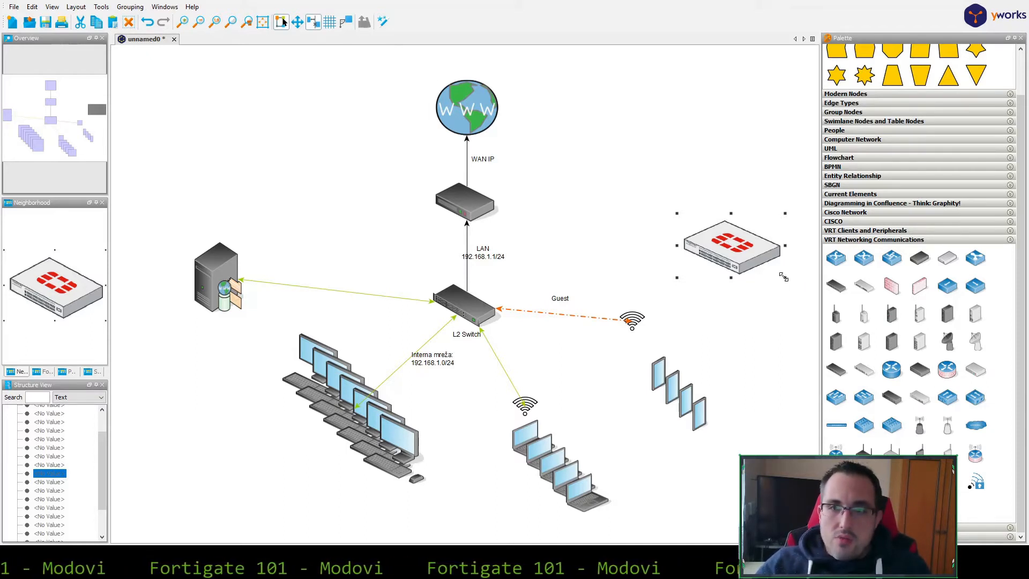
drag(785, 278, 759, 261)
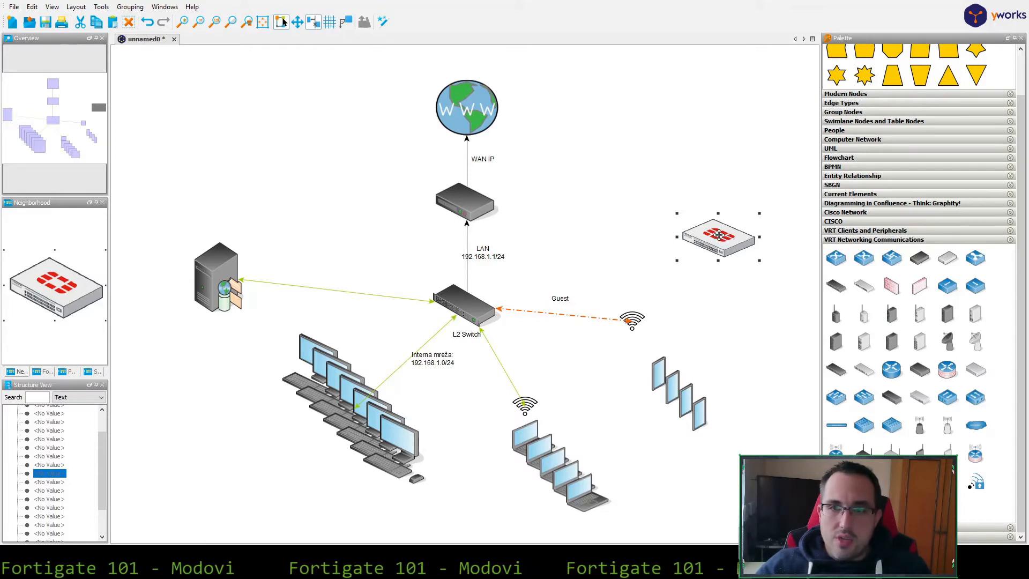
Try the Fortinet firewall over the router, and then centred between the router and the L2 switch
drag(726, 238, 713, 230)
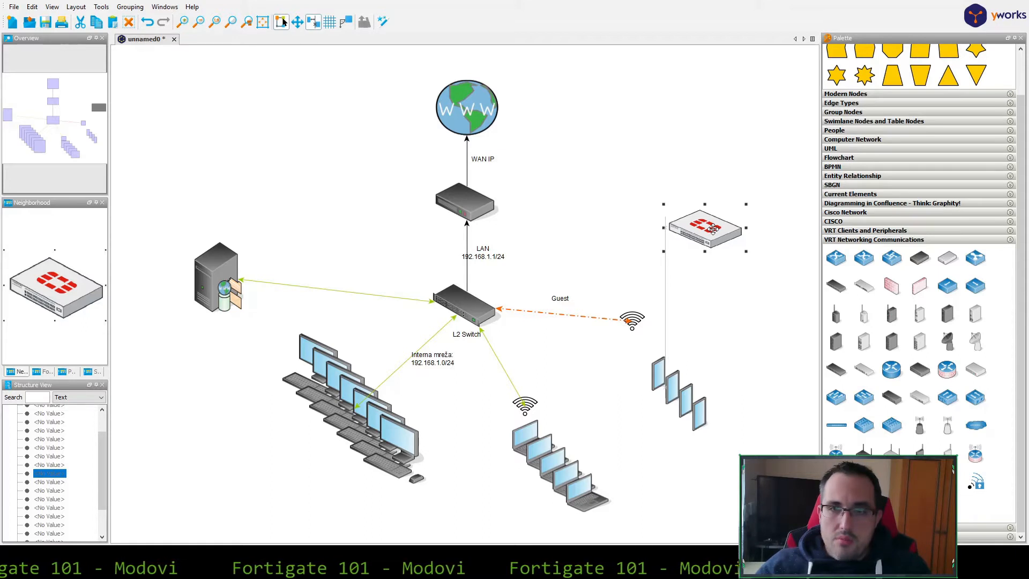
drag(713, 229, 469, 199)
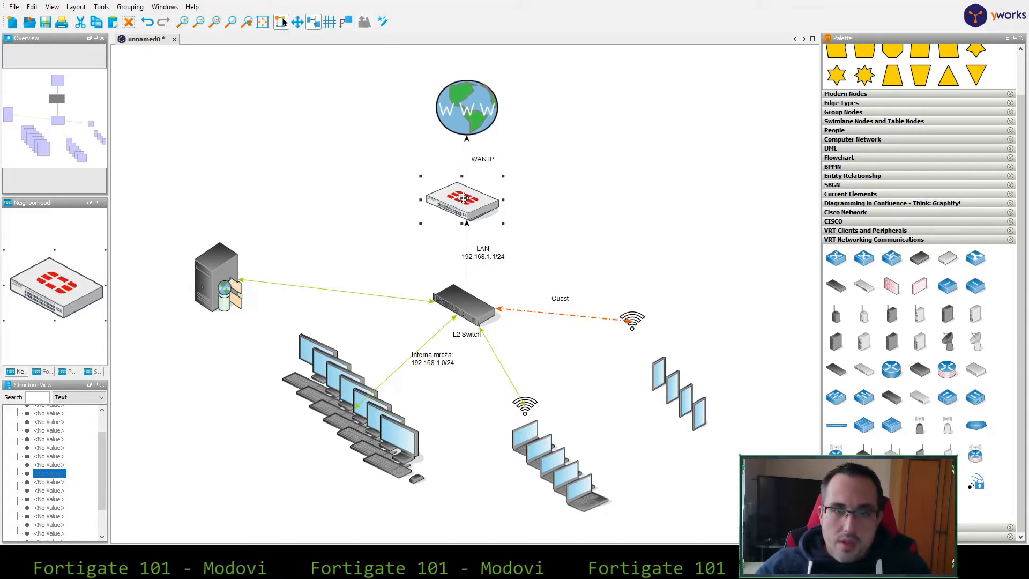
drag(464, 198, 465, 248)
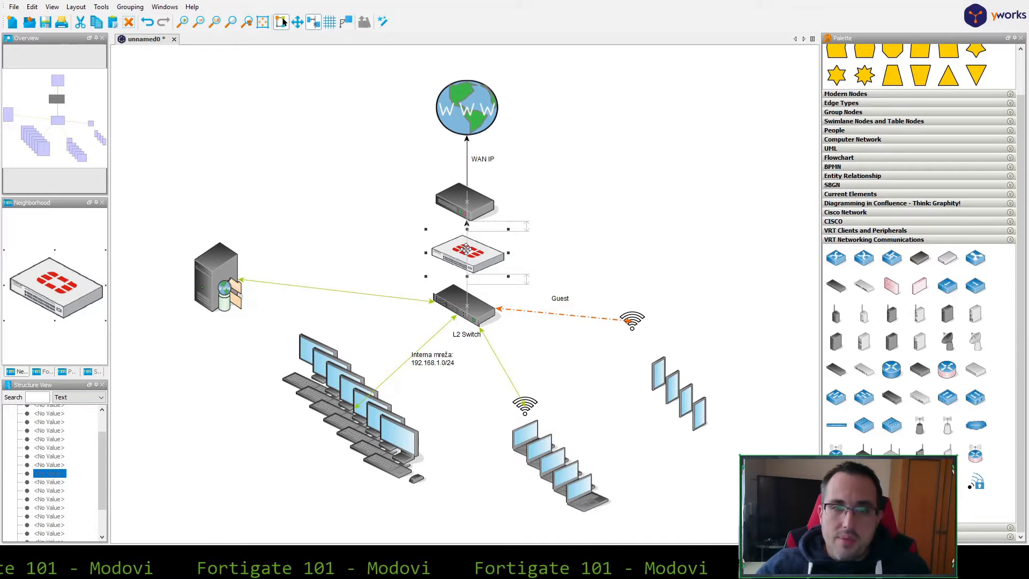
drag(465, 248, 466, 249)
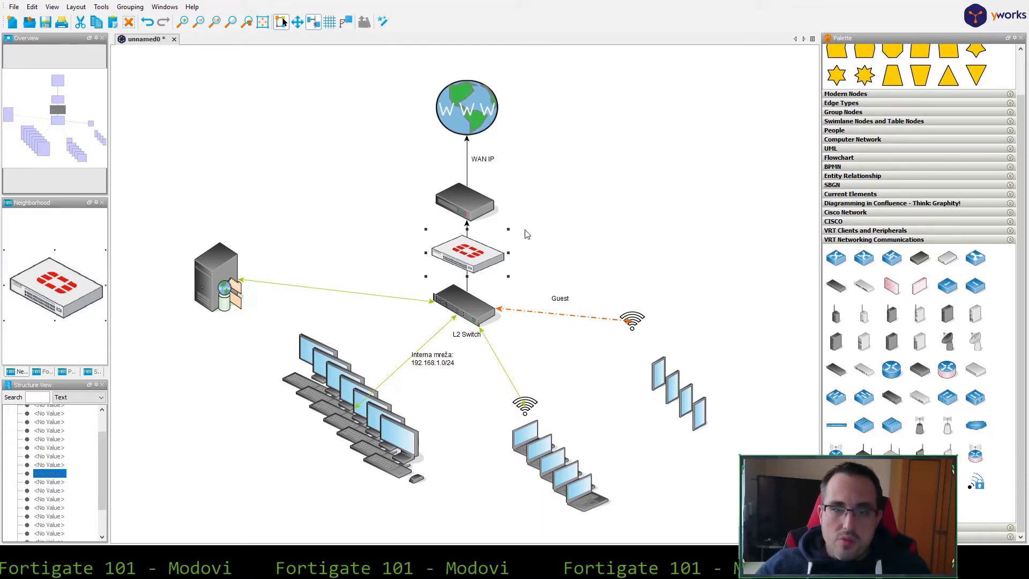
Try the firewall between the internet globe and the router and over the router, ending in the empty area to the router's right
drag(472, 254, 475, 167)
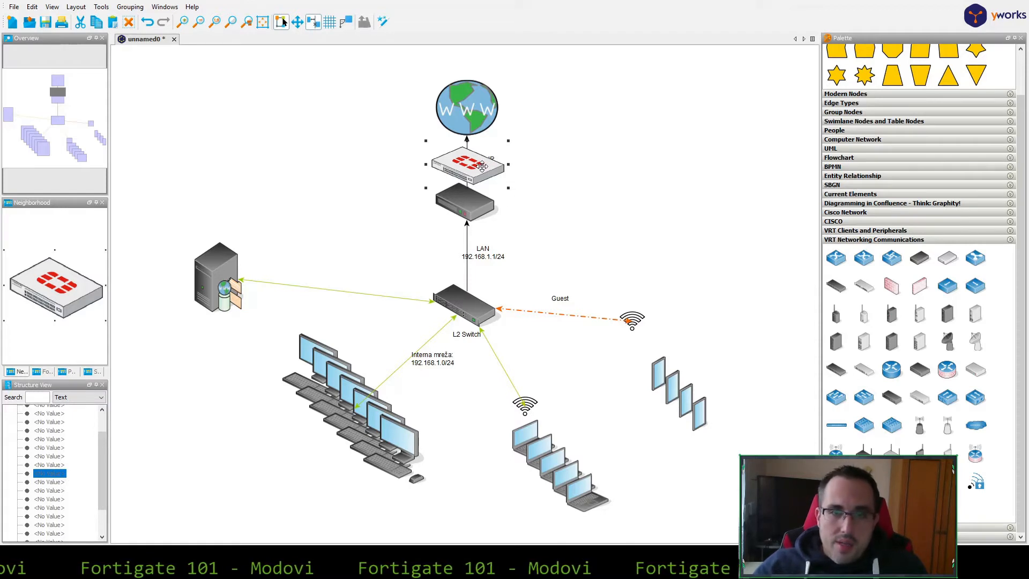
drag(480, 167, 680, 192)
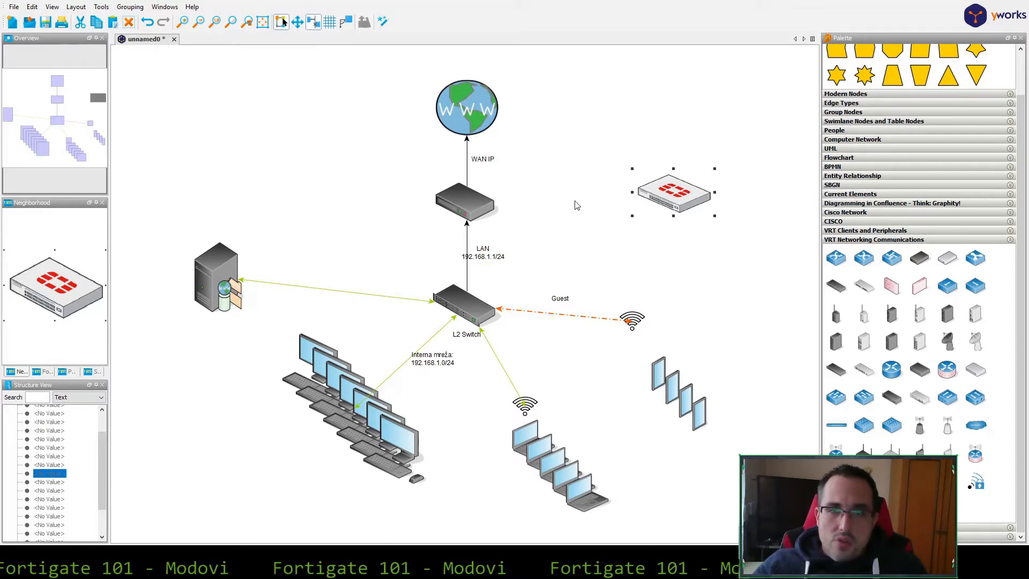
drag(677, 193, 470, 200)
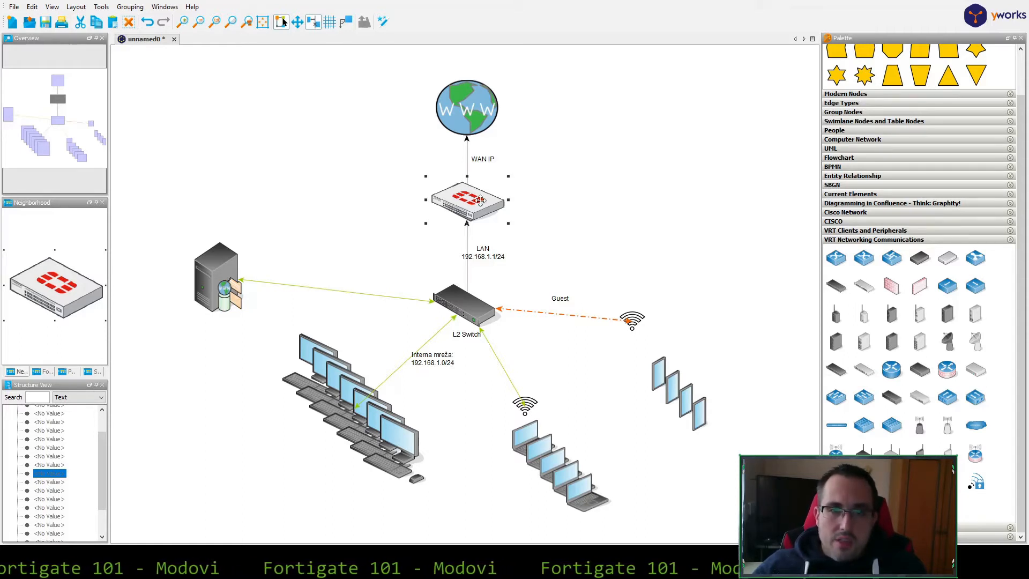
drag(472, 200, 611, 197)
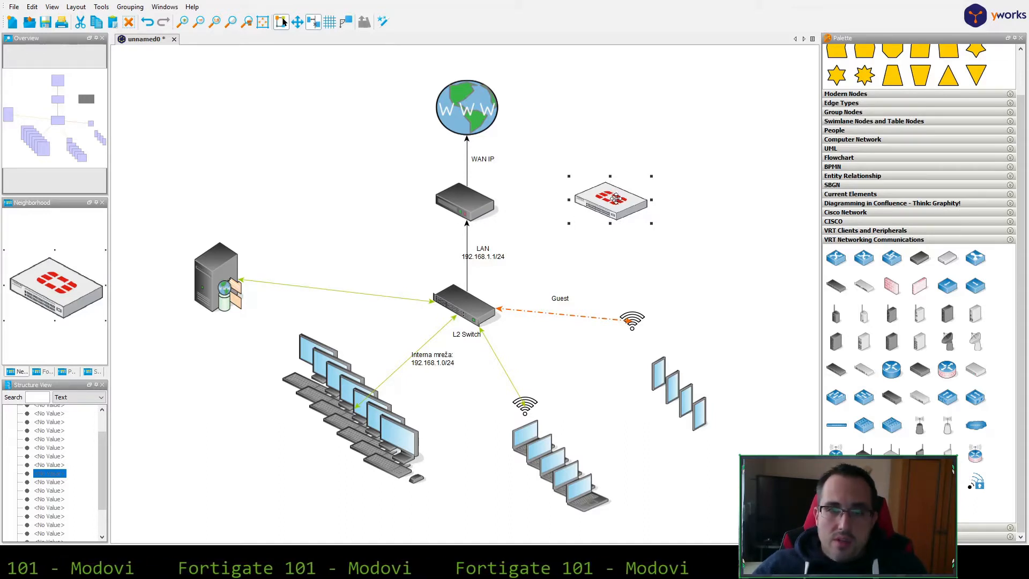
Label the router between the internet globe and the L2 switch with four lines: NAT, DHCP, DNS and Routing
click(484, 207)
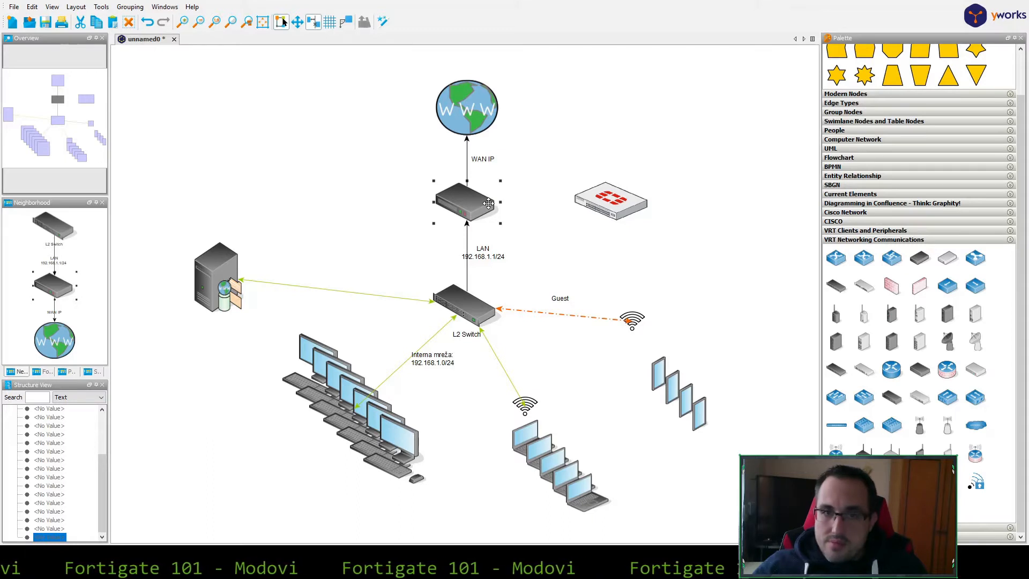
right_click(489, 203)
key(Escape)
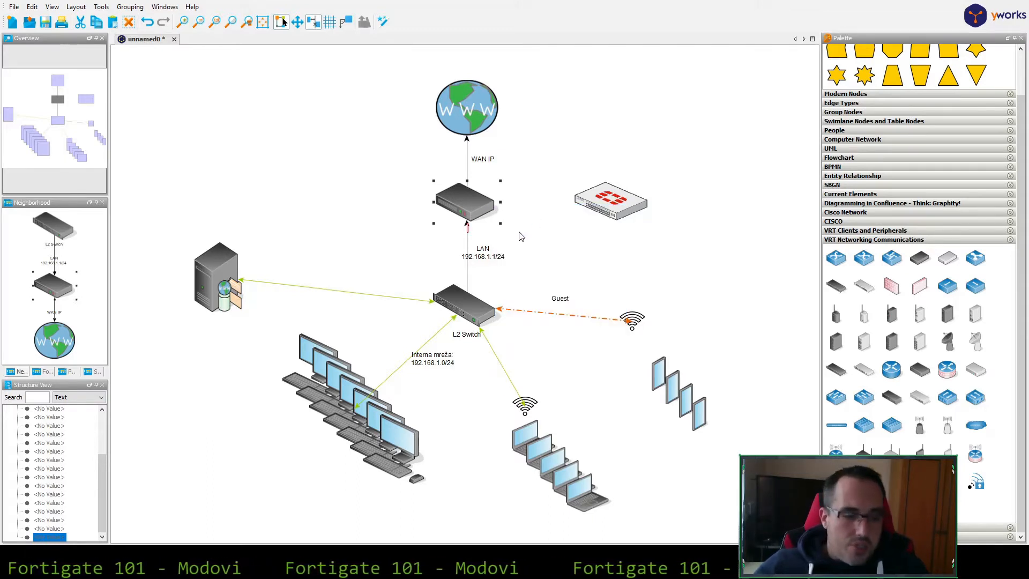
key(F2)
text(NAT)
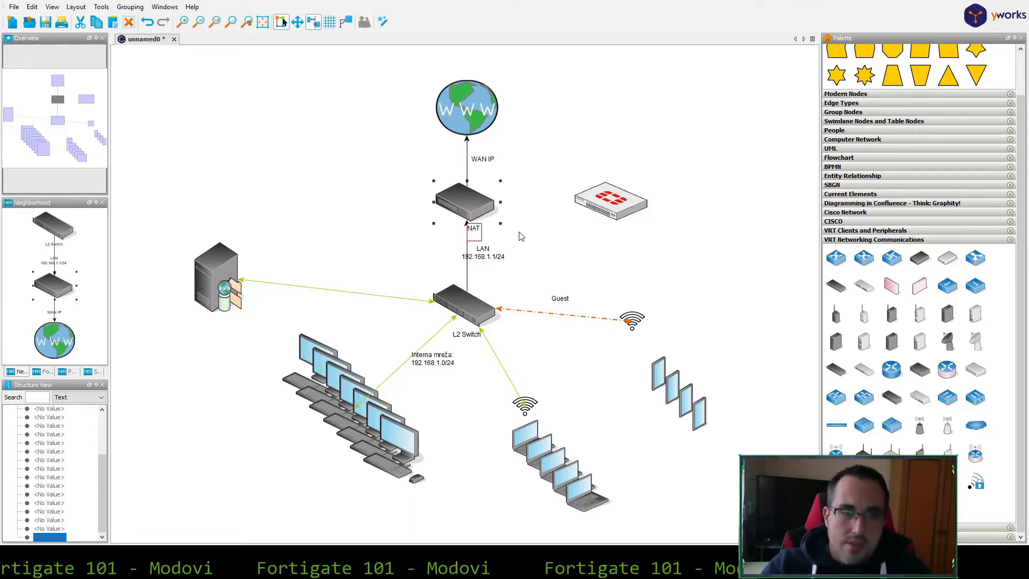
key(Return)
text(DHCP)
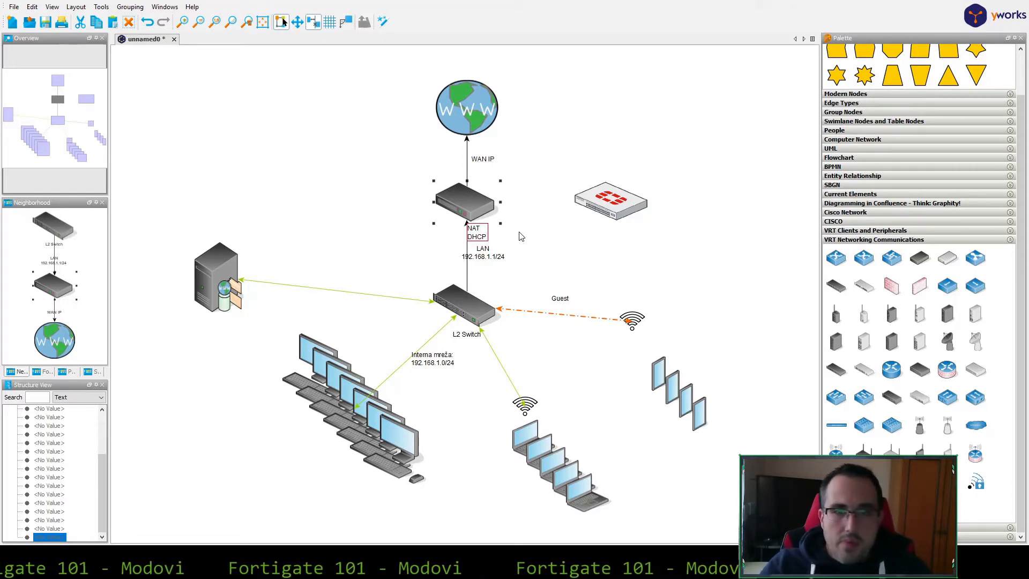
key(Return)
text(DNS)
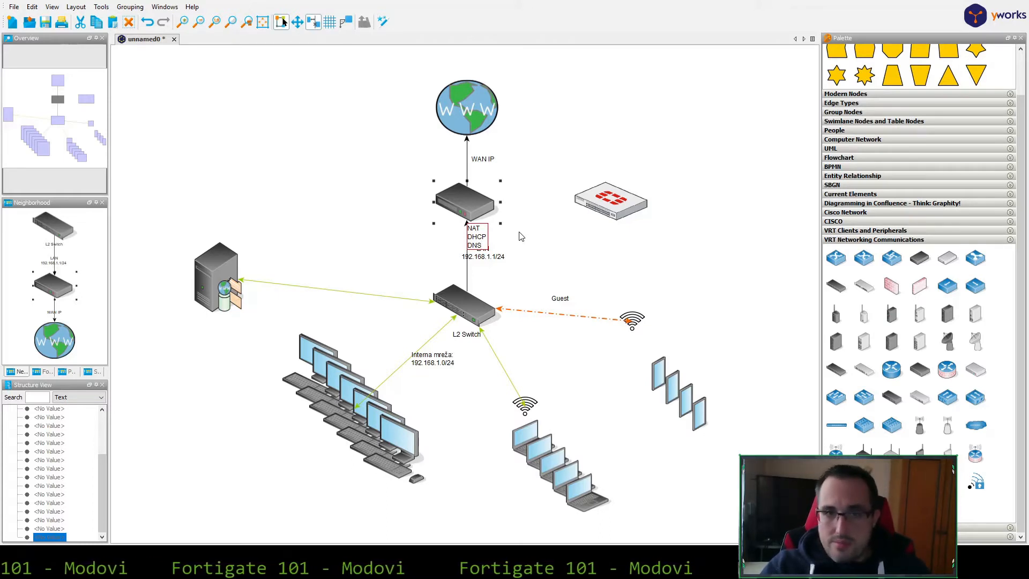
key(Return)
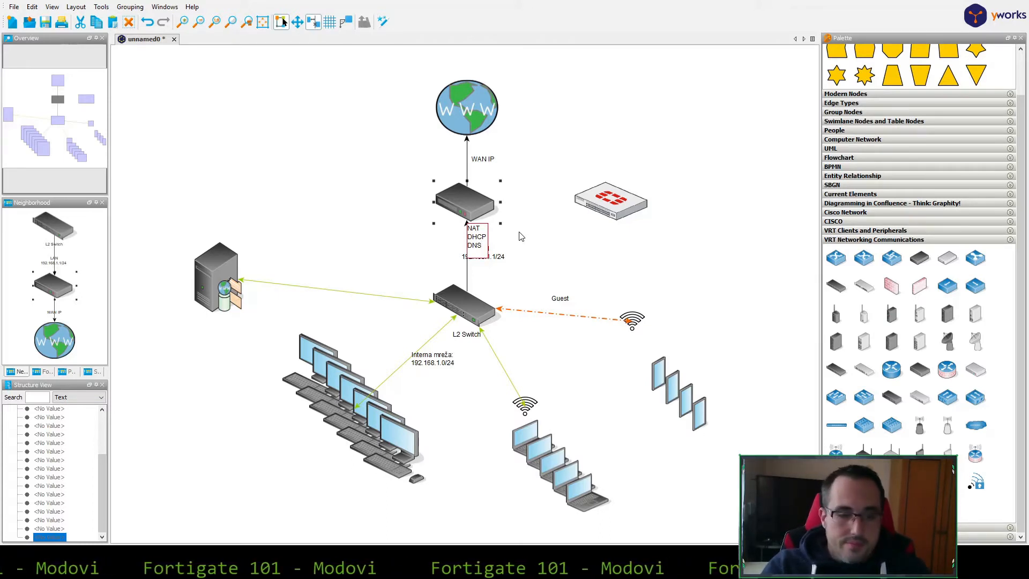
text(Routing)
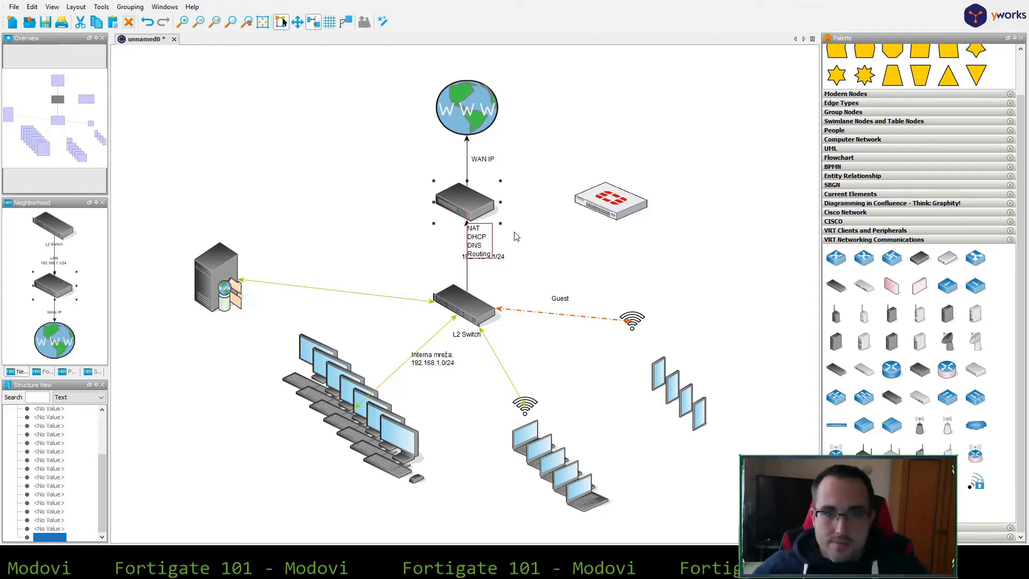
click(537, 227)
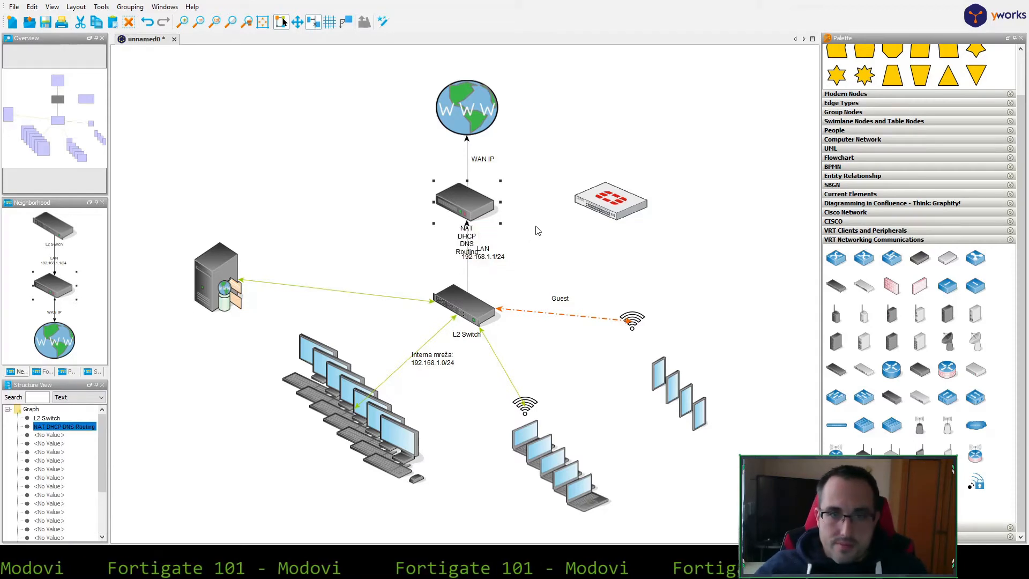
Move the router's label to the left of the router, clear of the LAN connection, and nudge the firewall slightly down and right
click(466, 238)
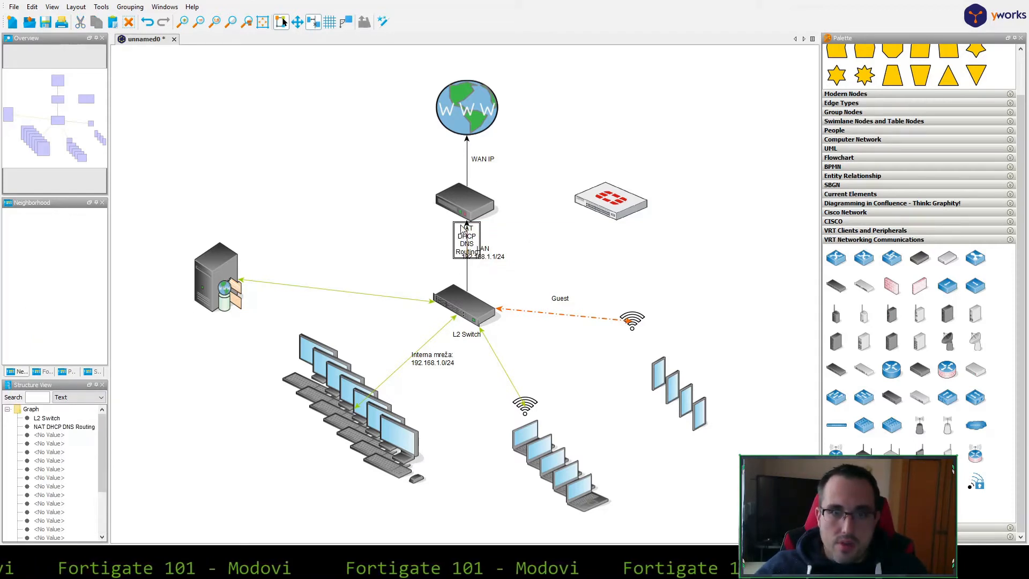
right_click(462, 226)
key(Escape)
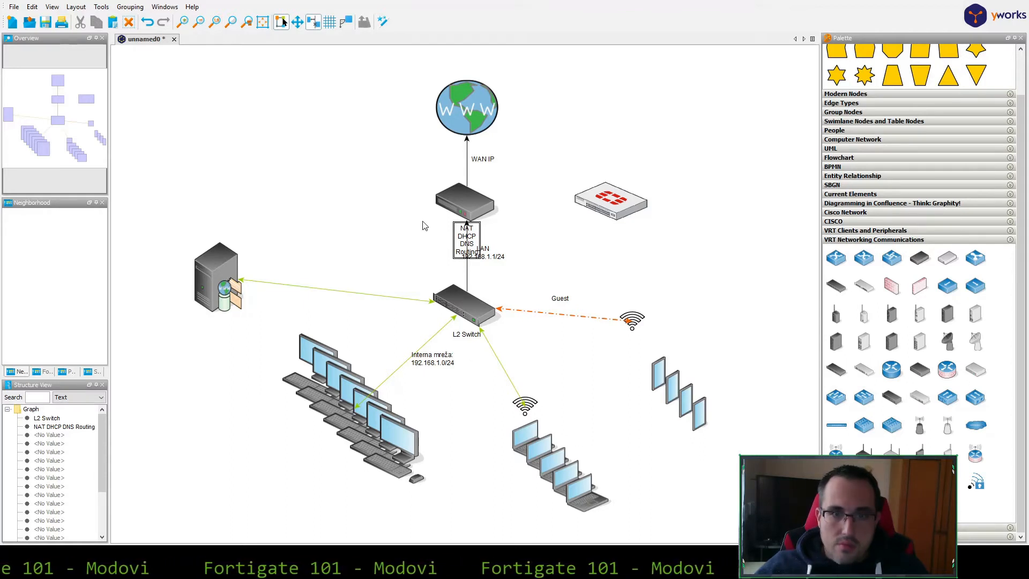
drag(458, 232, 378, 193)
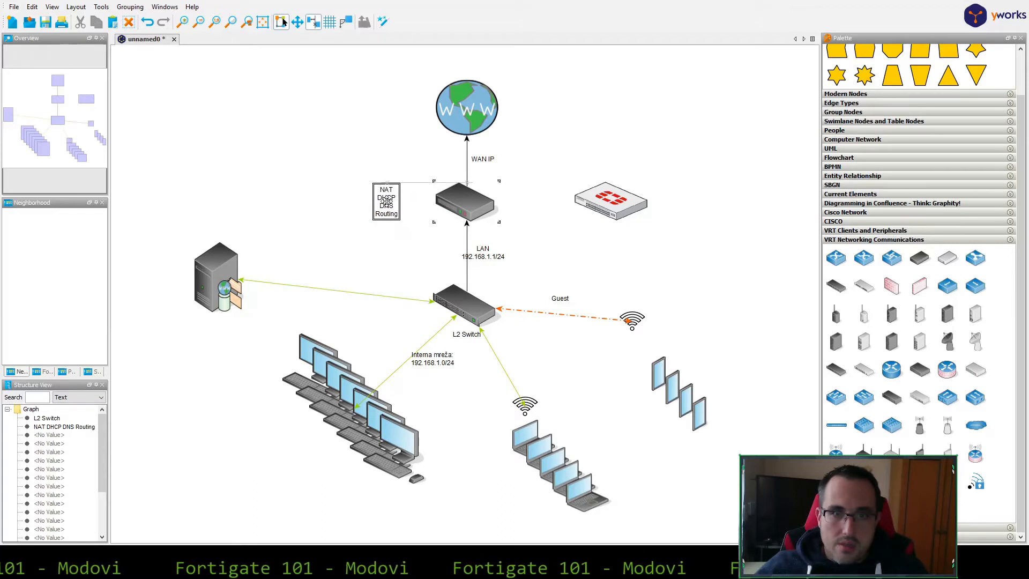
click(540, 196)
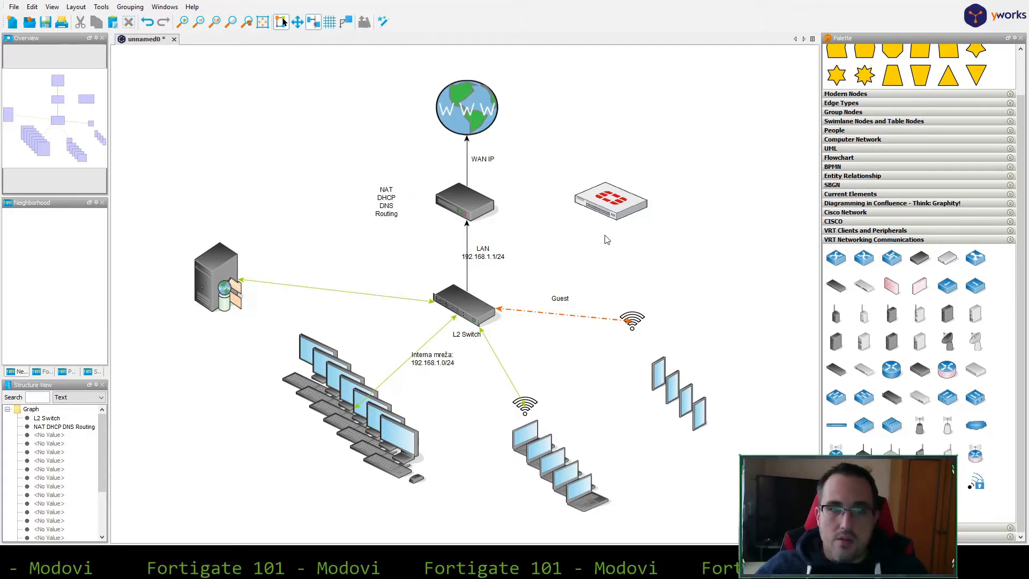
click(623, 209)
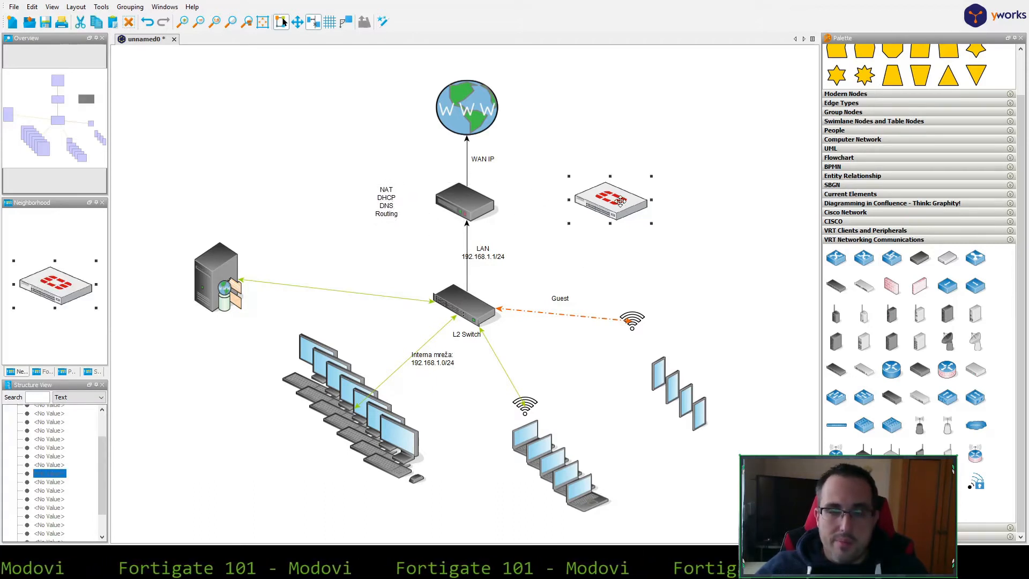
mouse_move(617, 205)
mouse_down()
mouse_move(572, 207)
mouse_move(626, 212)
mouse_up()
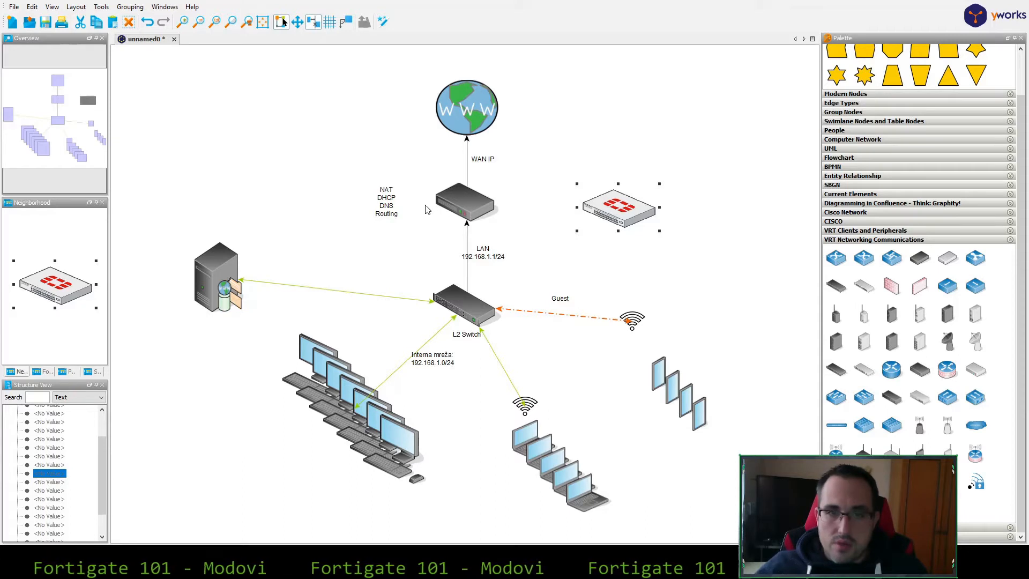
Add VPN as a new last line of the router's label, below Routing
double_click(397, 214)
click(399, 216)
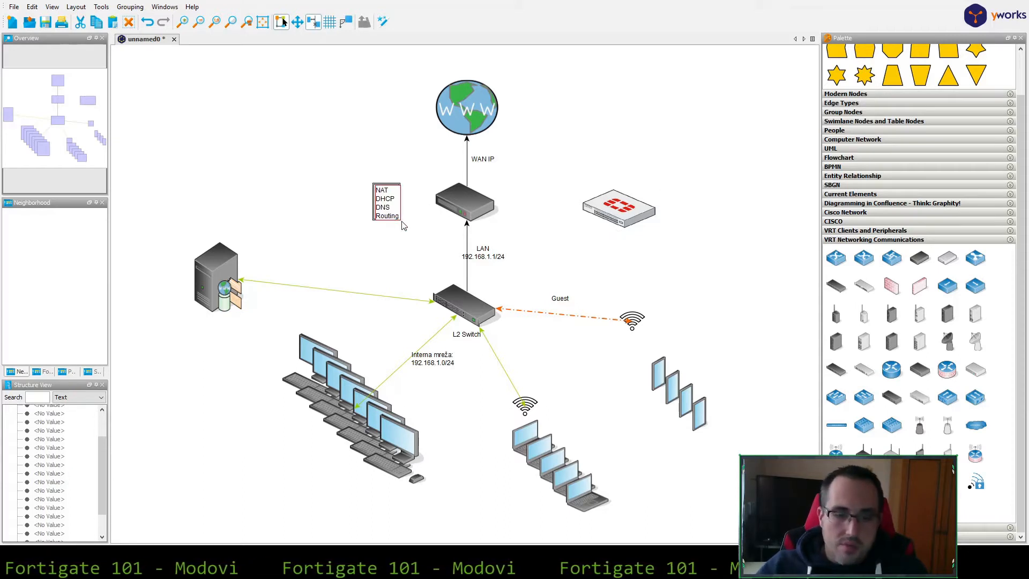
key(Return)
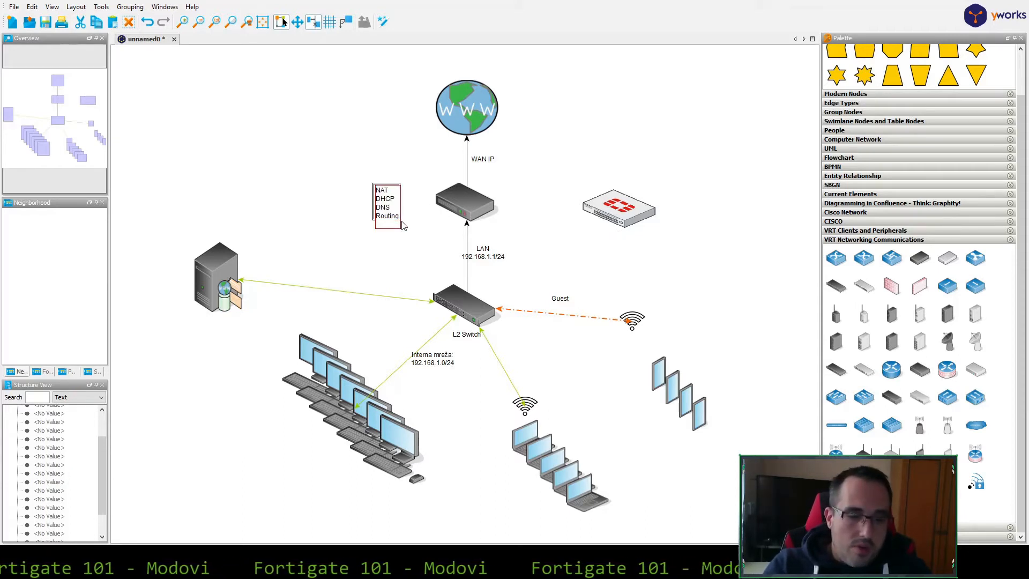
text(VPN)
click(305, 232)
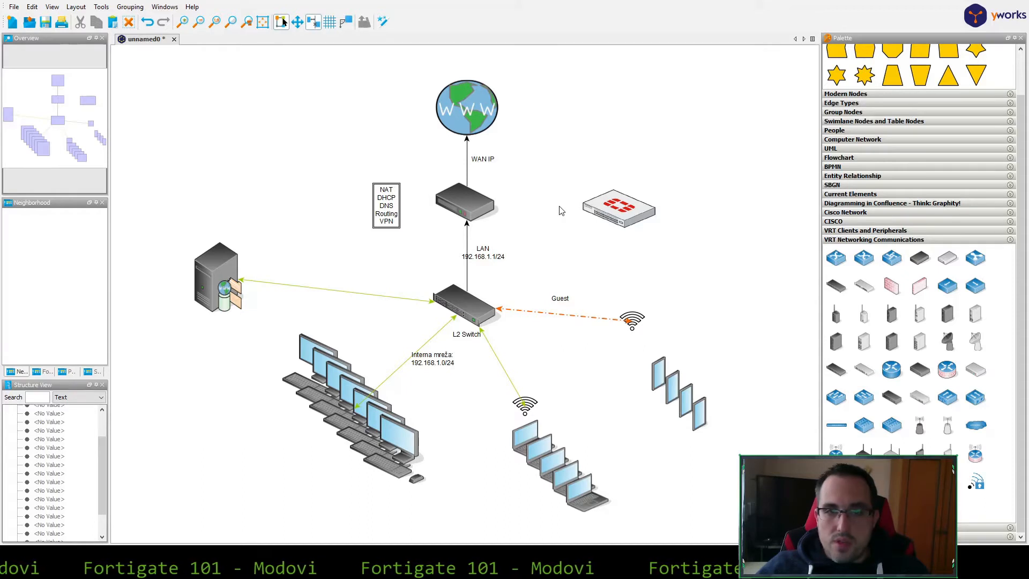
Move the Fortinet firewall directly beside the router, on its right side
click(620, 212)
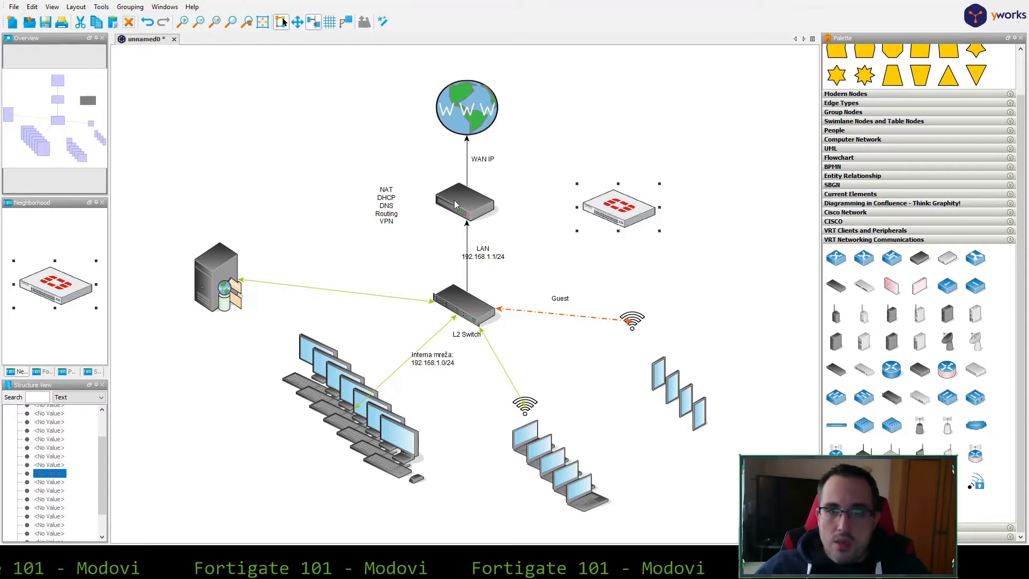
drag(617, 207, 537, 201)
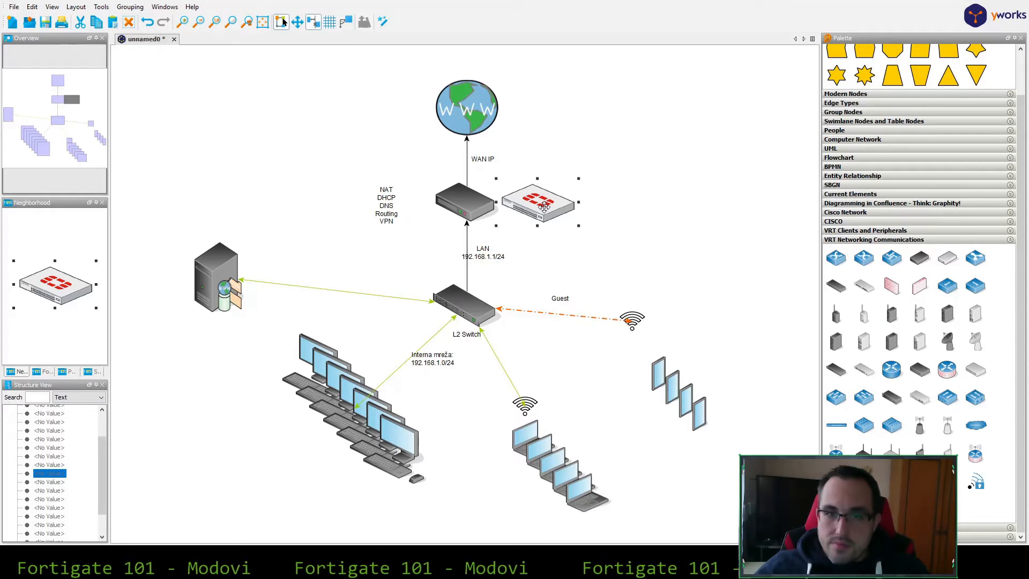
click(471, 201)
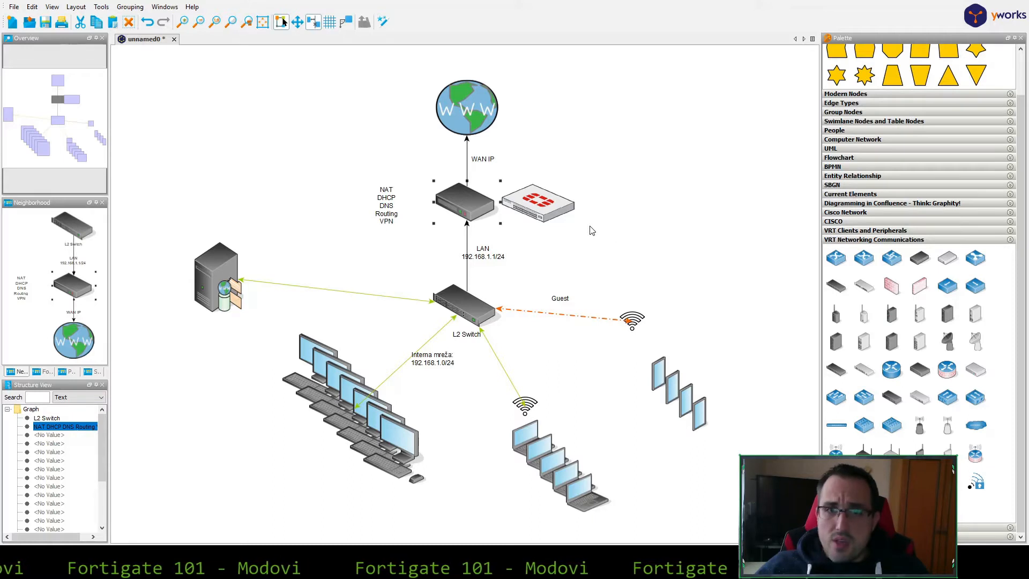
click(543, 197)
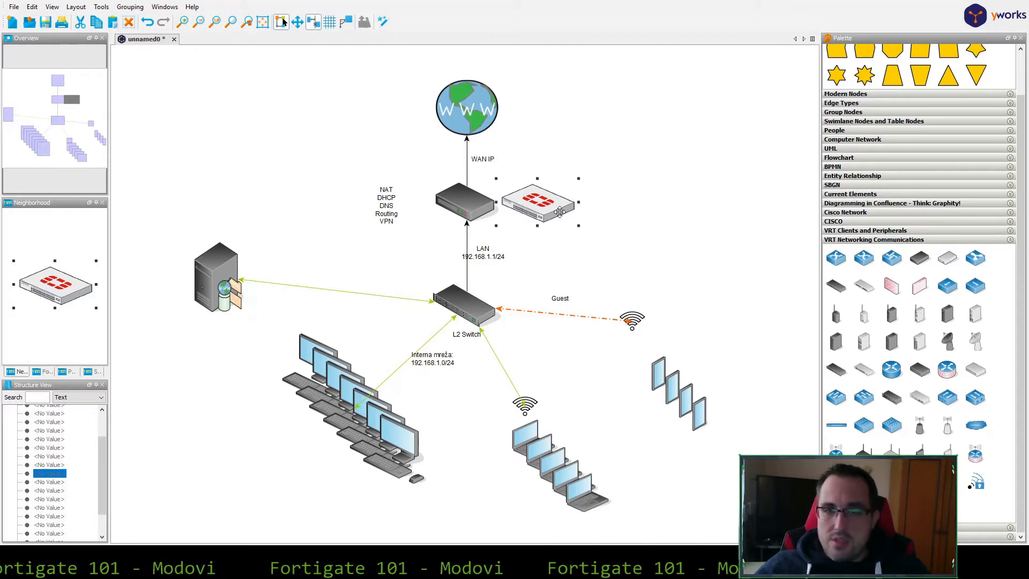
click(656, 213)
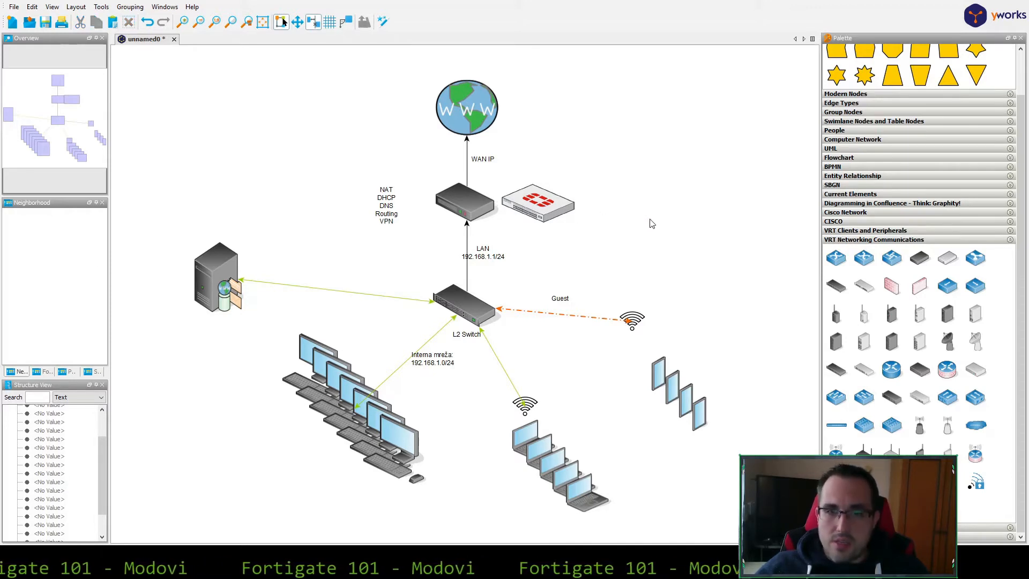
click(545, 207)
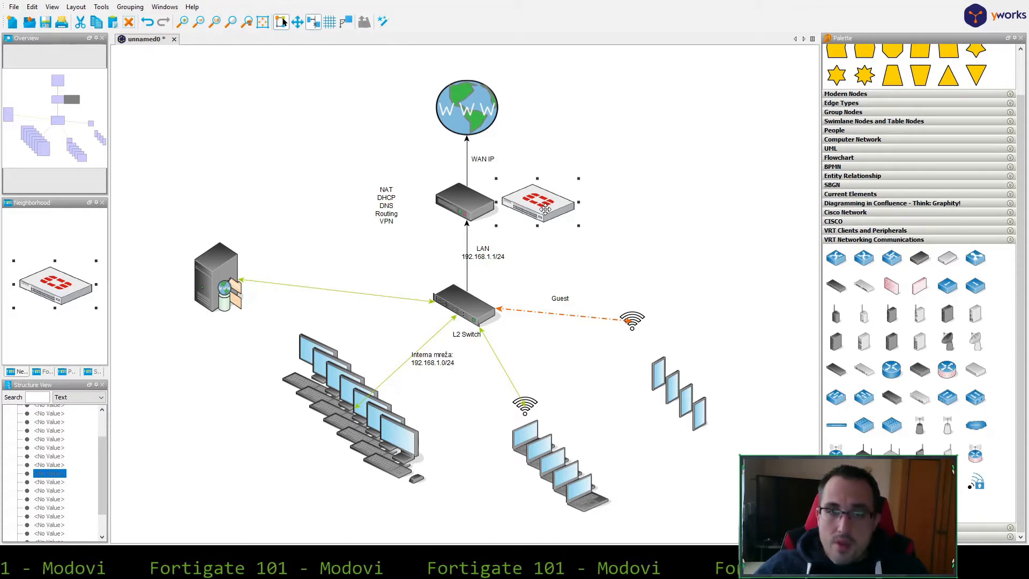
Move the Fortinet firewall onto the LAN connection, between the router and the L2 switch
click(652, 177)
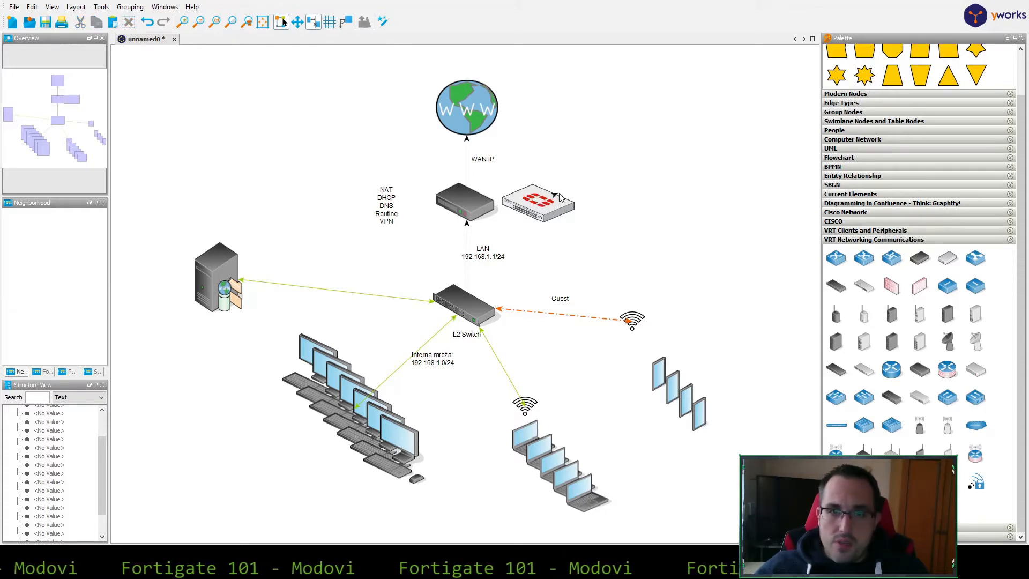
drag(536, 201, 469, 252)
key(Delete)
click(538, 202)
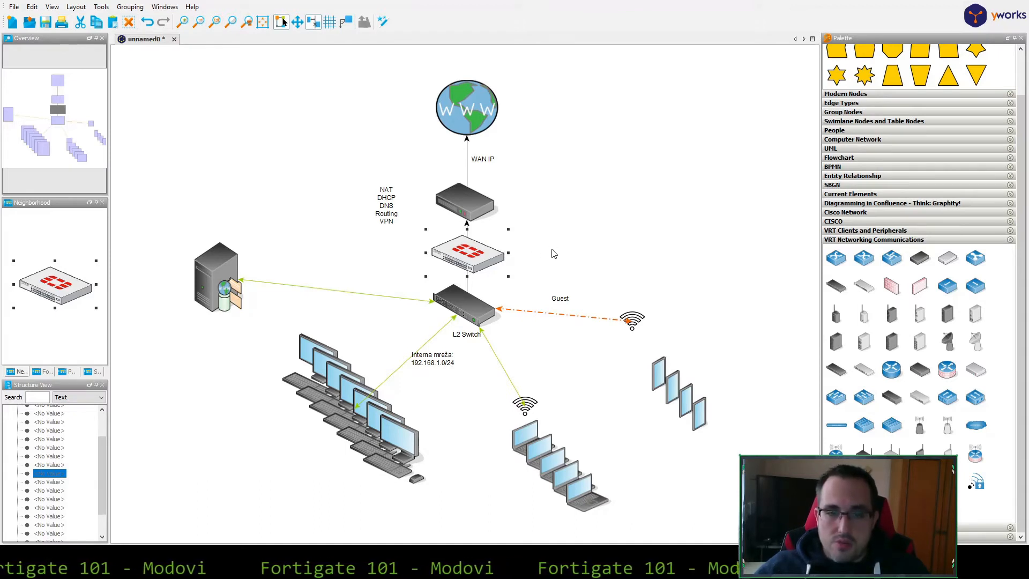
click(659, 242)
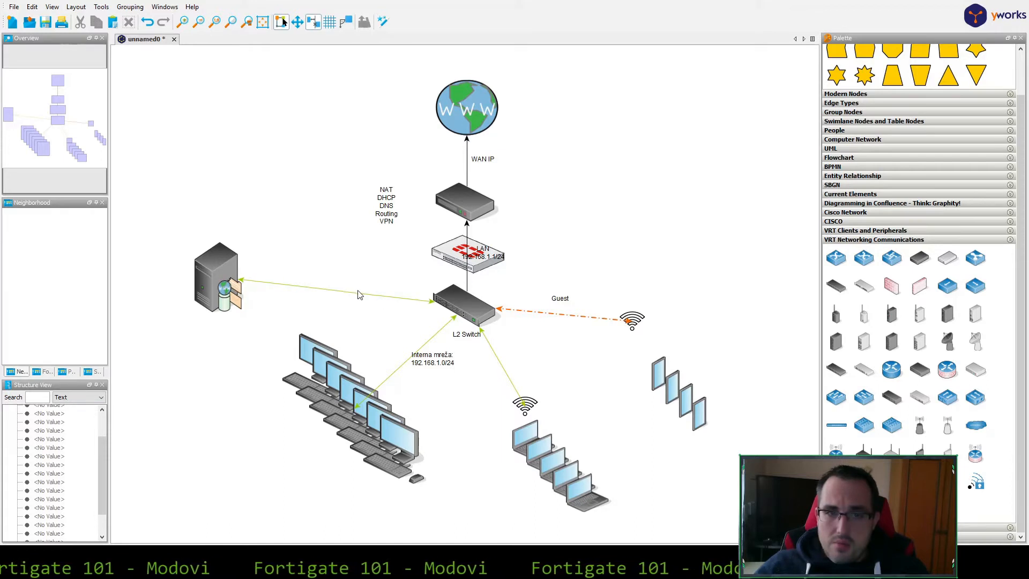
Move the LAN 192.168.1.1/24 label clear of the firewall, to just below it beside the connection to the L2 switch
click(436, 364)
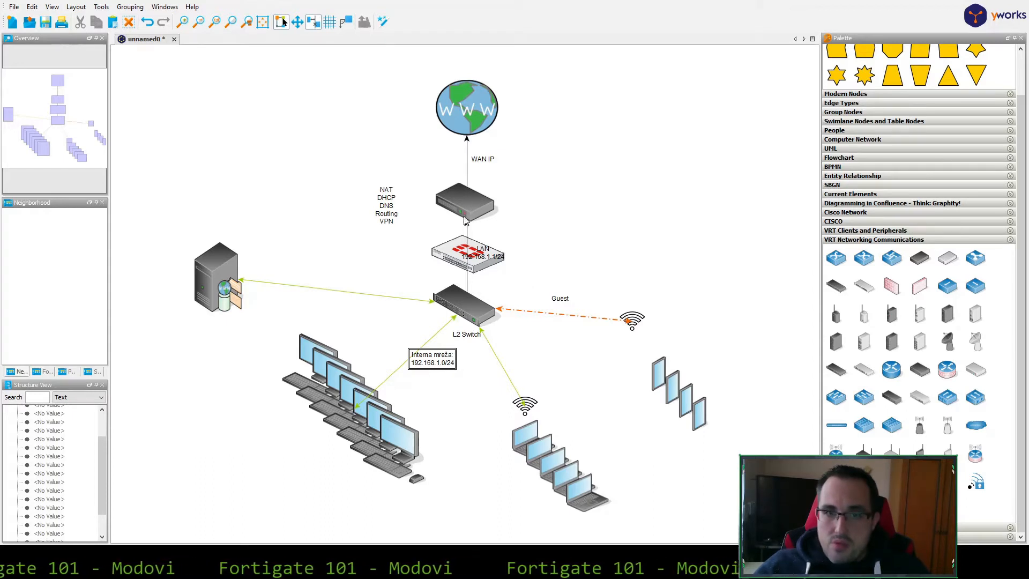
click(491, 261)
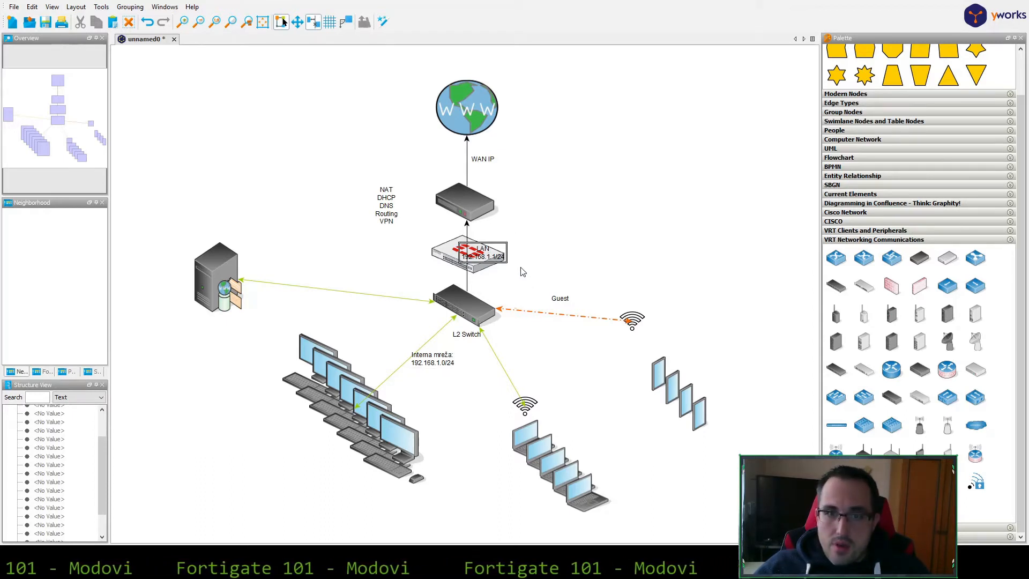
right_click(498, 251)
click(535, 294)
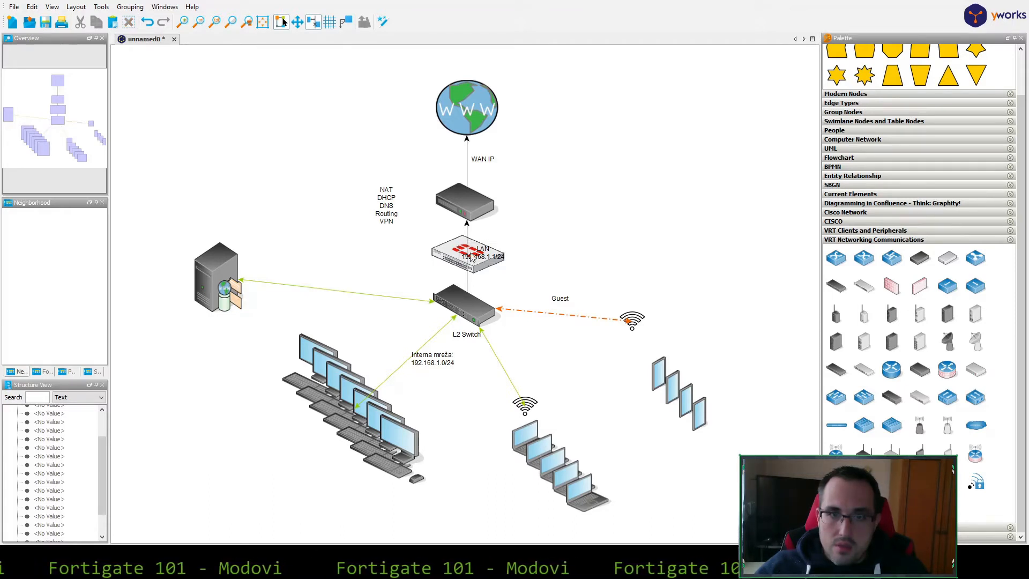
drag(480, 251, 520, 216)
click(576, 237)
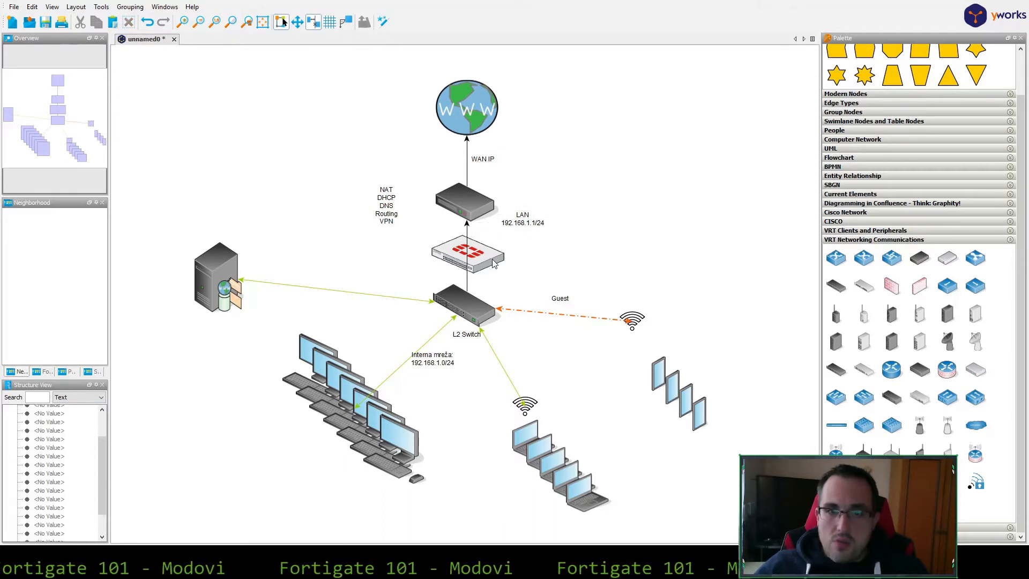
drag(528, 220, 493, 276)
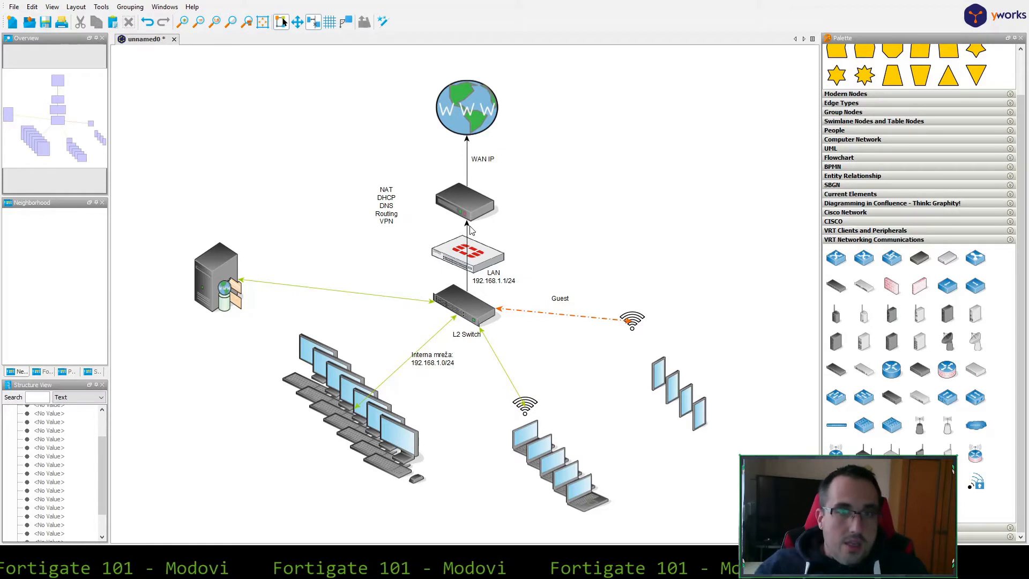
click(389, 208)
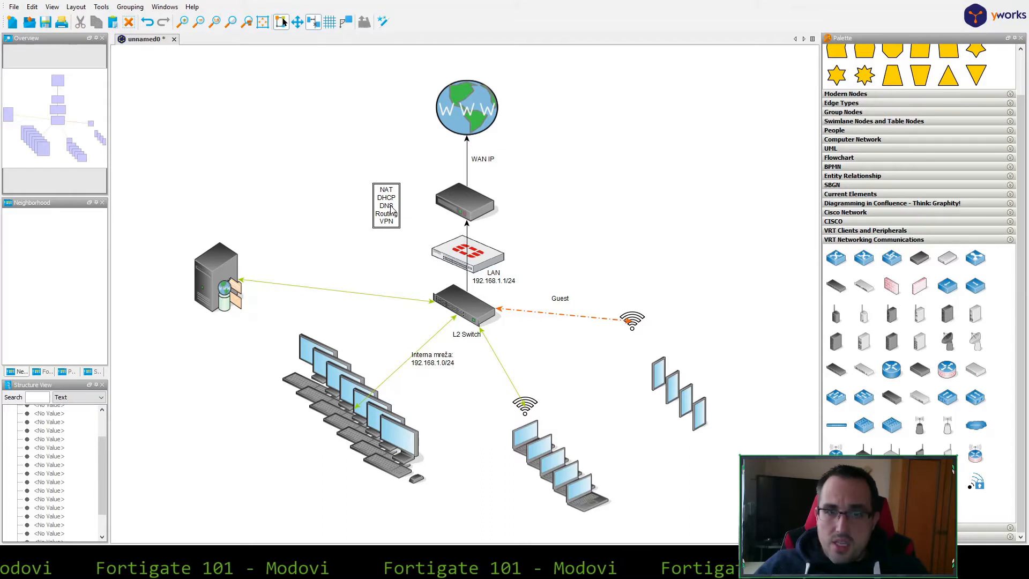
click(482, 260)
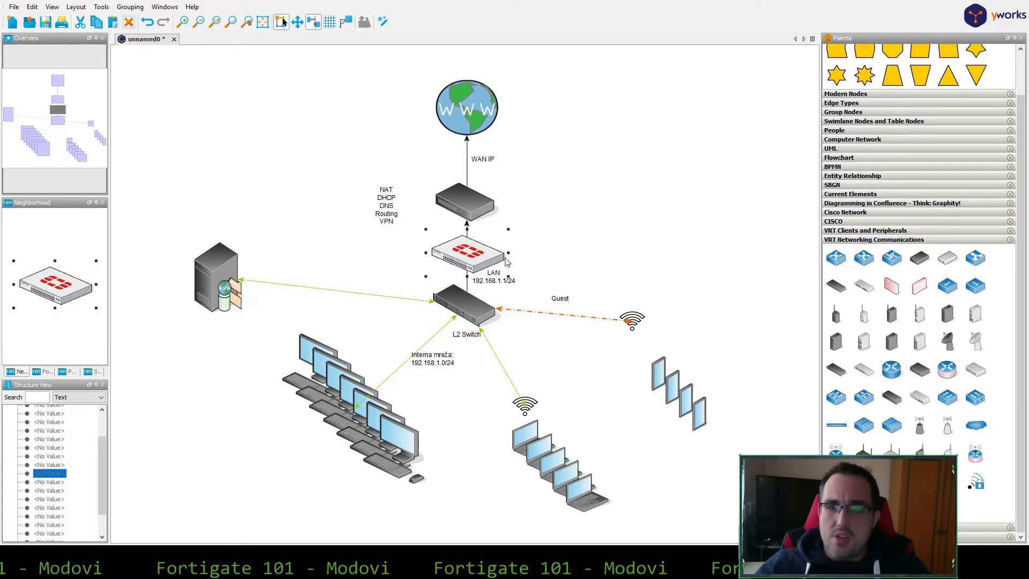
click(633, 261)
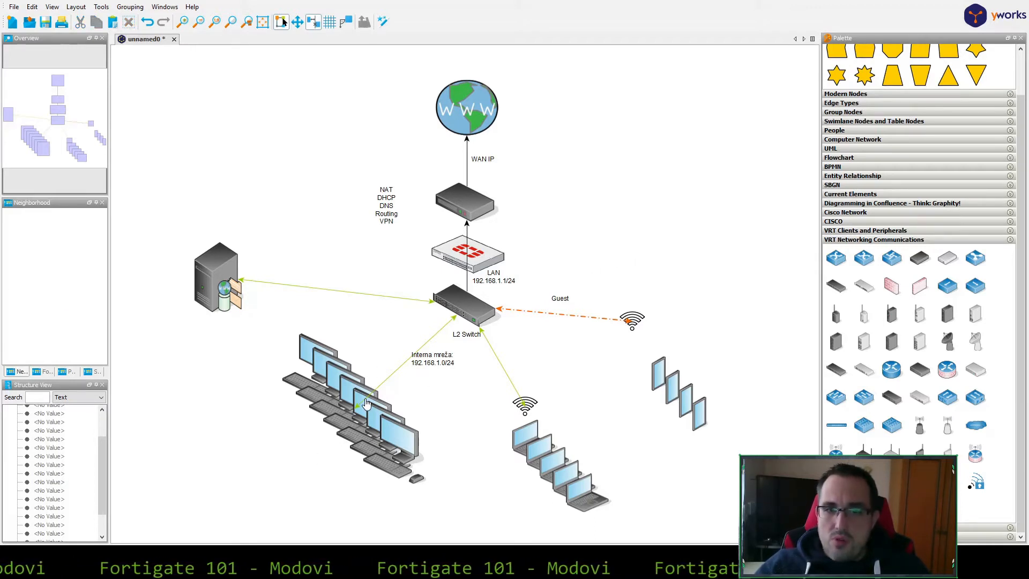
click(317, 353)
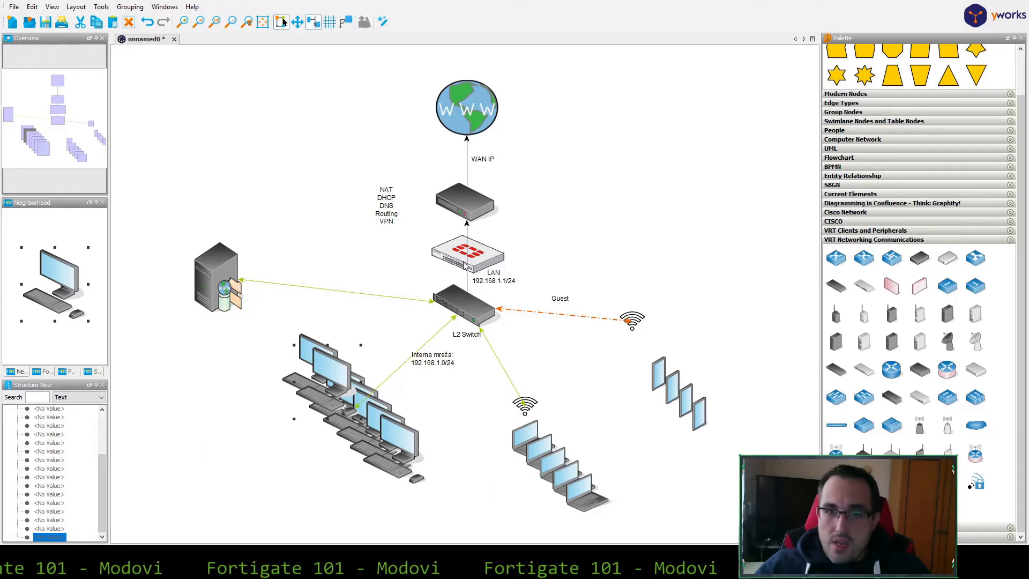
click(491, 244)
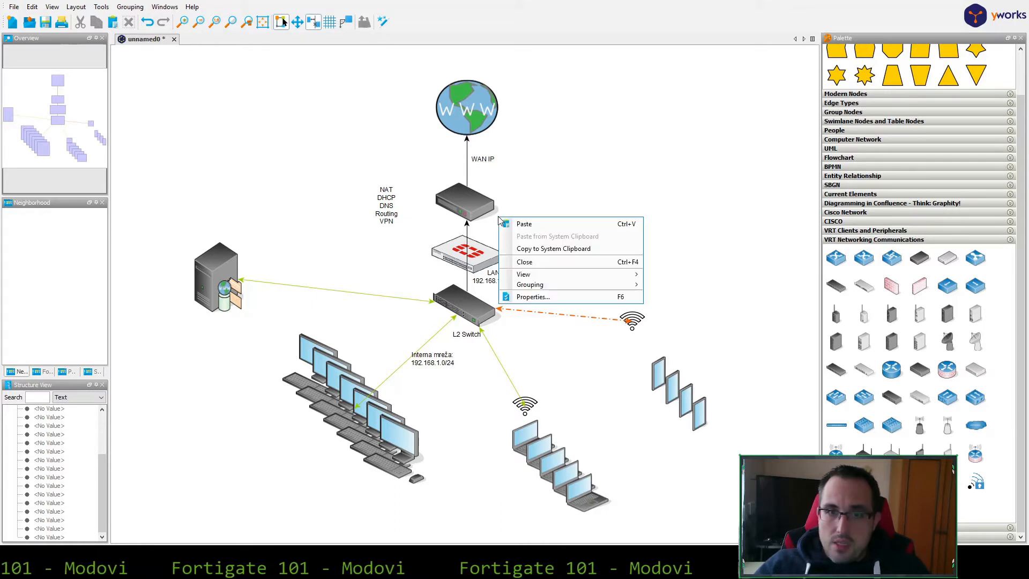
right_click(498, 217)
click(562, 185)
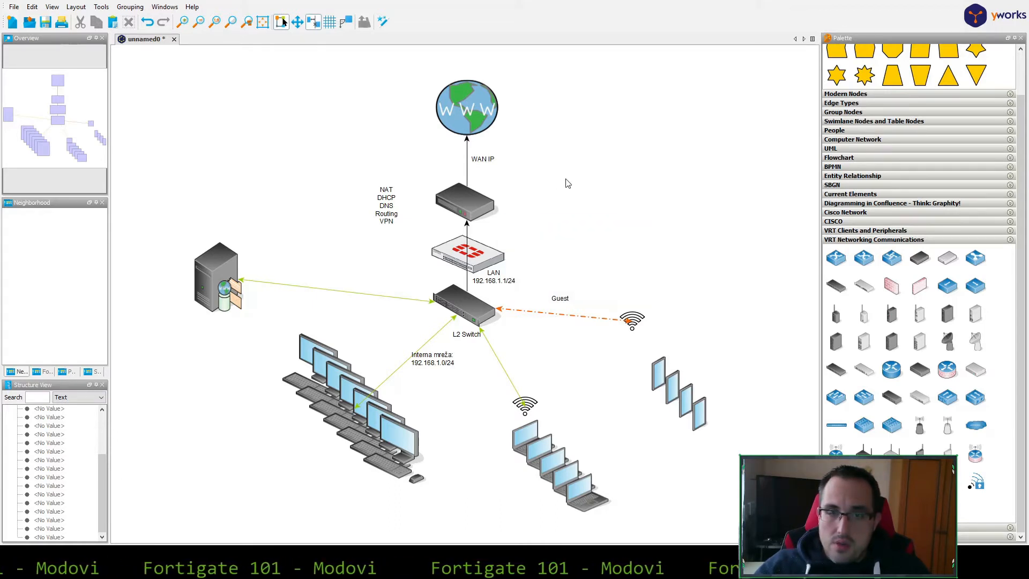
right_click(491, 207)
click(519, 213)
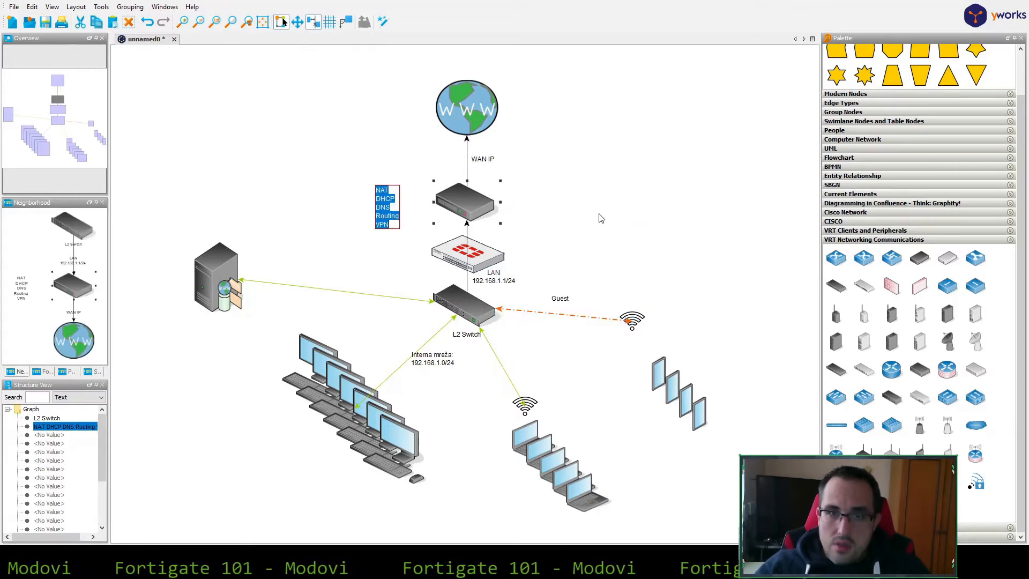
click(512, 214)
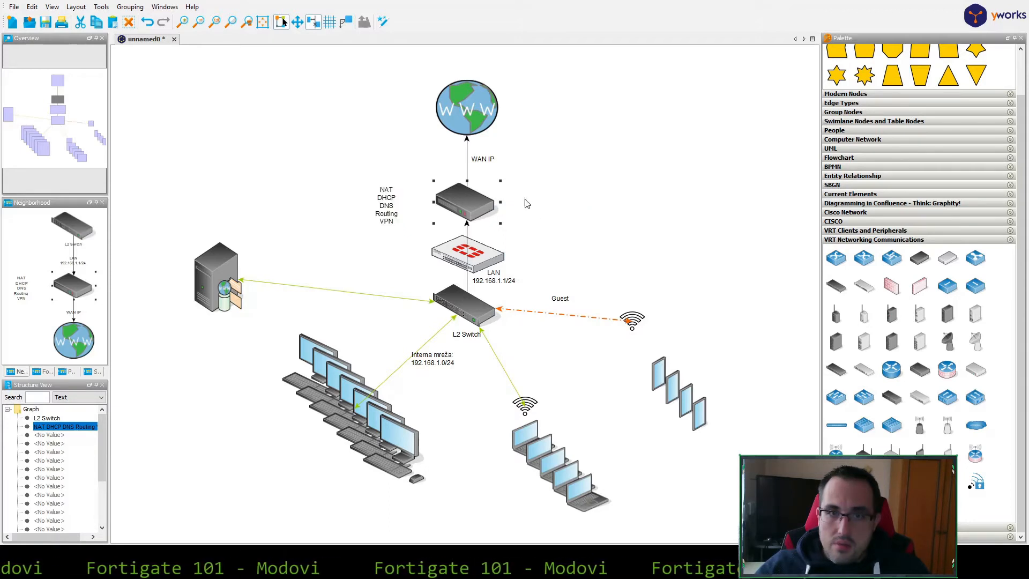
click(522, 201)
Add a second label, 10.0.0.1/30, to the router and place it clear of the icon on the router's right side
right_click(487, 201)
click(531, 227)
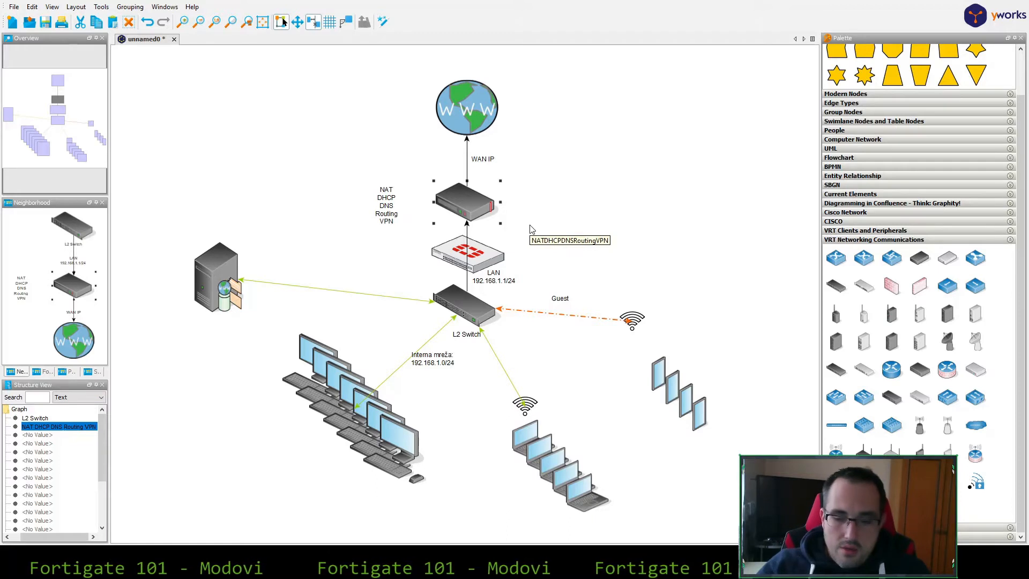
text(10.)
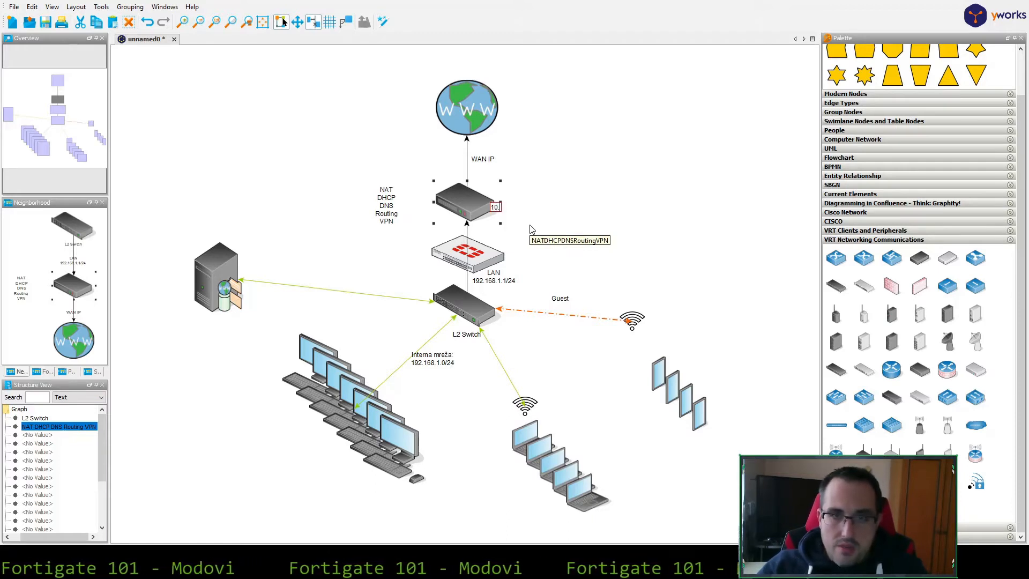
text(0.0.)
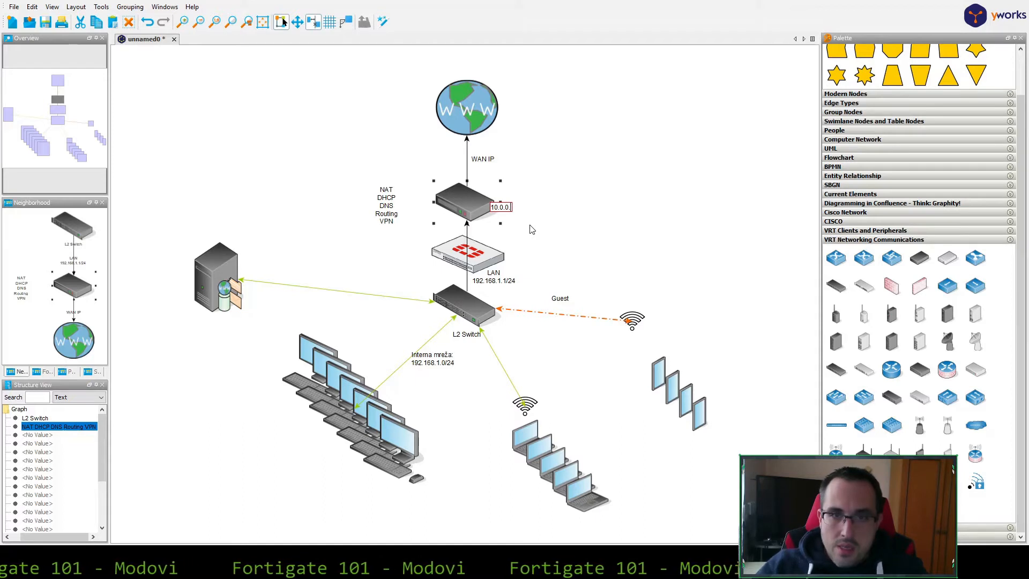
text(1/30)
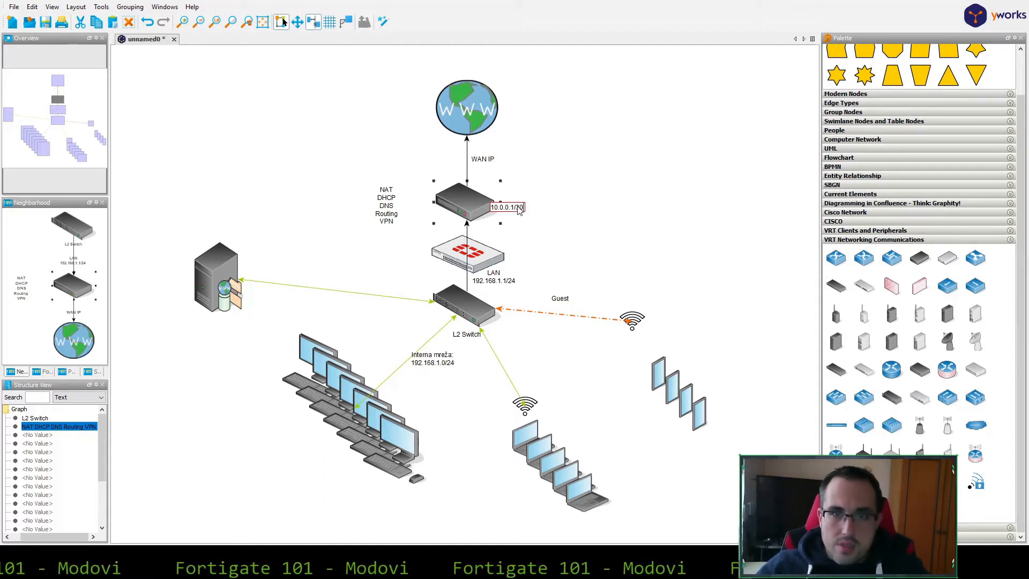
click(520, 209)
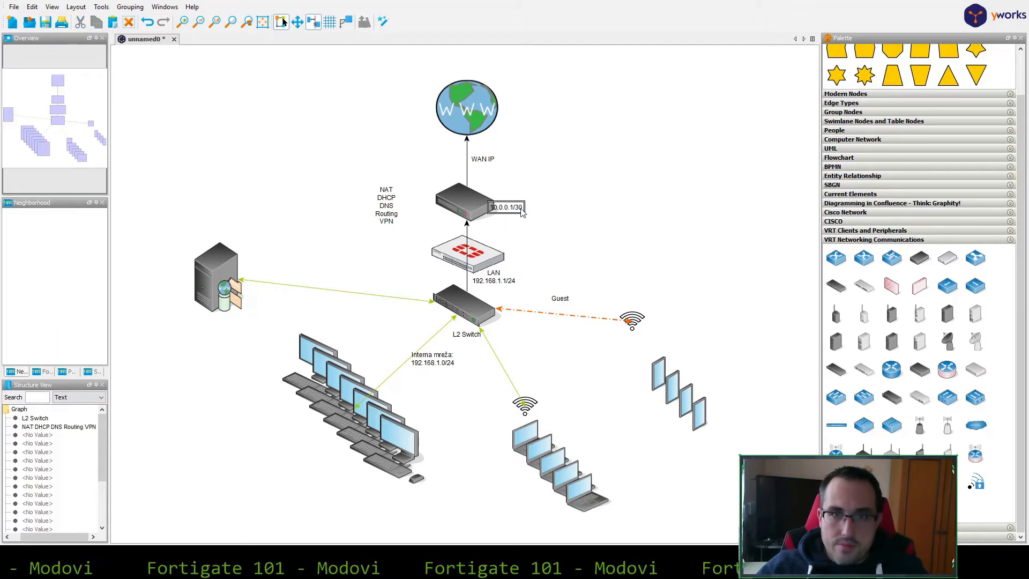
right_click(520, 209)
click(560, 278)
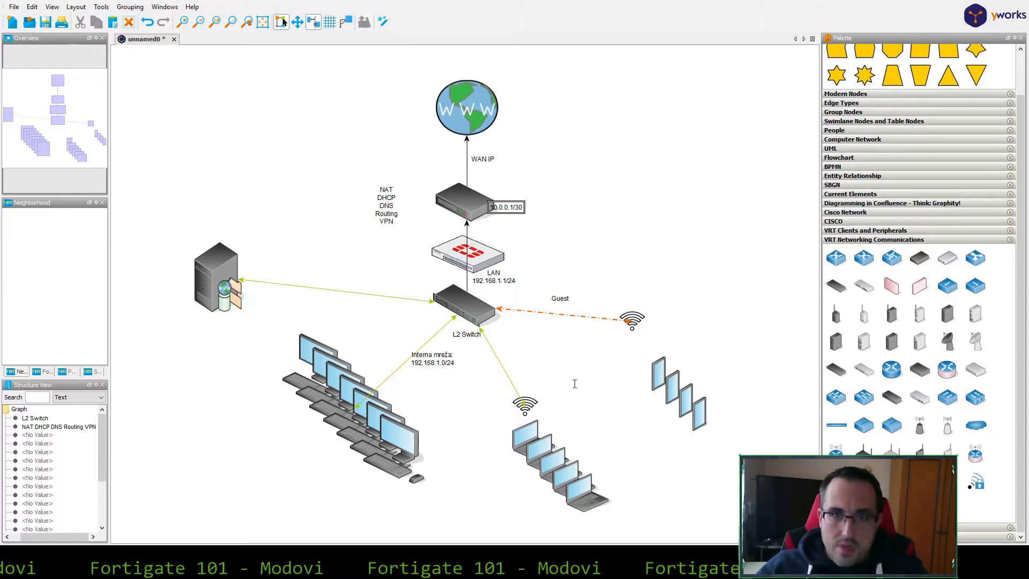
mouse_move(521, 210)
mouse_down()
mouse_move(539, 203)
mouse_move(538, 216)
mouse_up()
click(539, 242)
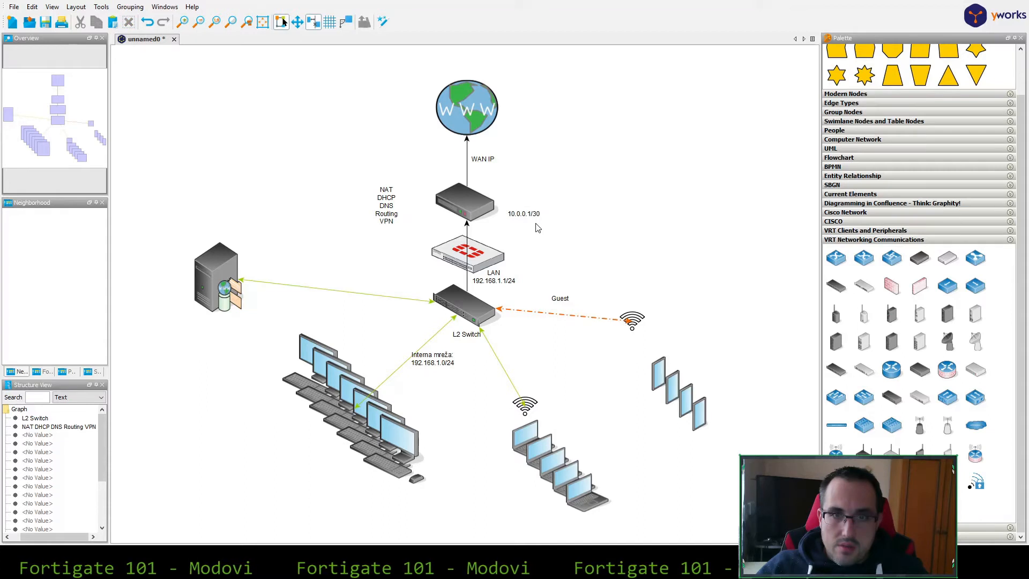
Label the firewall 10.0.0.2/30 and place the label clear of the icon on the firewall's right side
right_click(494, 261)
click(523, 278)
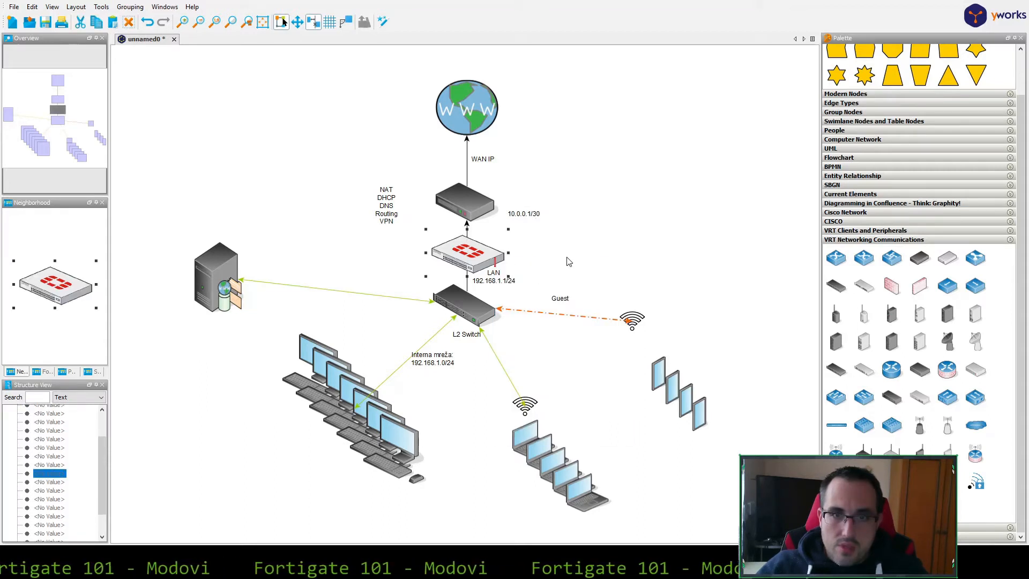
text(10.)
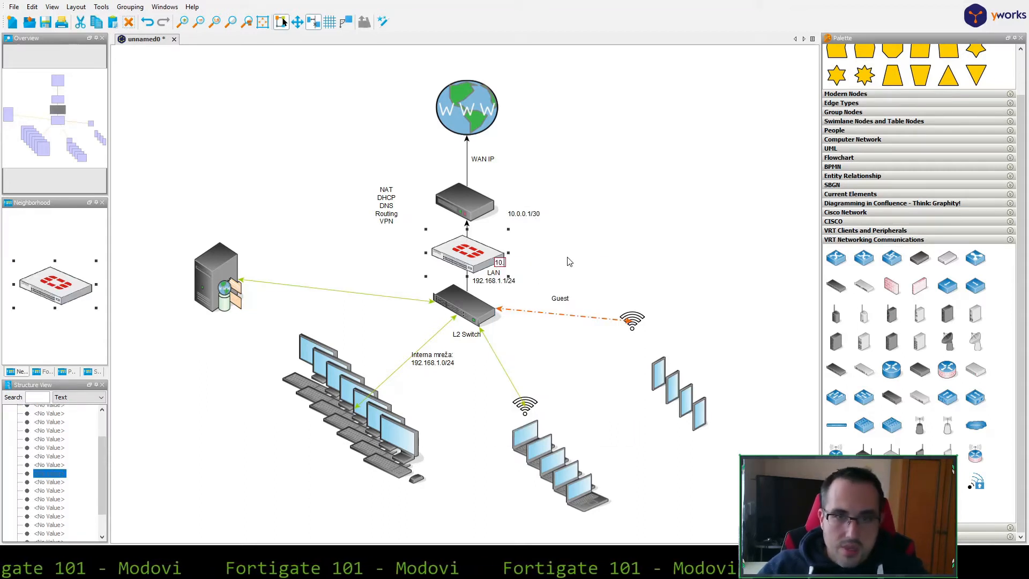
text(0.0.2)
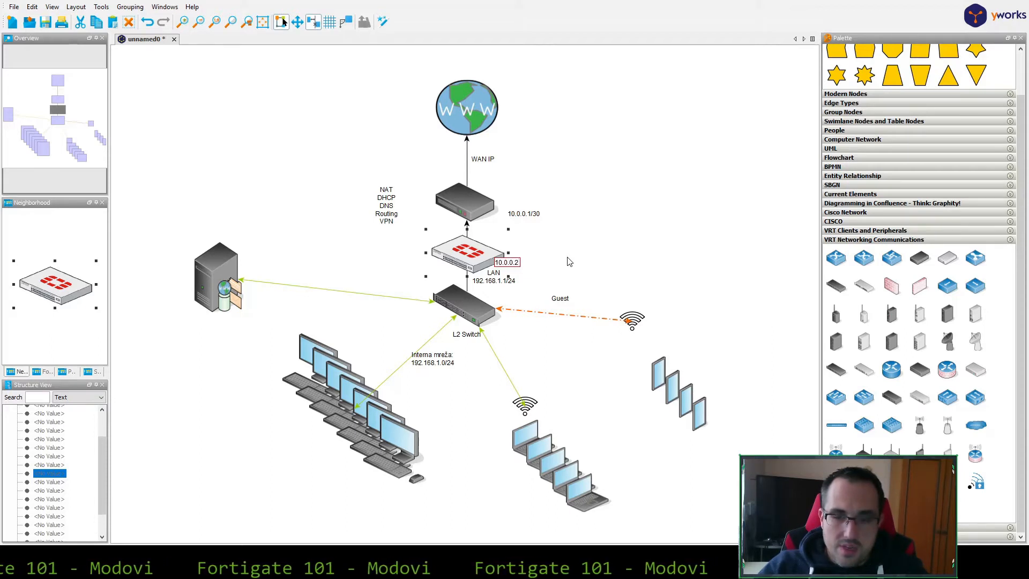
text(/30)
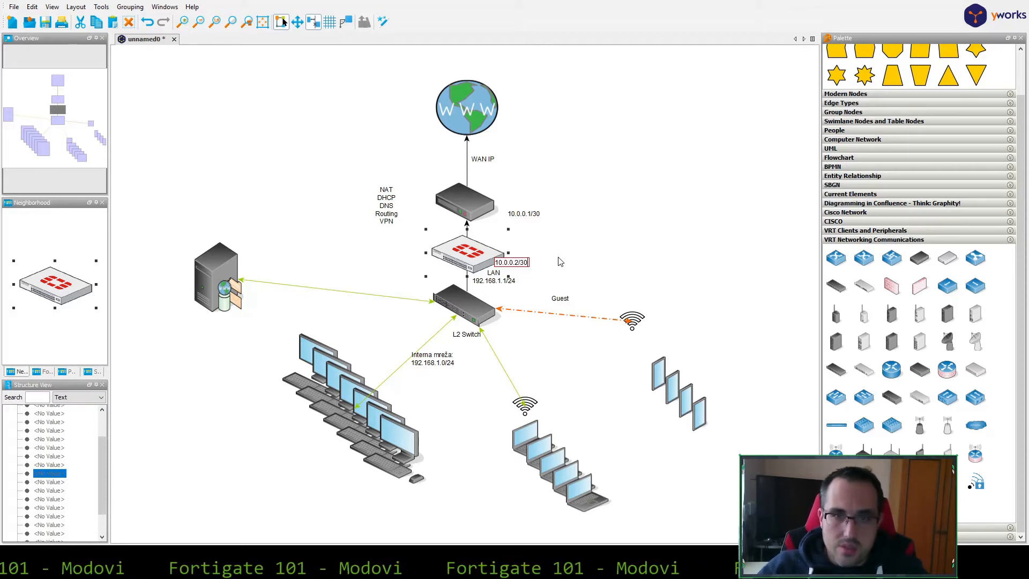
key(Return)
right_click(525, 264)
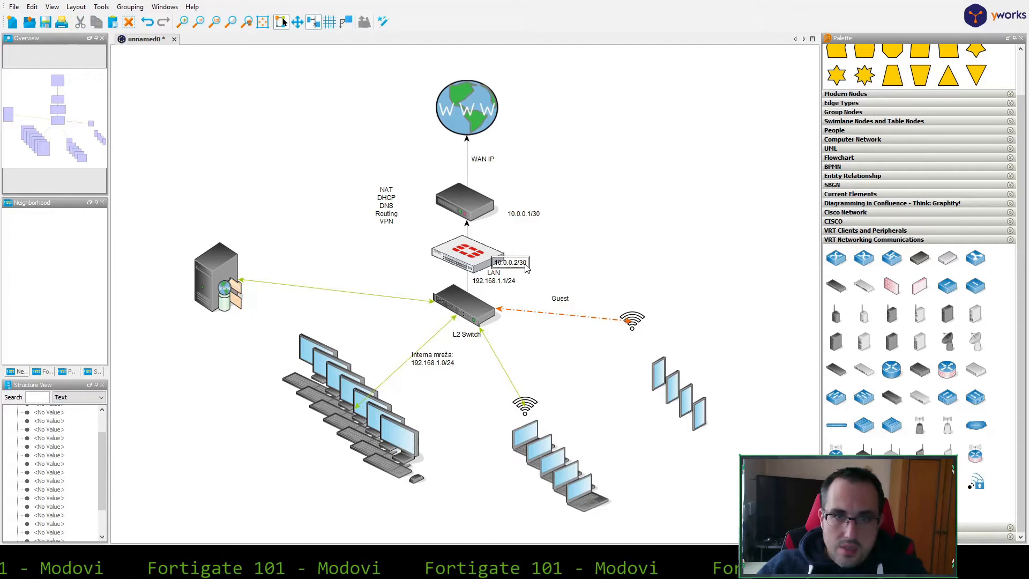
click(552, 346)
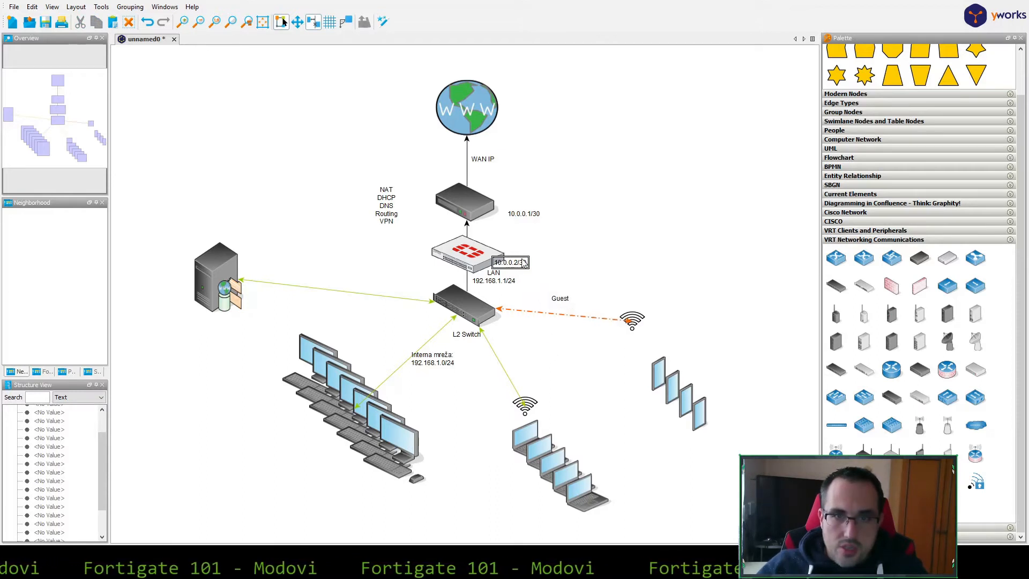
drag(525, 263, 555, 254)
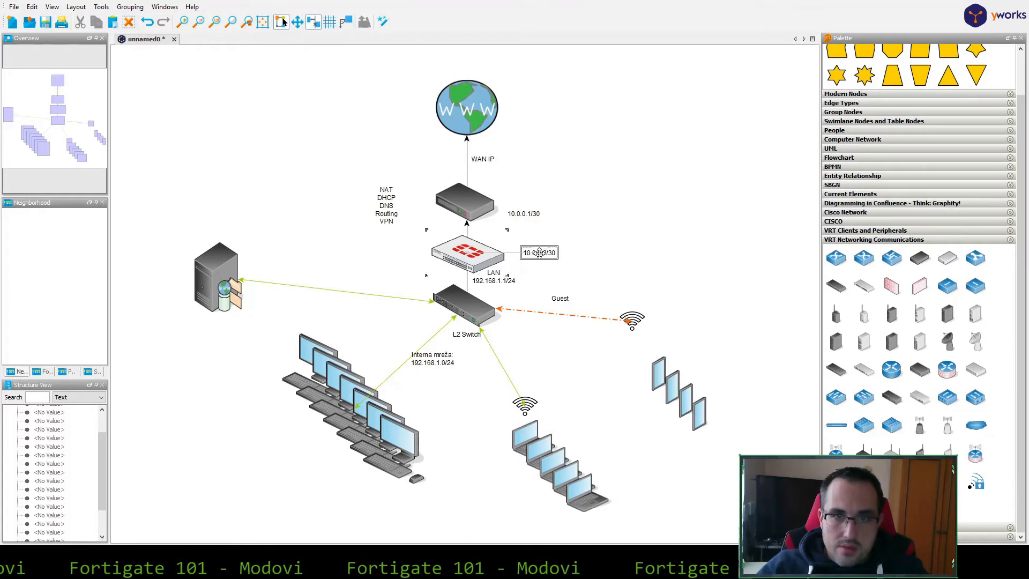
click(577, 260)
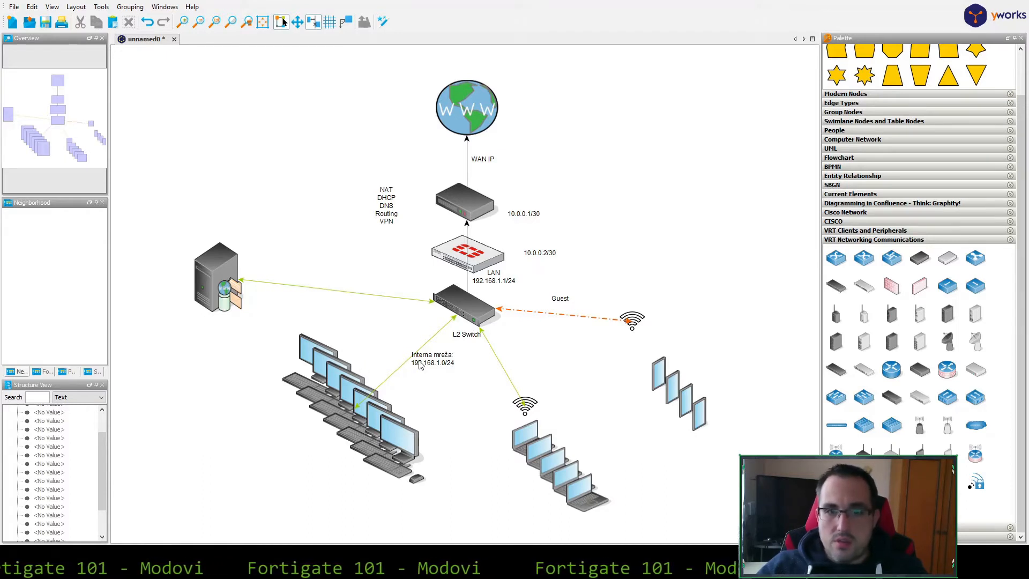
click(307, 348)
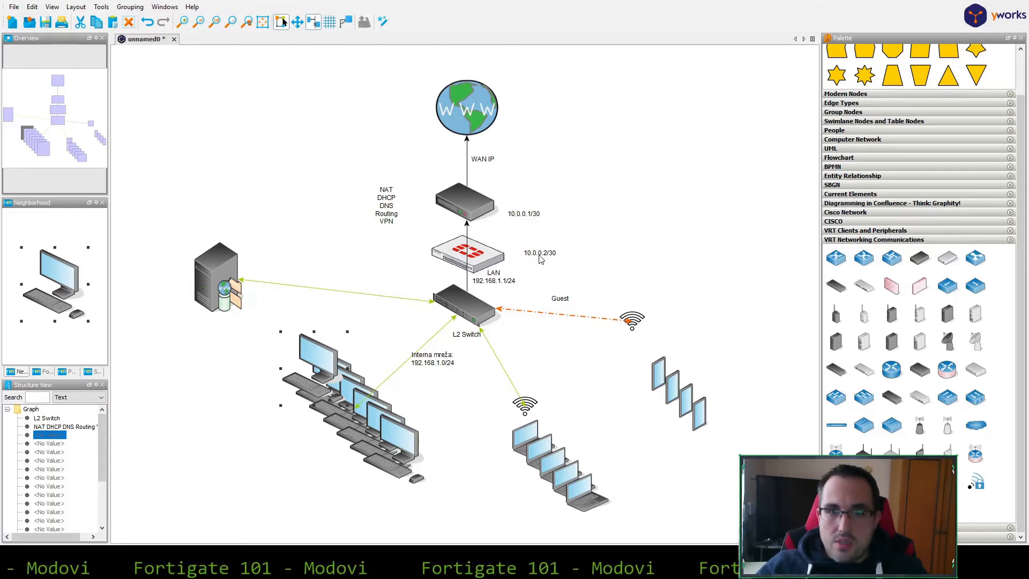
click(485, 209)
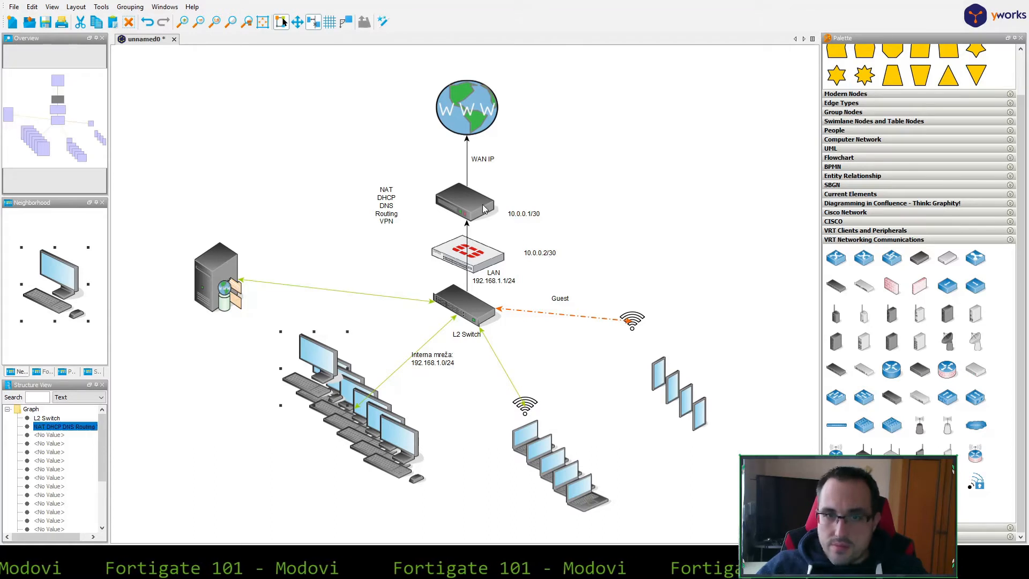
Add 5.5.5.5 as a second line to the WAN IP label on the router's connection to the internet
click(500, 164)
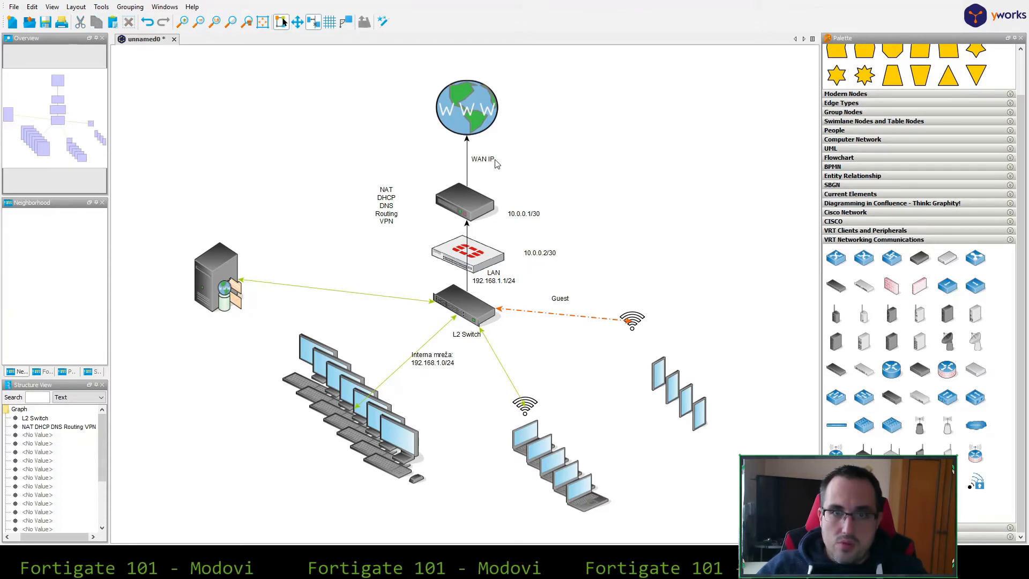
click(495, 161)
right_click(495, 161)
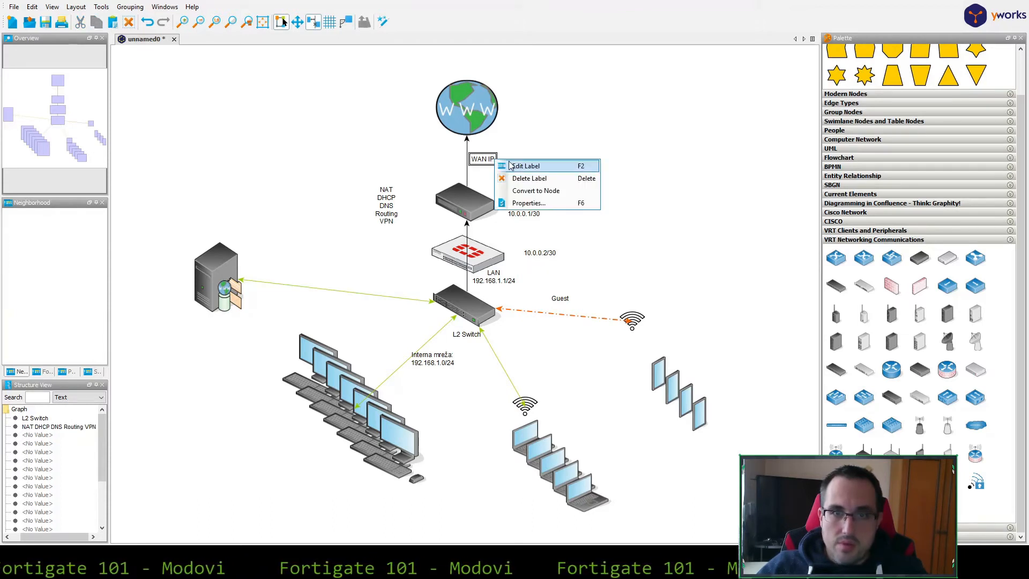
click(515, 165)
key(Return)
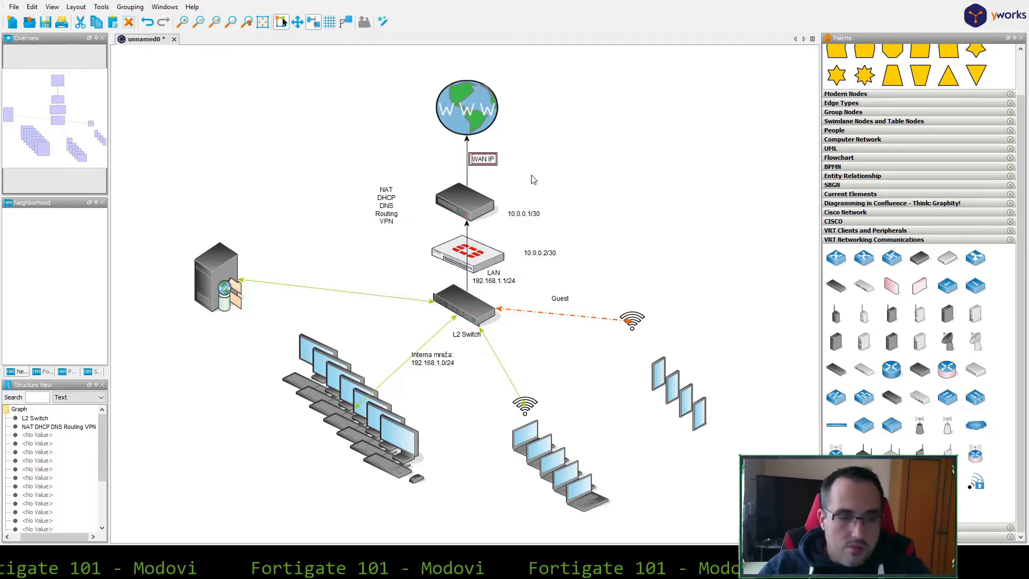
key(Return)
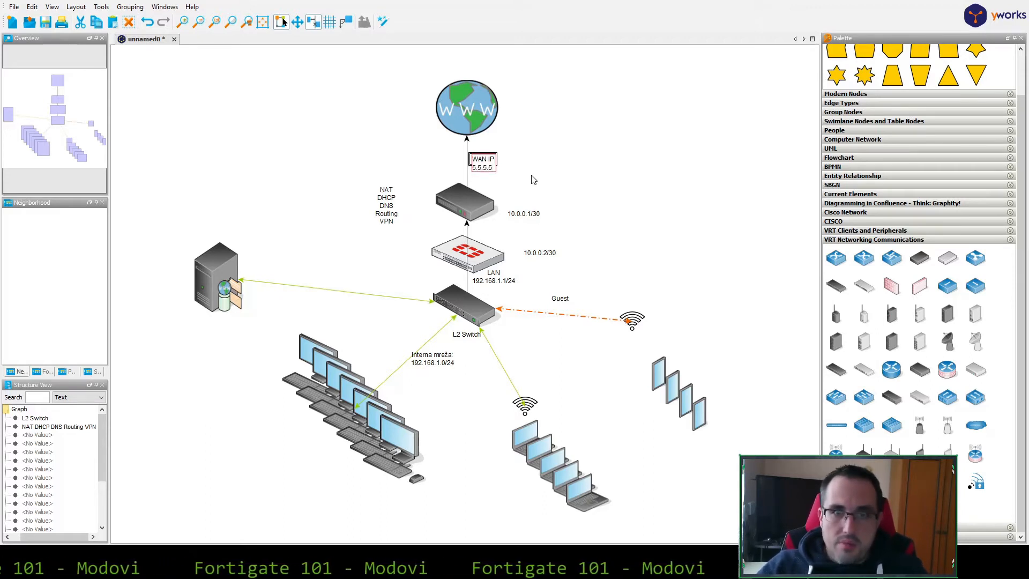
click(574, 159)
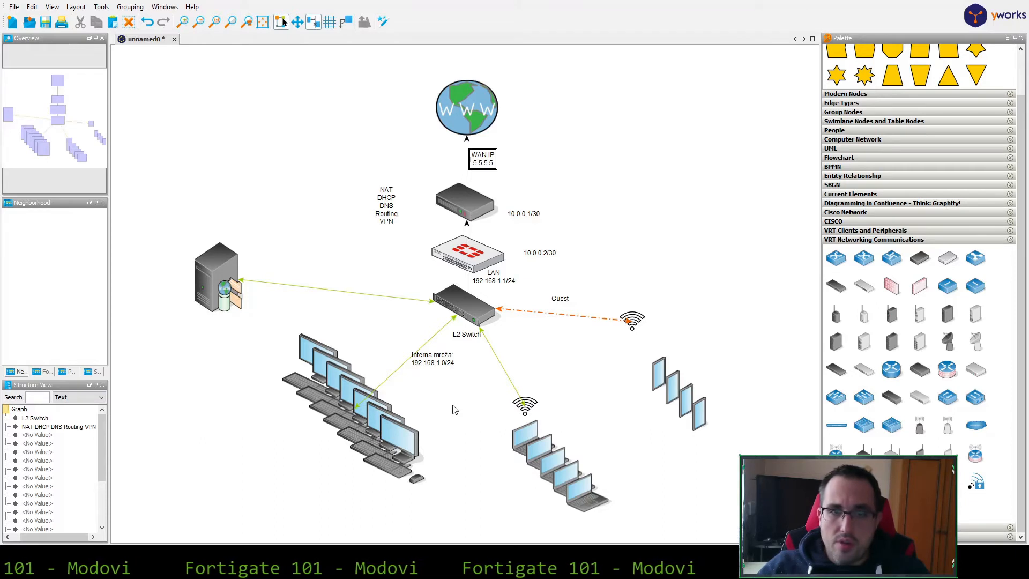
click(479, 255)
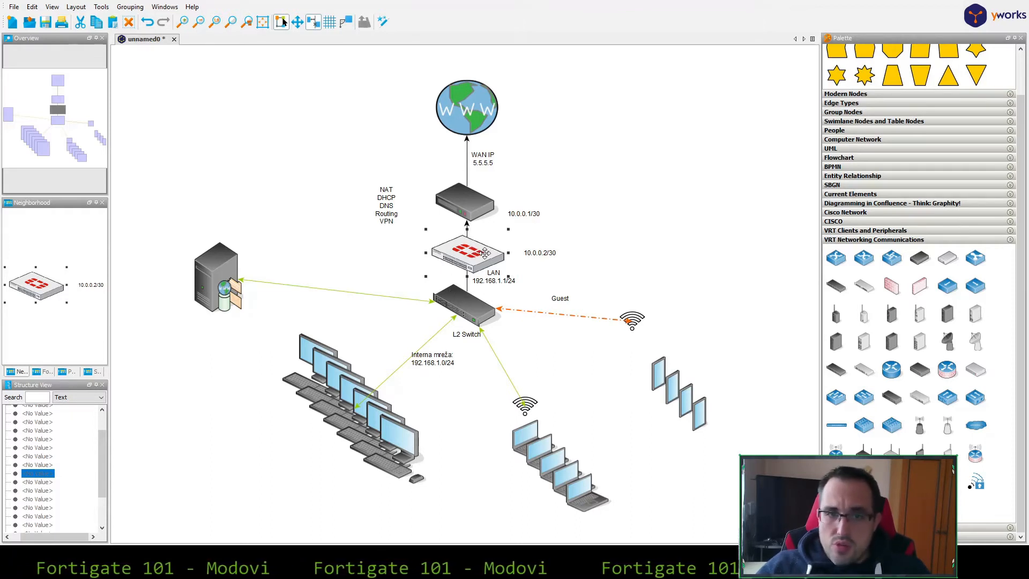
click(637, 223)
click(480, 259)
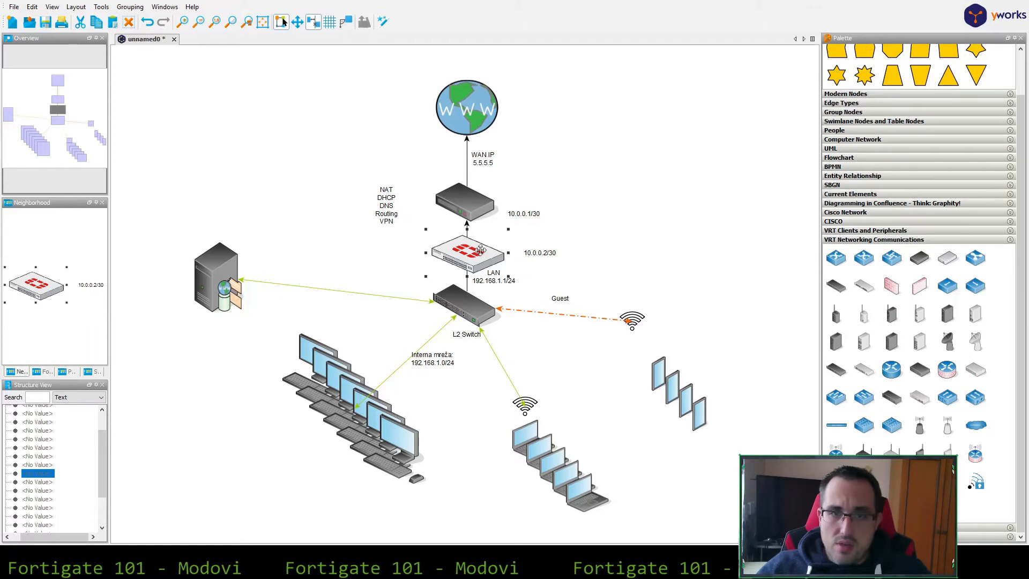
click(477, 206)
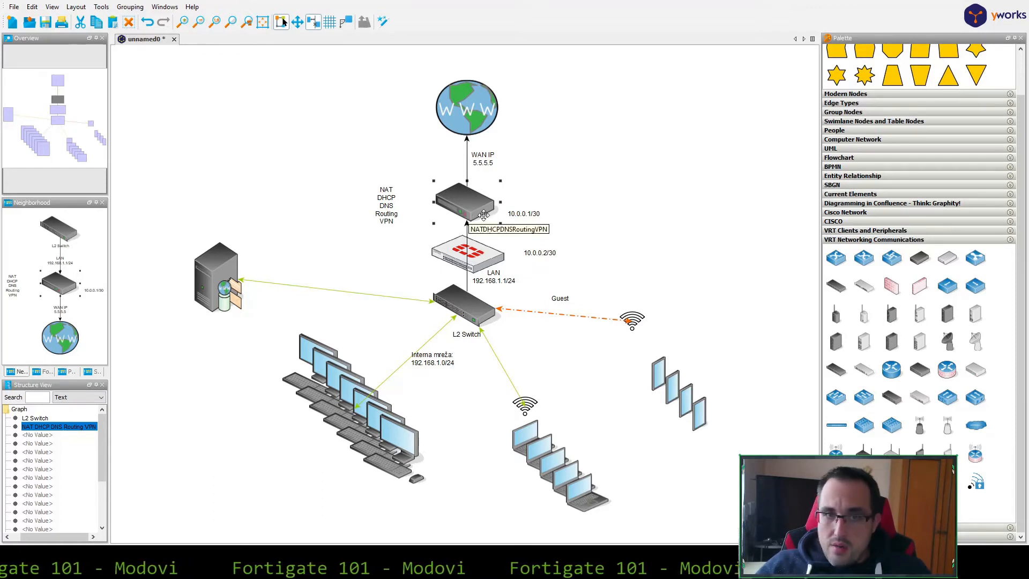
click(388, 229)
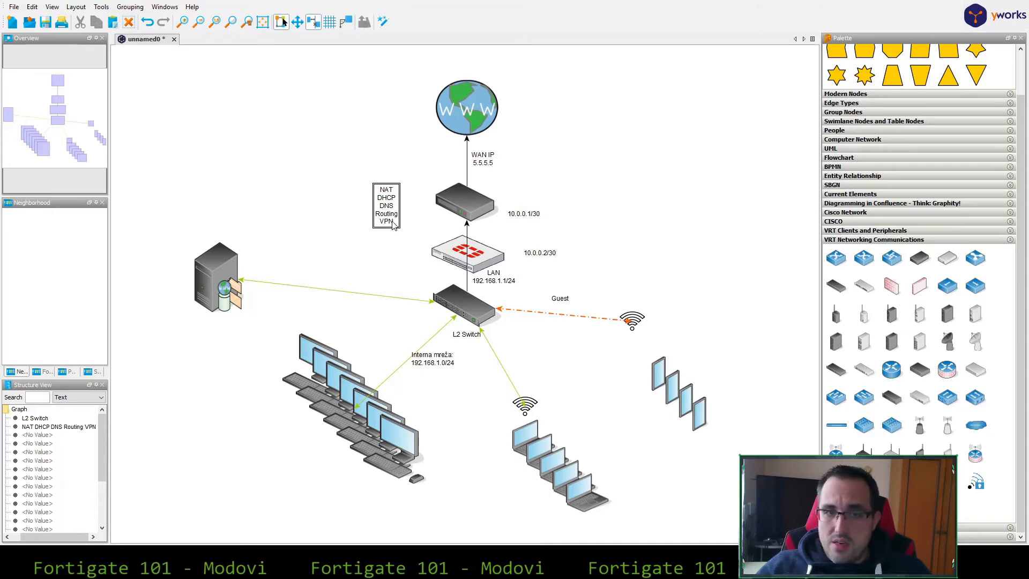
click(484, 252)
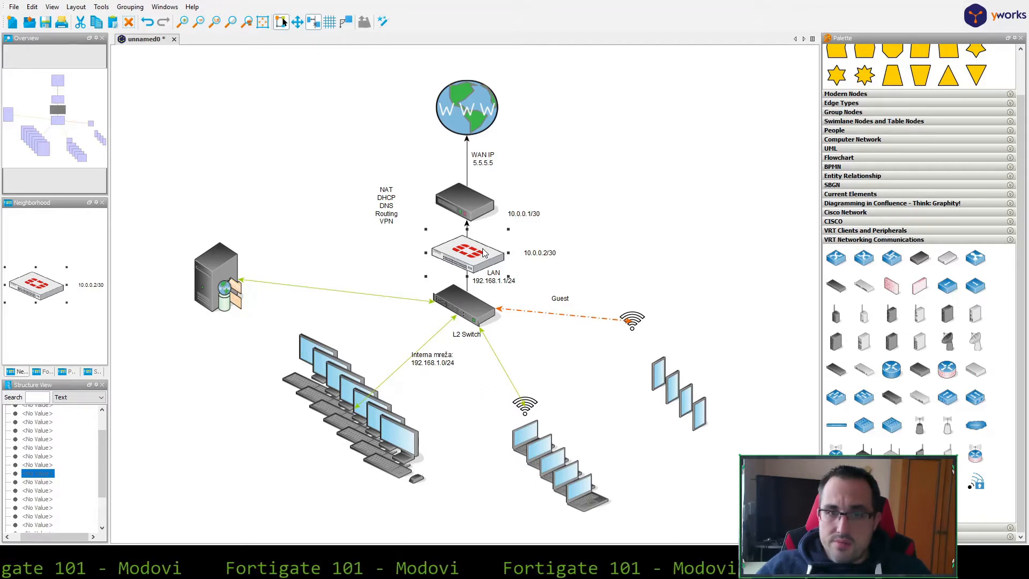
click(475, 199)
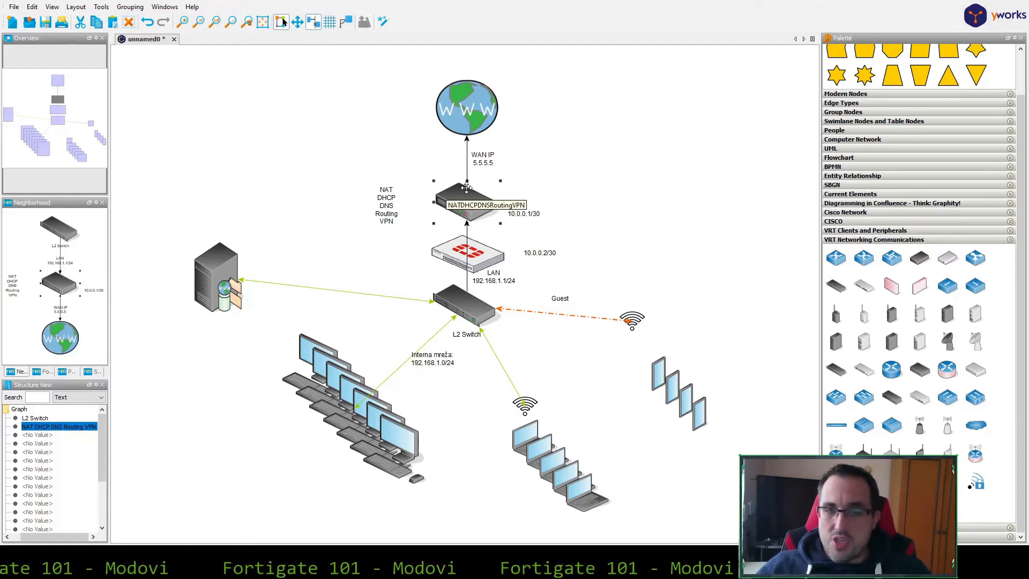
click(593, 167)
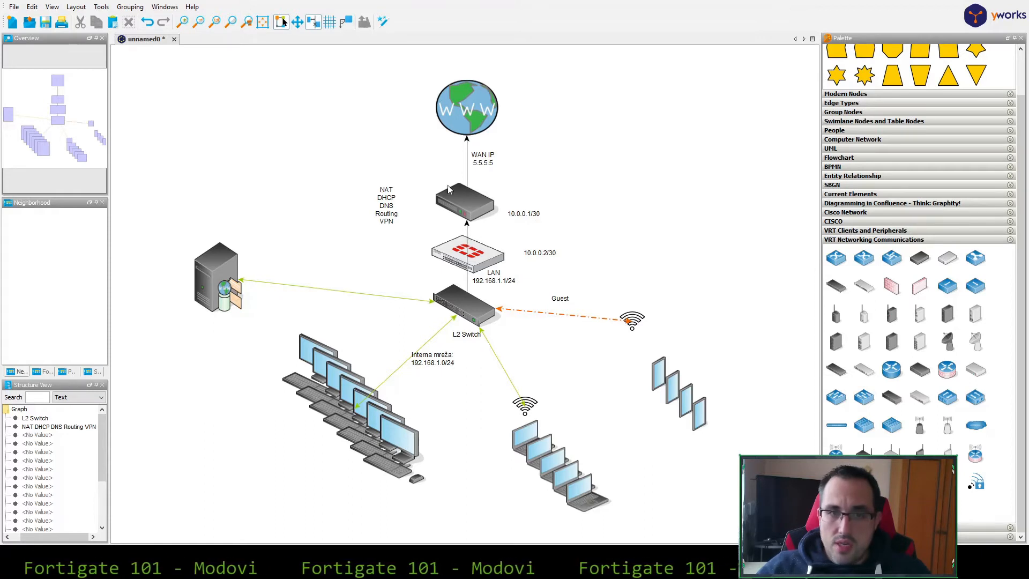
click(469, 257)
click(474, 256)
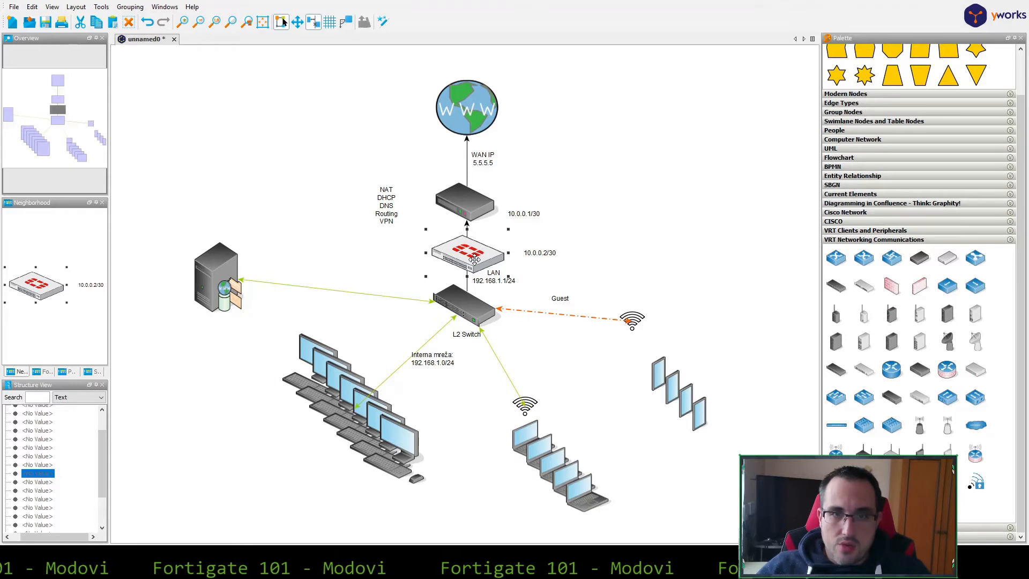
Take the firewall off the LAN connection and put it back between the router and the L2 switch
drag(479, 253, 606, 176)
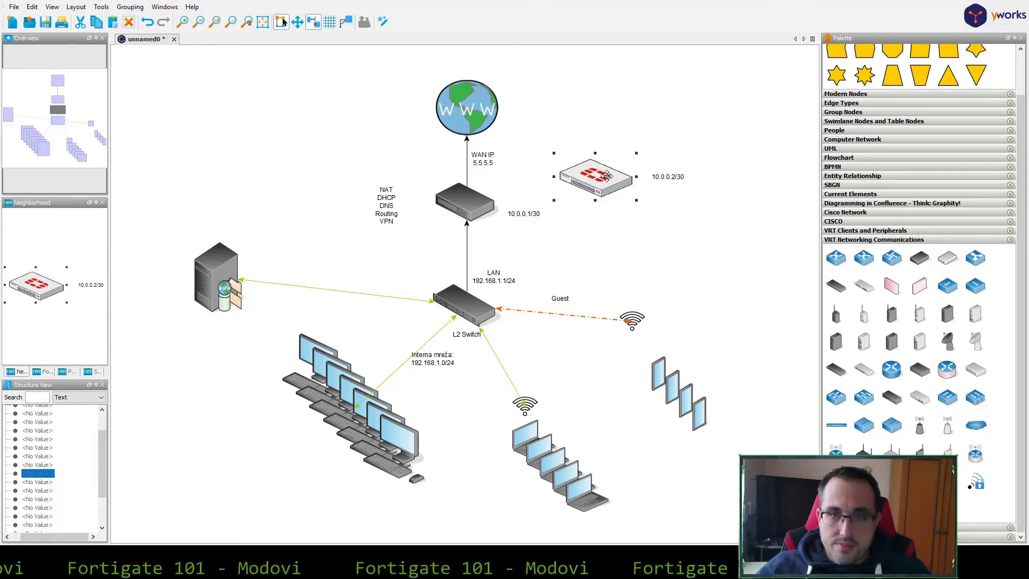
drag(500, 161, 481, 247)
click(642, 266)
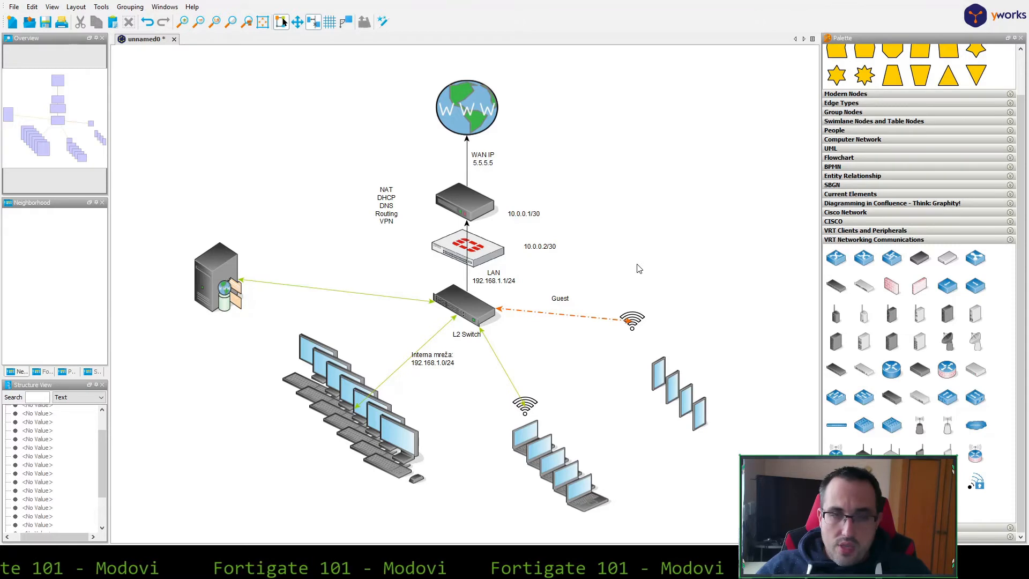
click(466, 244)
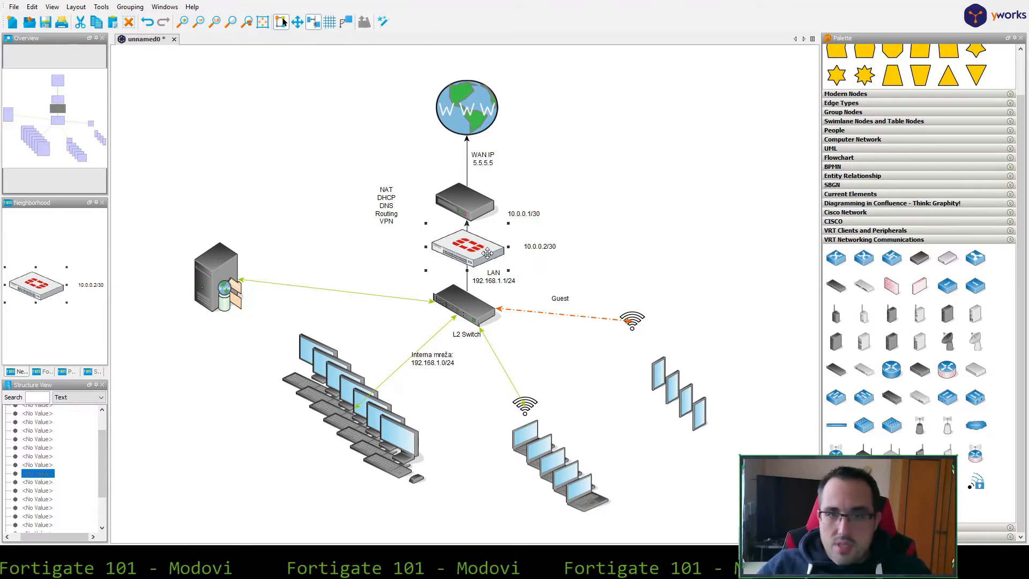
click(651, 263)
click(474, 246)
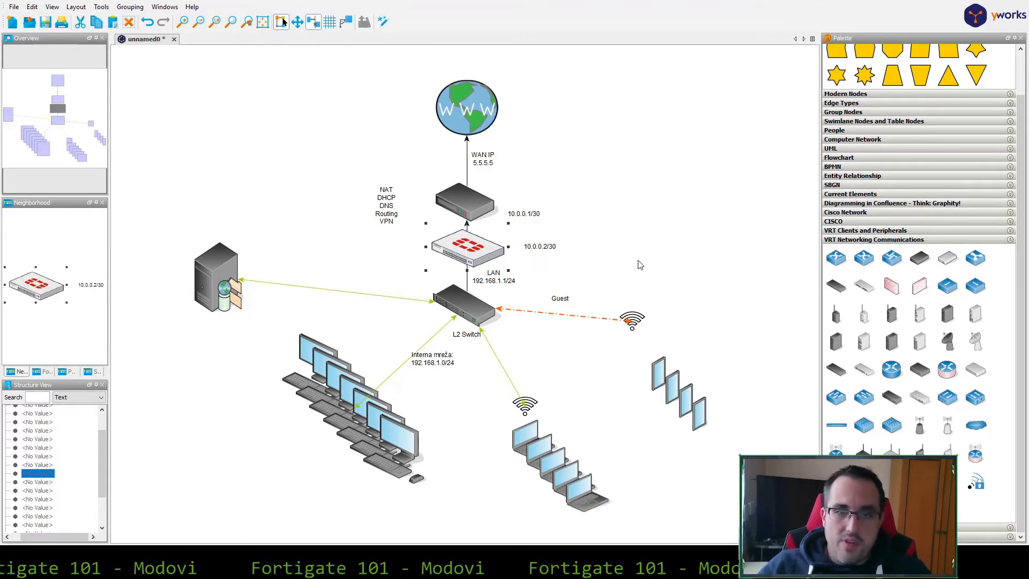
click(639, 264)
click(474, 248)
click(726, 278)
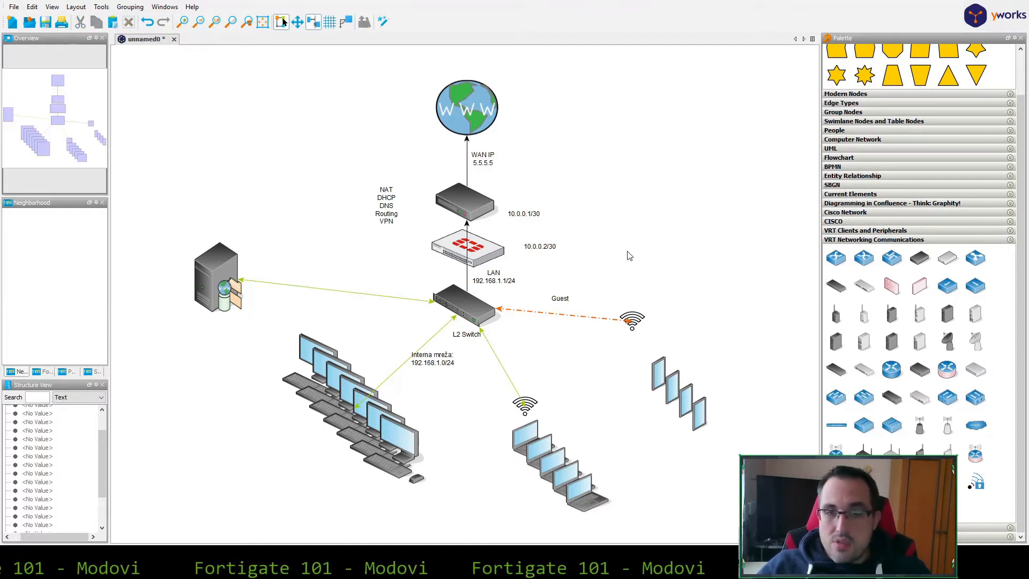
click(499, 255)
click(636, 266)
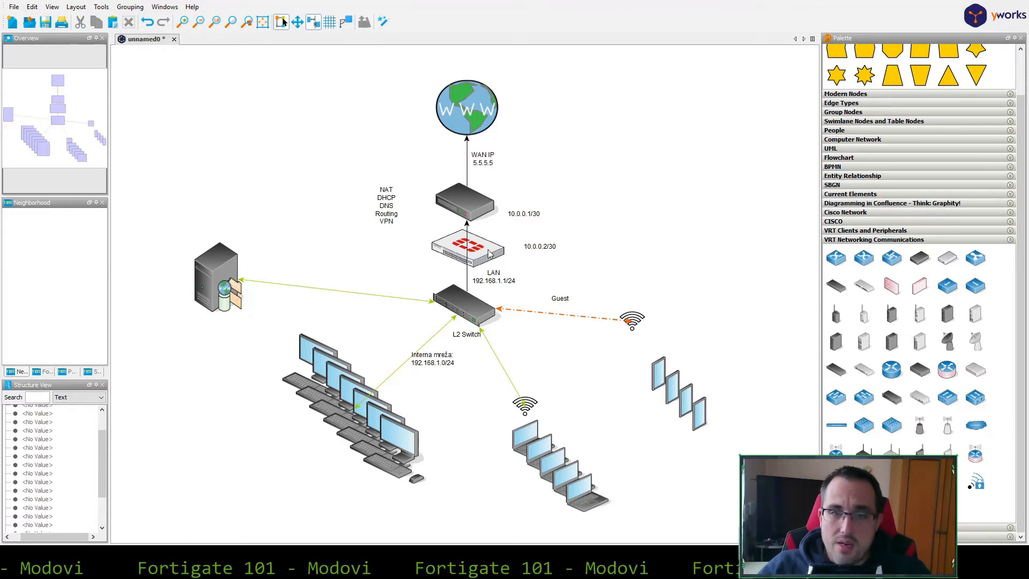
Move the firewall onto the WAN connection between the internet globe and the router, and shift the router slightly down
click(489, 254)
drag(479, 248, 478, 167)
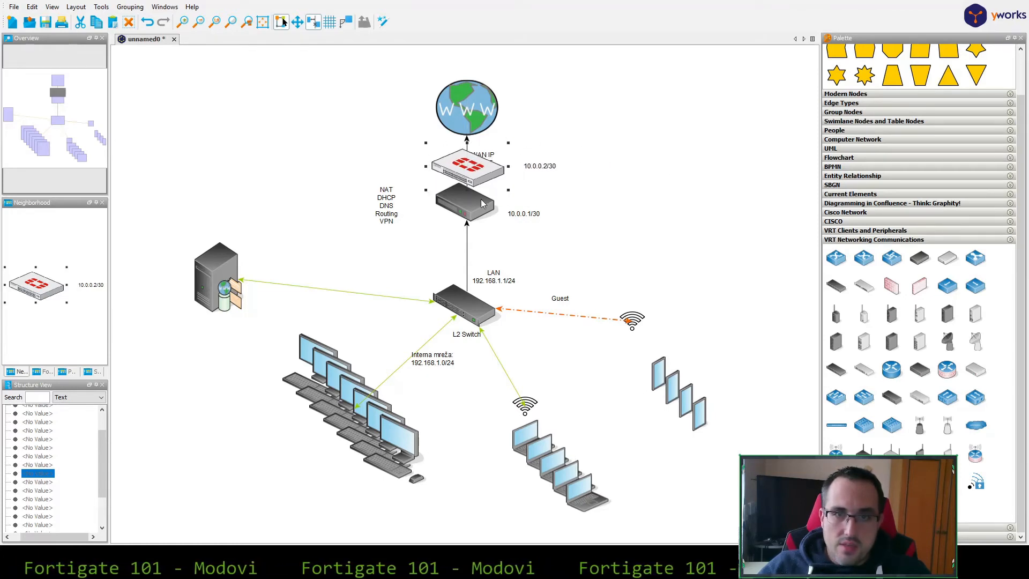
drag(479, 205, 480, 221)
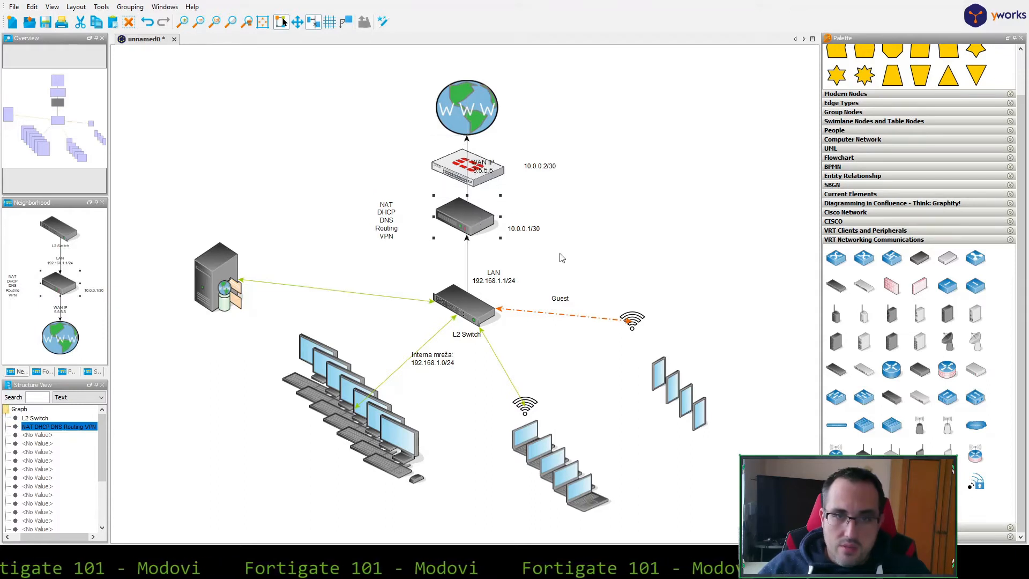
click(633, 236)
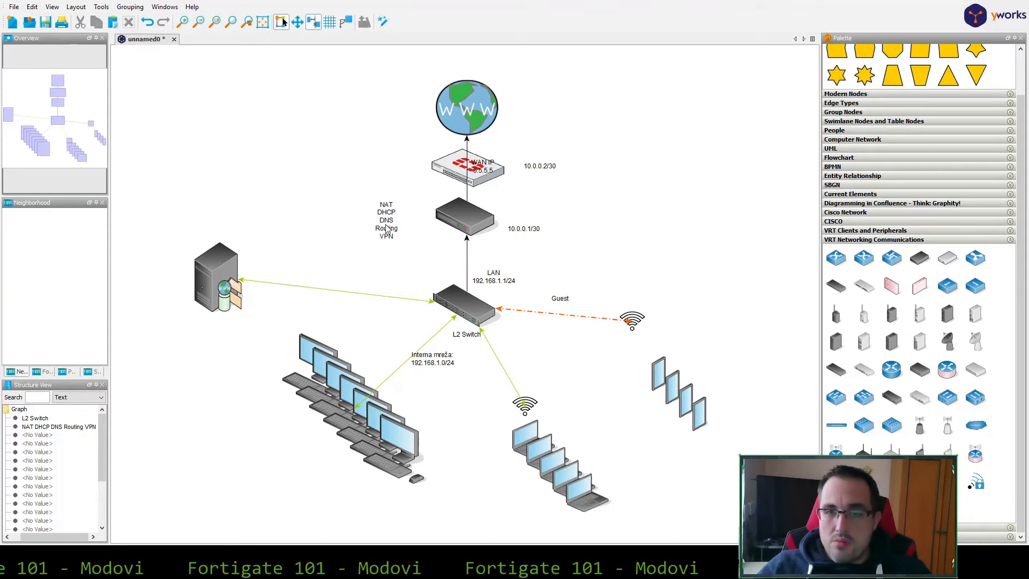
Move the WAN IP label beside the globe, clear of the firewall, and the LAN label up to just below the router
click(488, 167)
drag(489, 167, 523, 130)
click(603, 147)
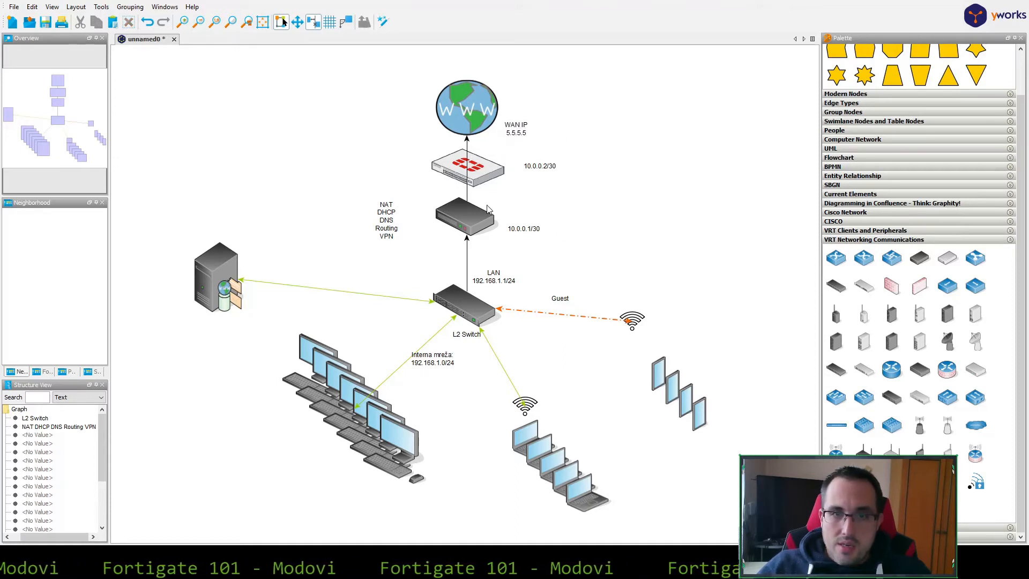
click(502, 283)
drag(502, 283, 507, 256)
click(565, 266)
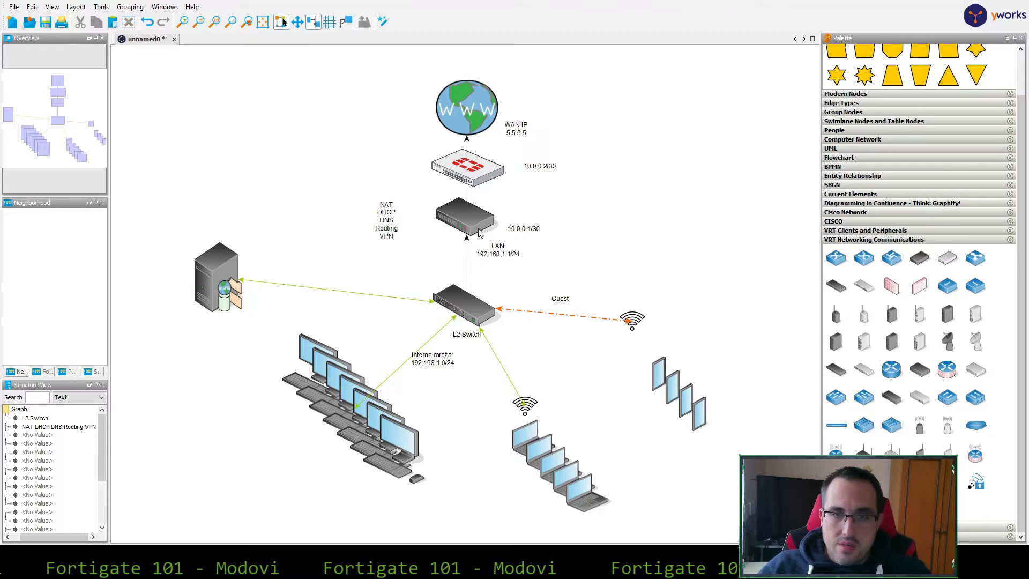
Swap the two /30 address labels so 10.0.0.1/30 sits beside the firewall and 10.0.0.2/30 beside the router
click(532, 229)
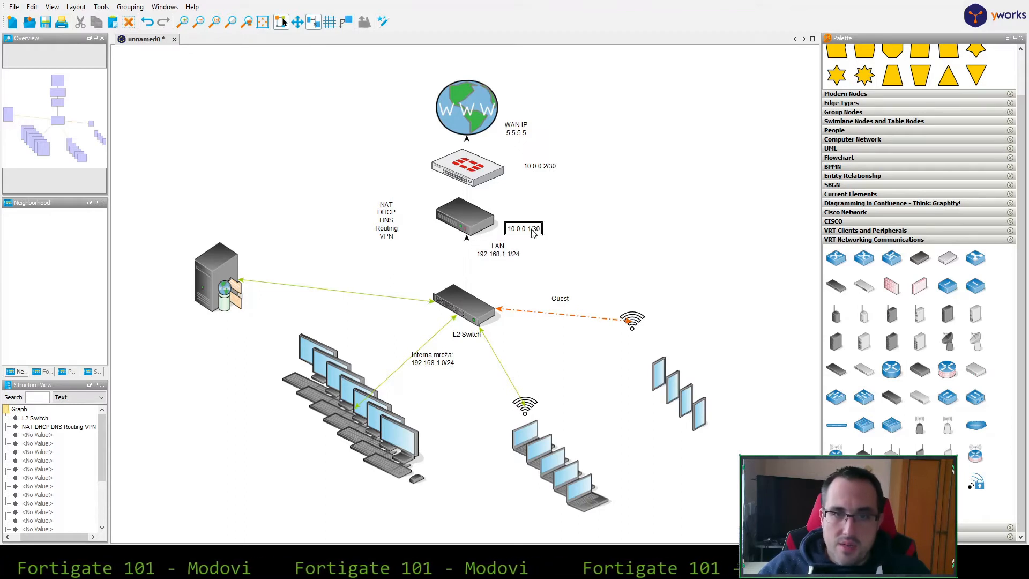
drag(534, 230, 623, 159)
click(553, 168)
drag(554, 169, 539, 216)
click(634, 162)
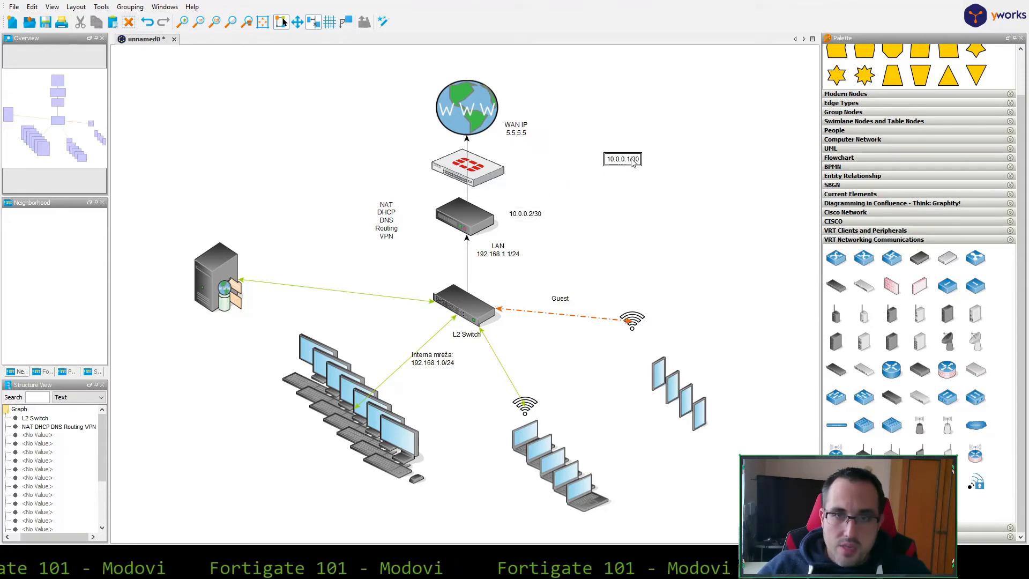
drag(635, 163, 543, 177)
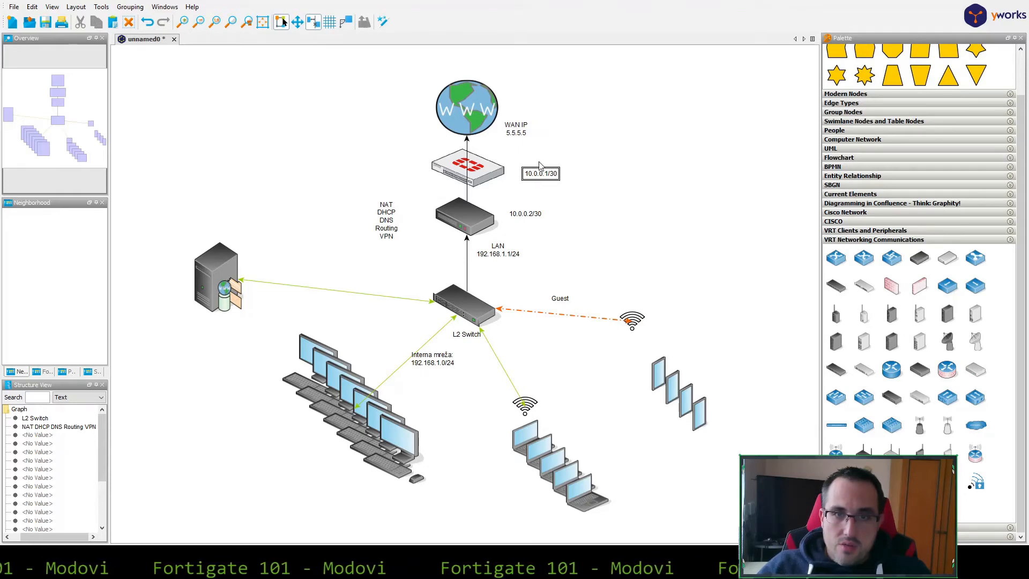
click(389, 220)
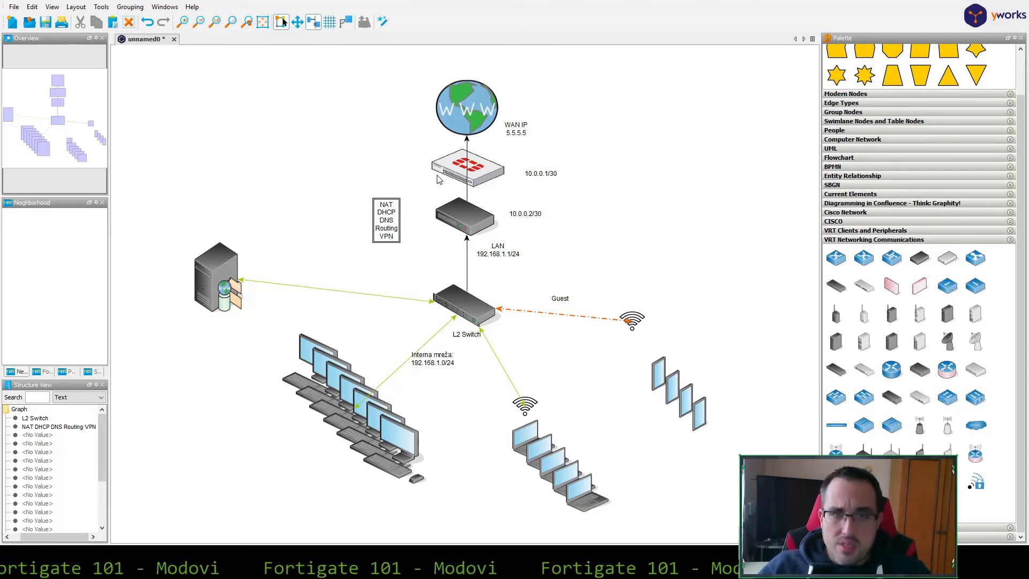
click(448, 163)
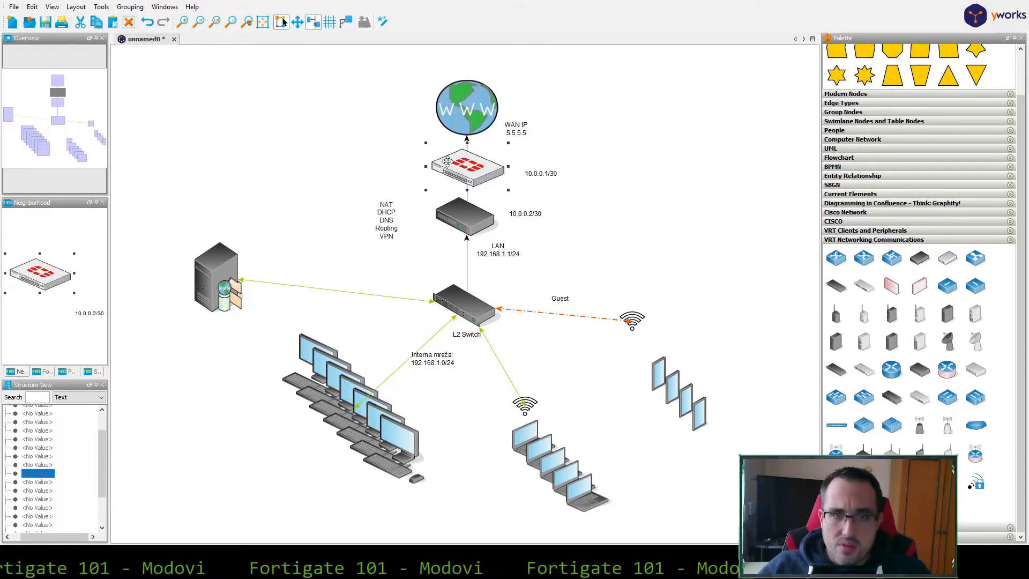
click(455, 217)
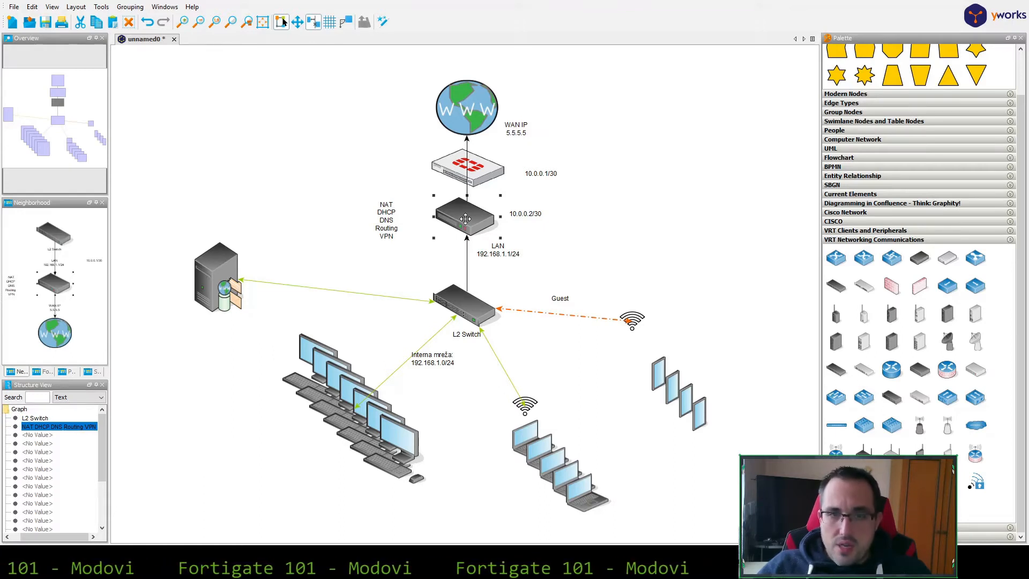
click(692, 237)
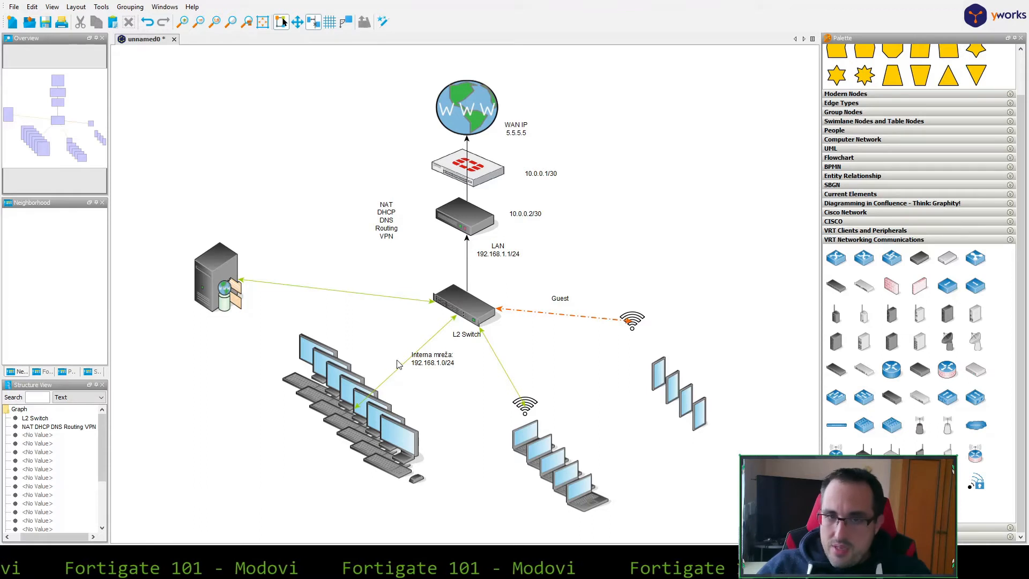
click(506, 369)
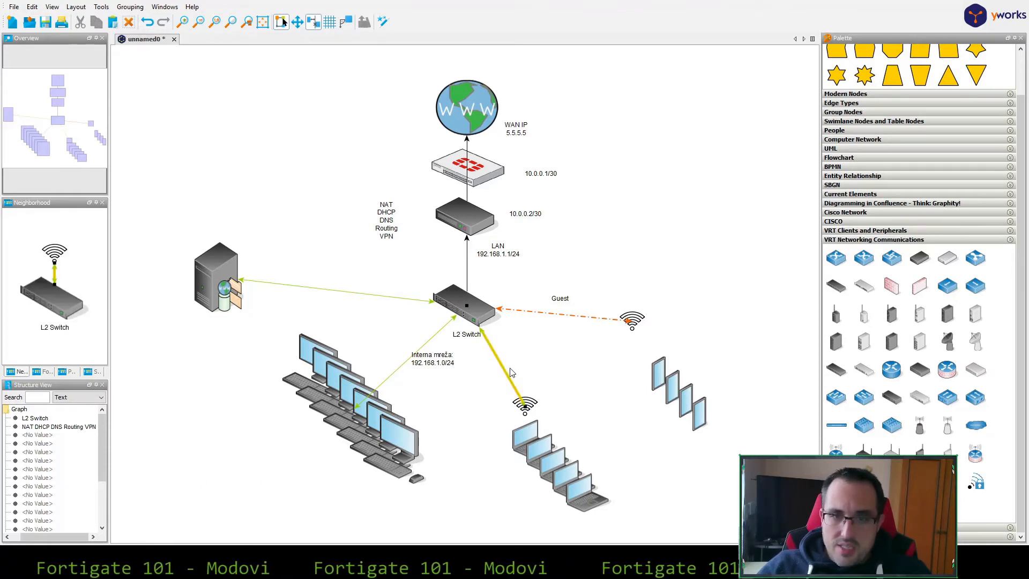
click(405, 369)
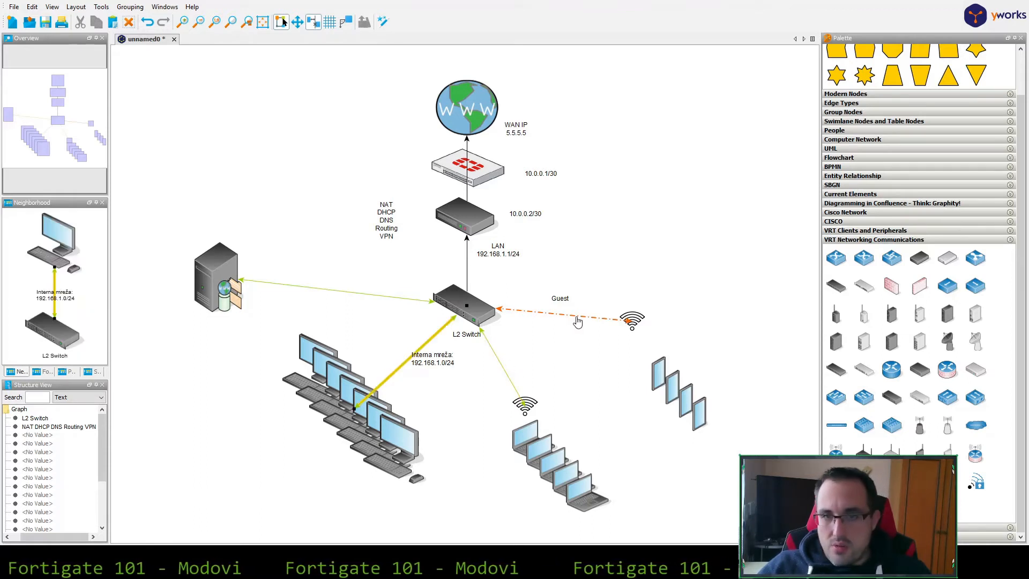
Add 172.16.0.0/24 as a second line to the Guest label on the link between the L2 switch and the guest Wi-Fi
right_click(578, 320)
click(595, 324)
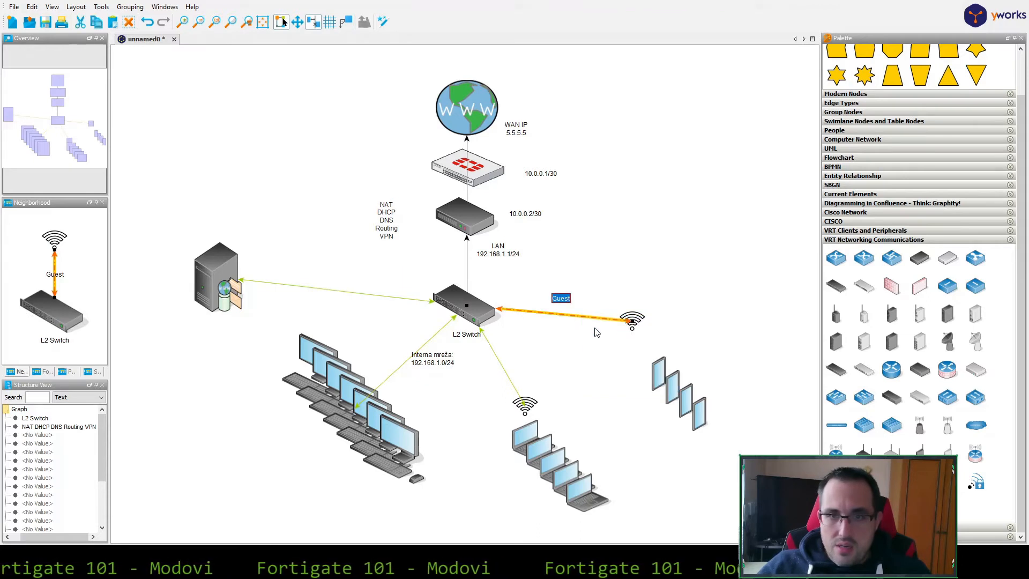
click(571, 302)
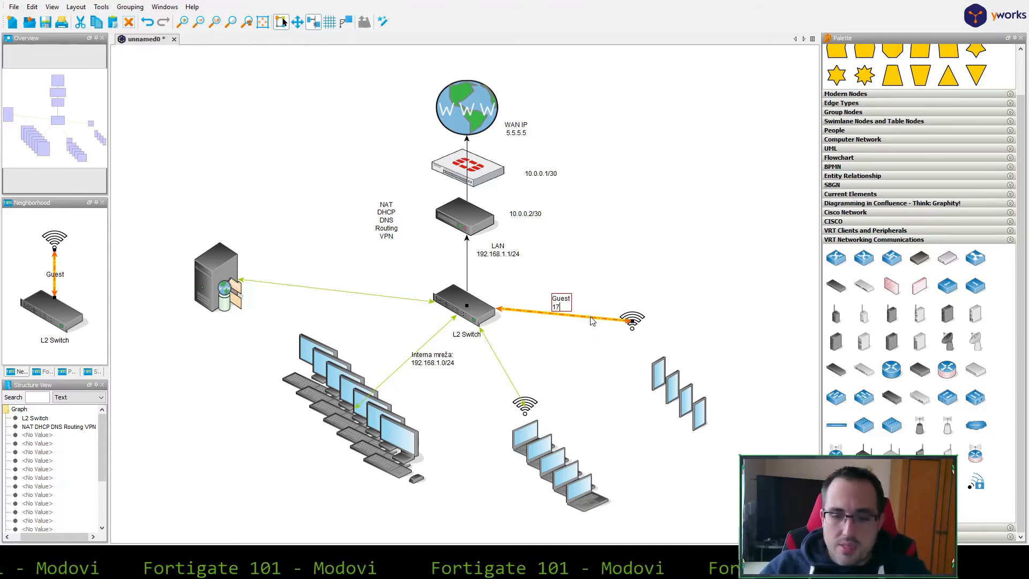
text(.16)
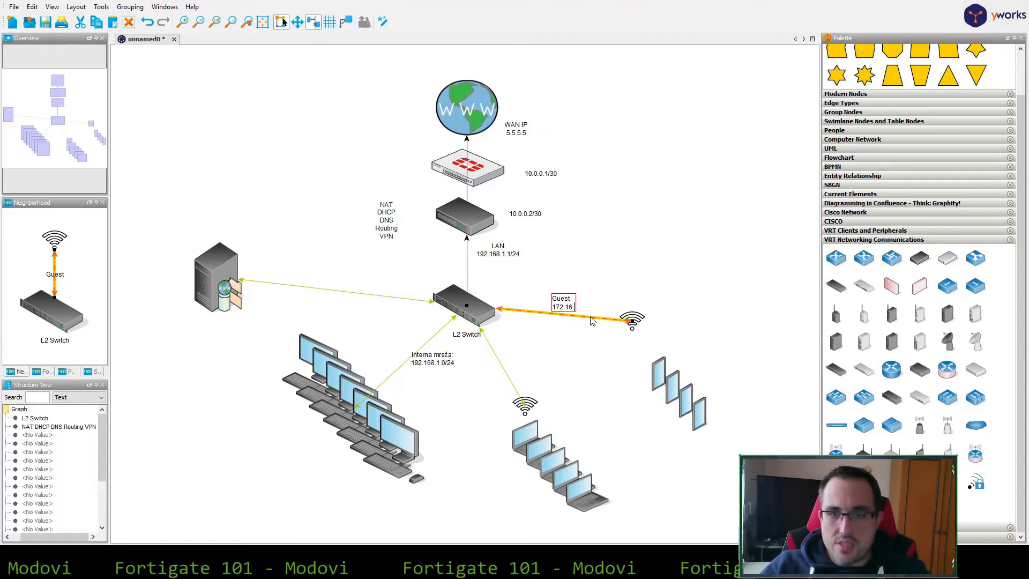
text(.0.0/24)
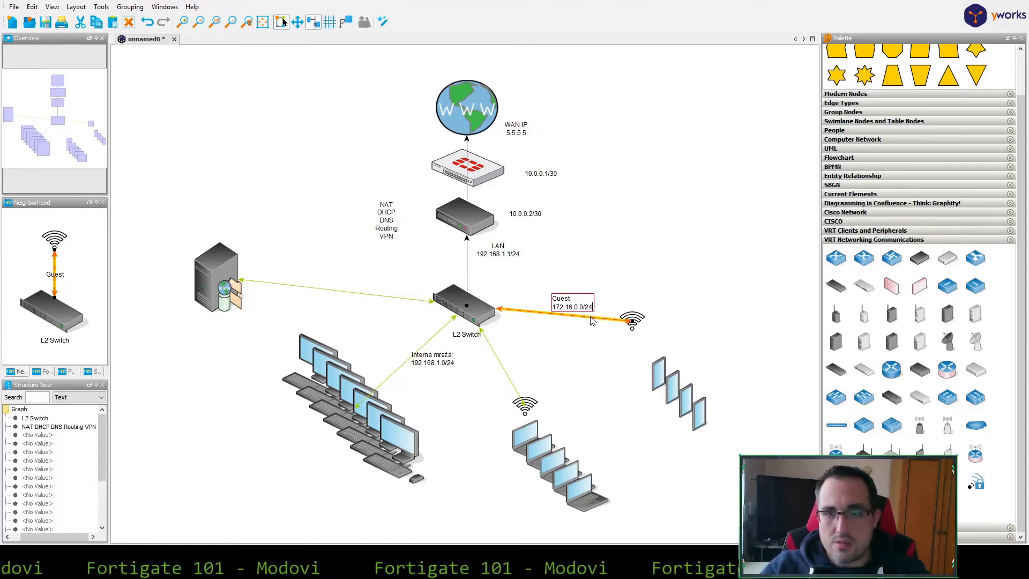
click(580, 343)
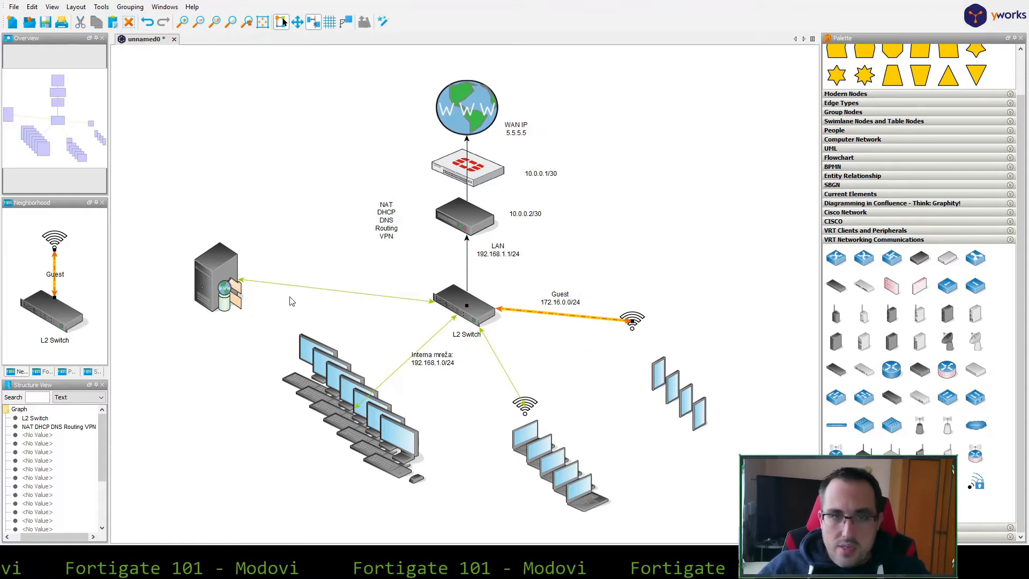
Label the link between the server and the L2 switch with the subnet 10.10.10.0/24
click(324, 291)
right_click(324, 292)
click(359, 311)
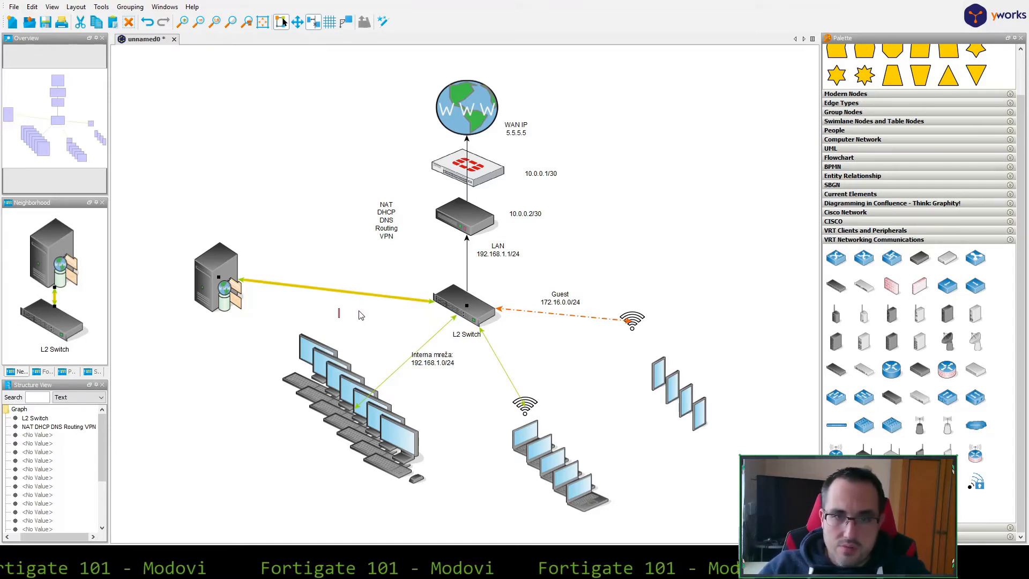
text(10.10.)
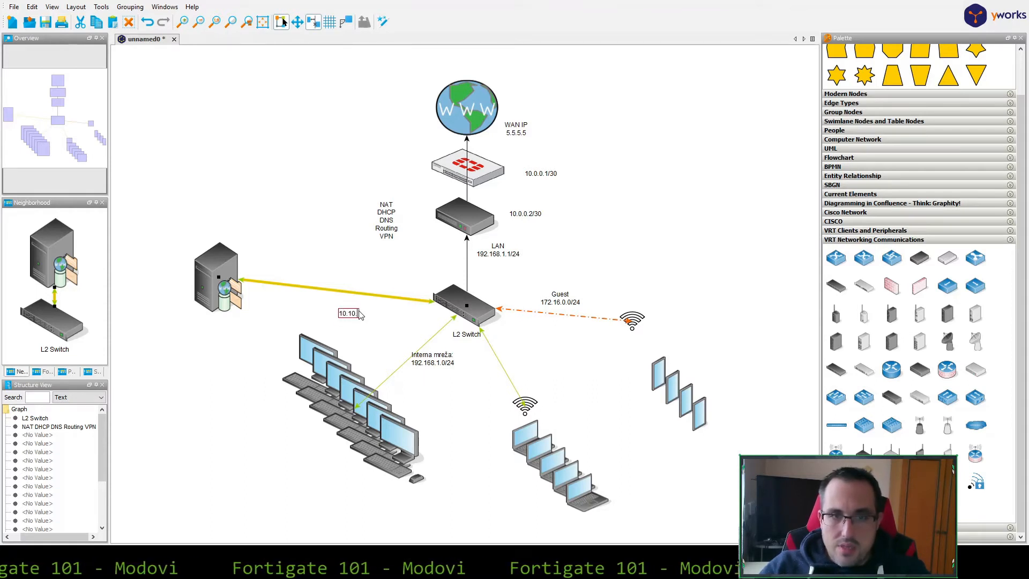
text(10.0/24)
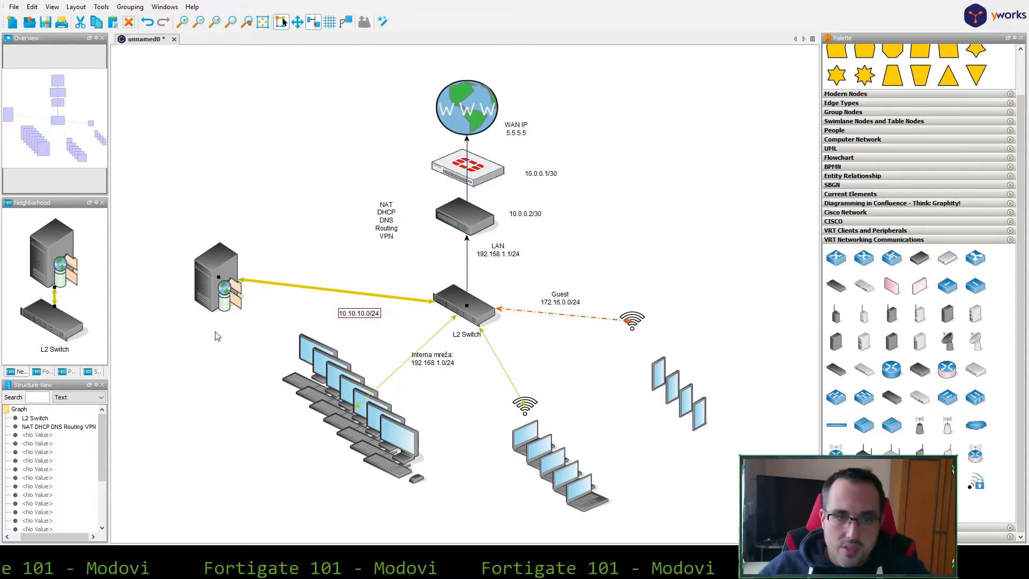
key(Return)
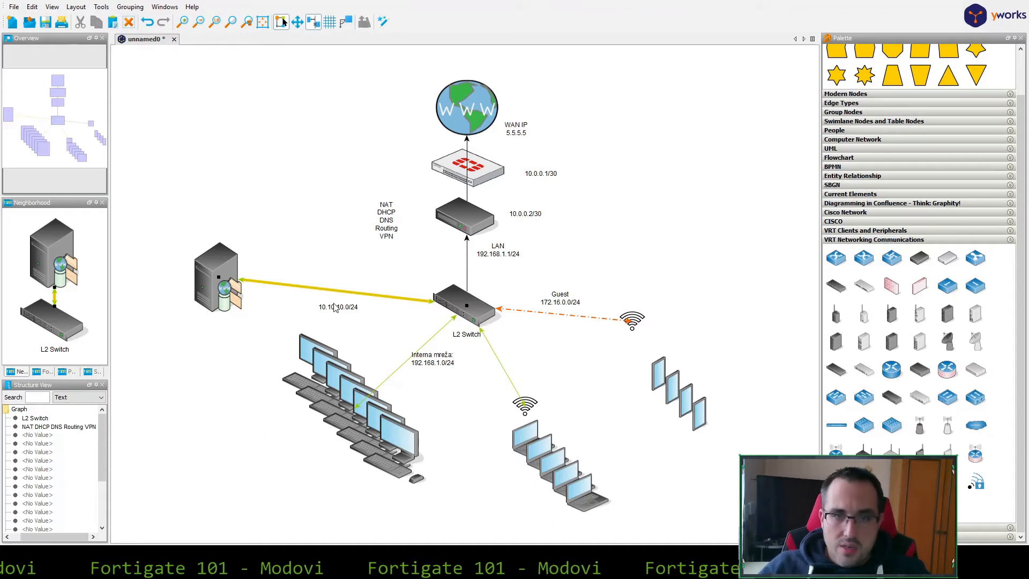
Trace the traffic path between the workstations and the server through the L2 switch and the router
click(471, 227)
click(467, 262)
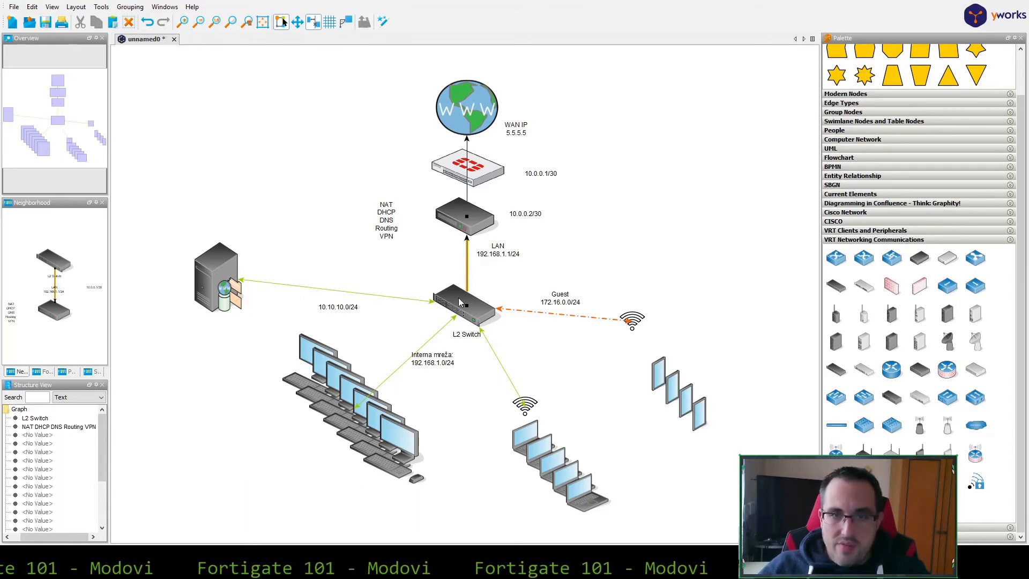
click(465, 225)
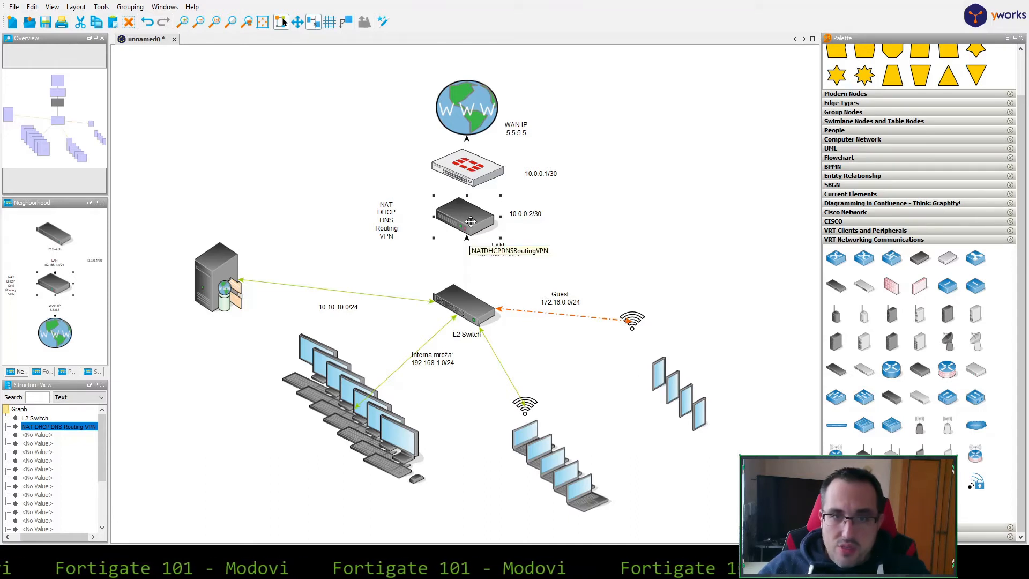
click(354, 410)
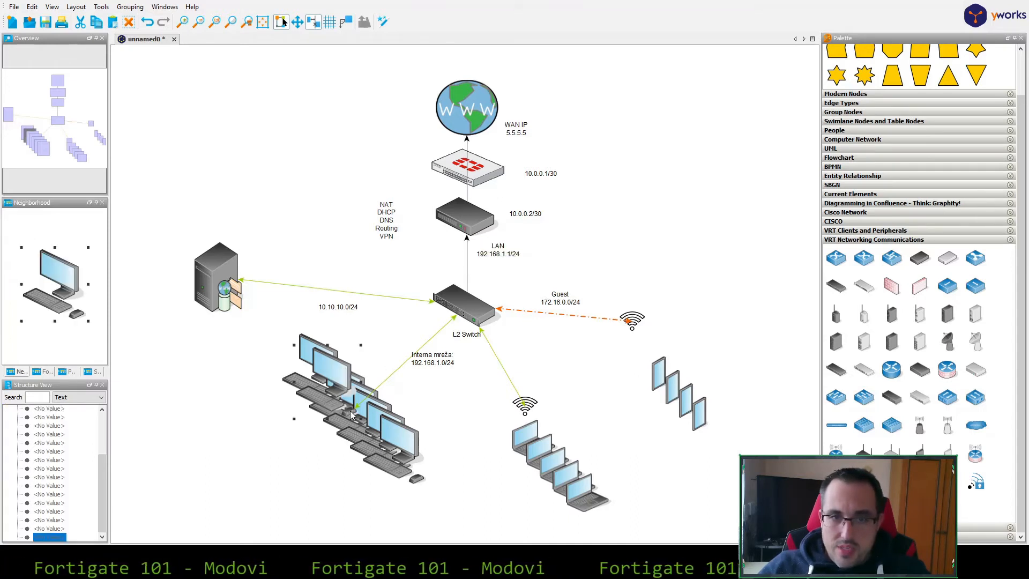
click(359, 300)
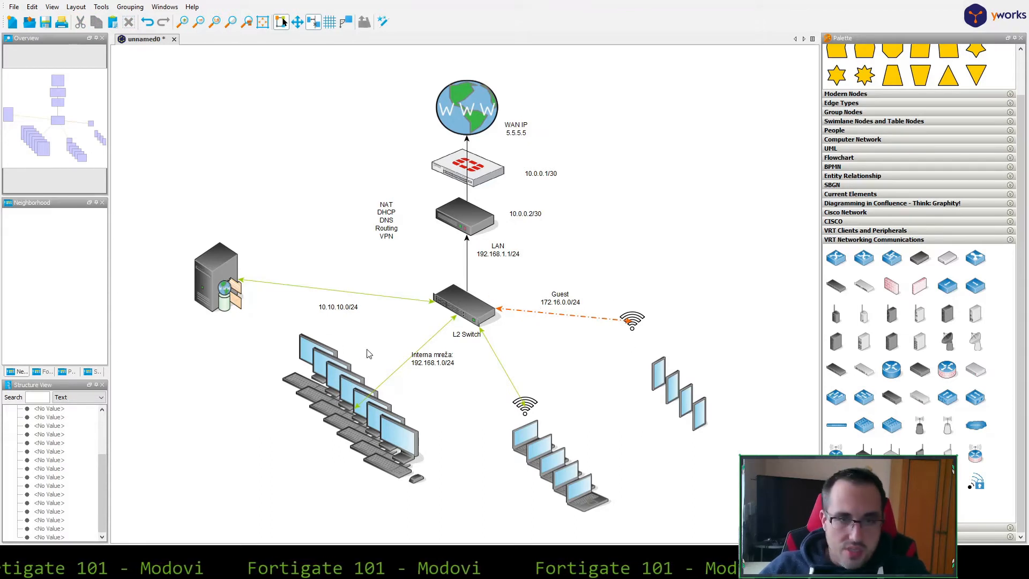
click(350, 292)
click(358, 397)
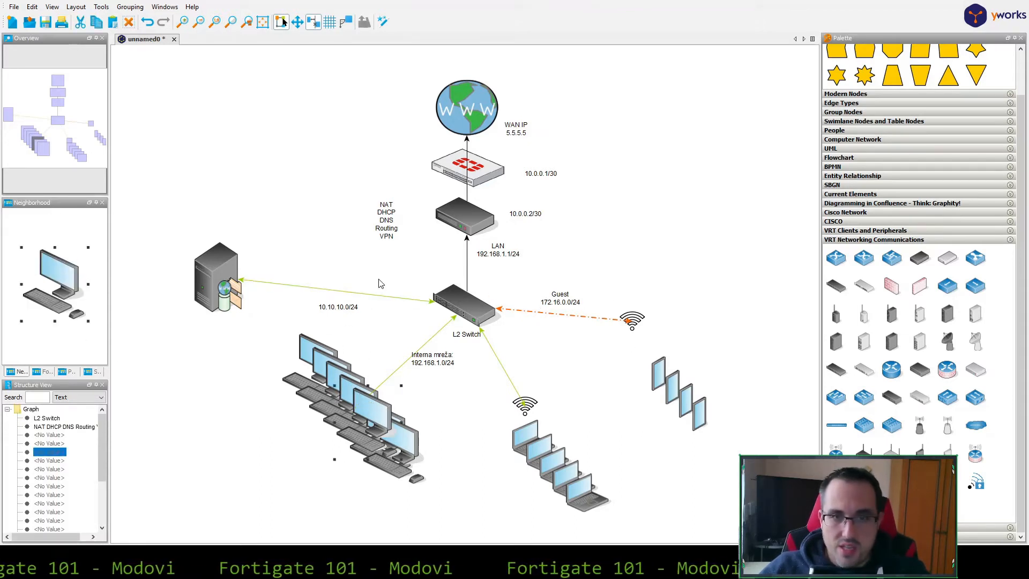
click(469, 231)
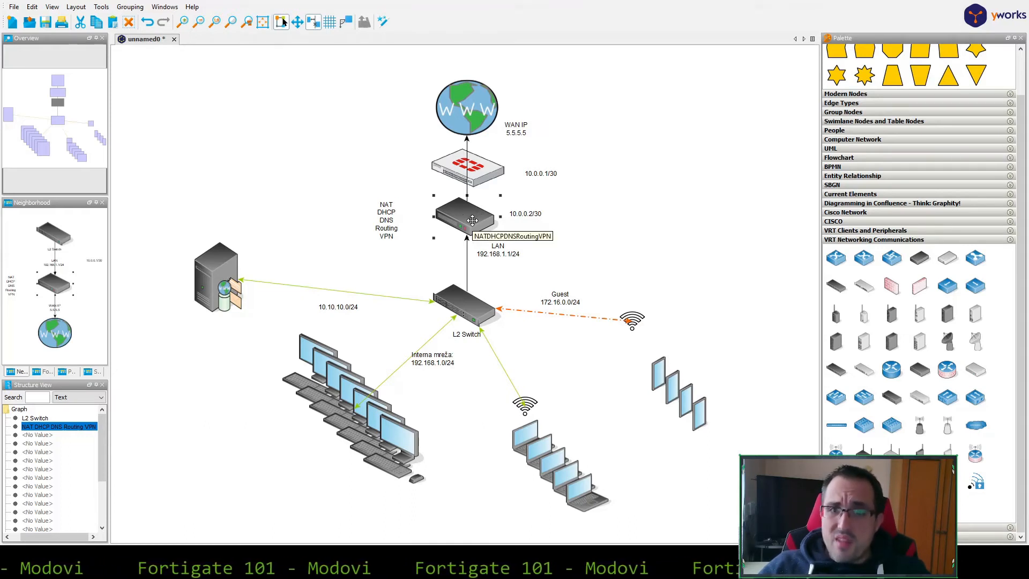
Compare the workstation and server links at the L2 switch with the firewall's position on the WAN connection
click(478, 174)
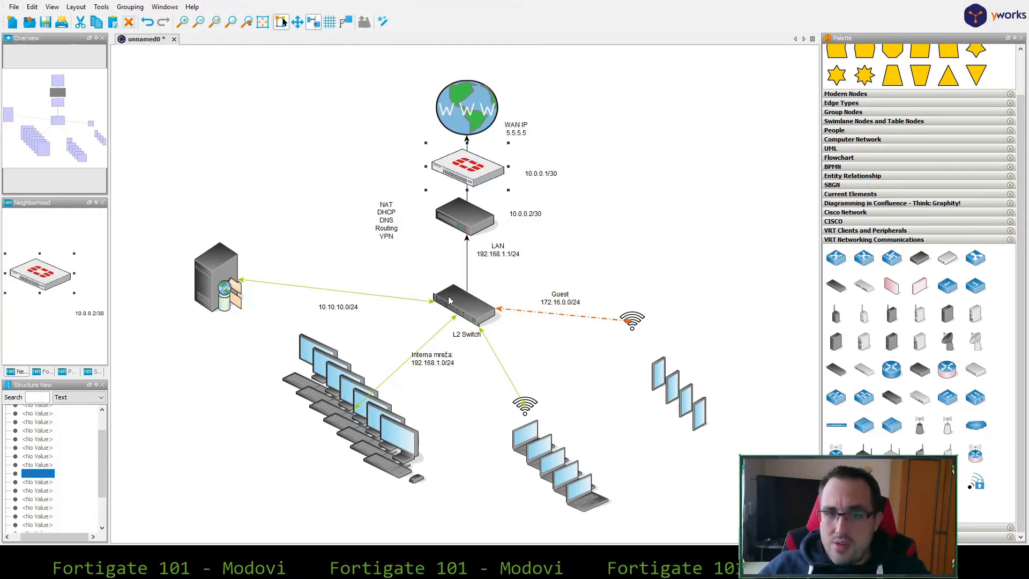
click(424, 350)
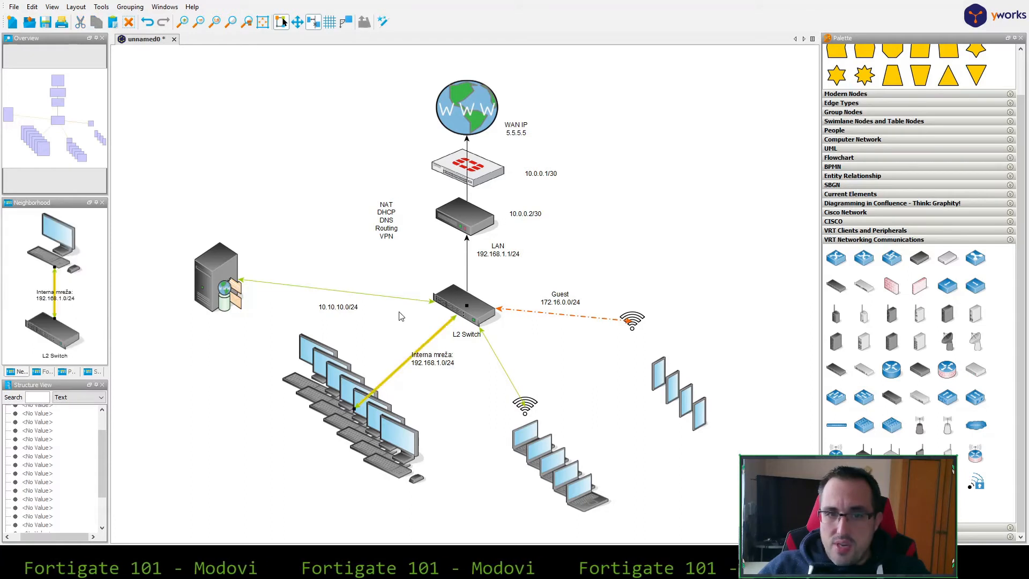
click(402, 316)
click(403, 303)
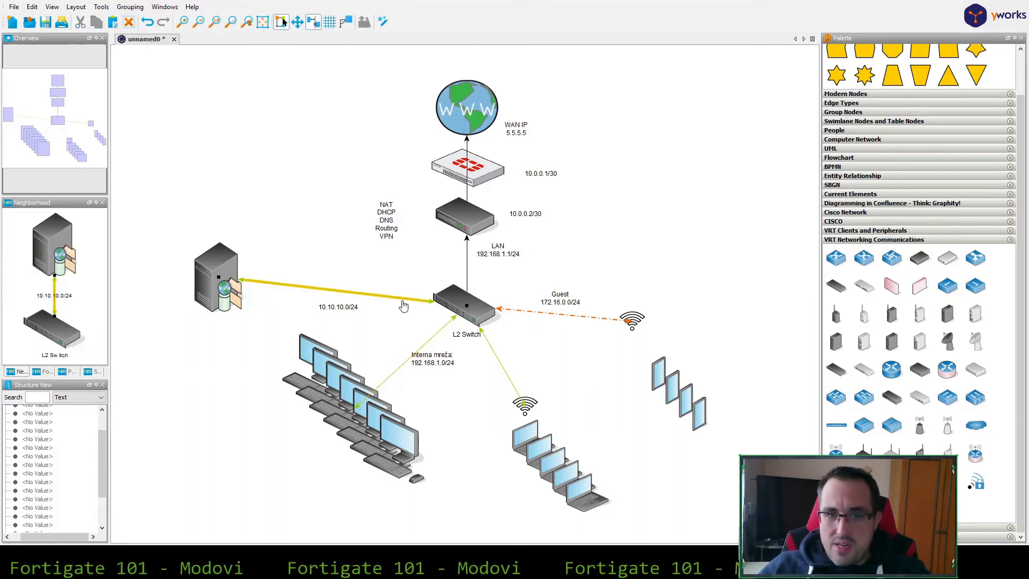
click(438, 336)
click(435, 344)
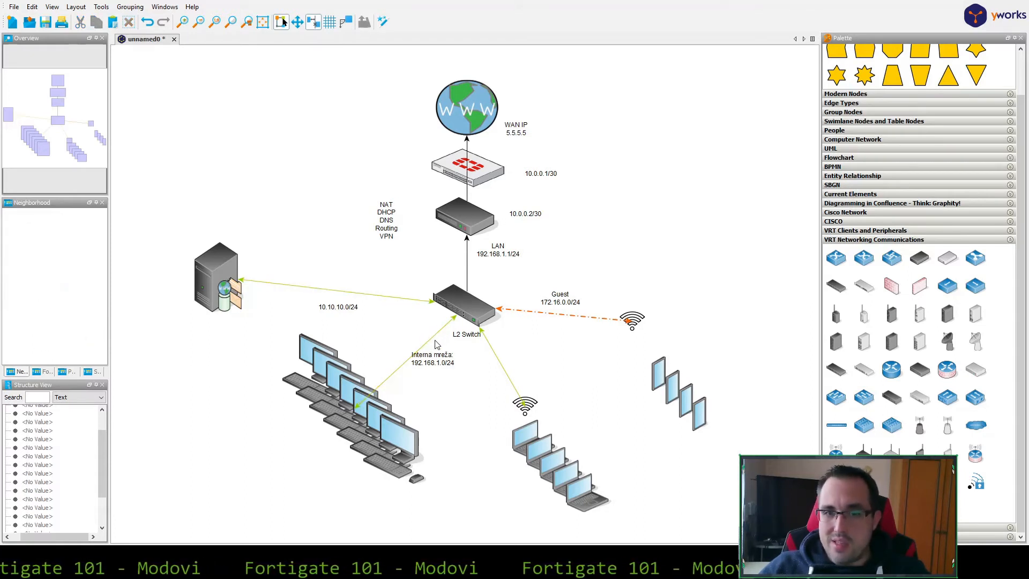
click(429, 343)
click(406, 300)
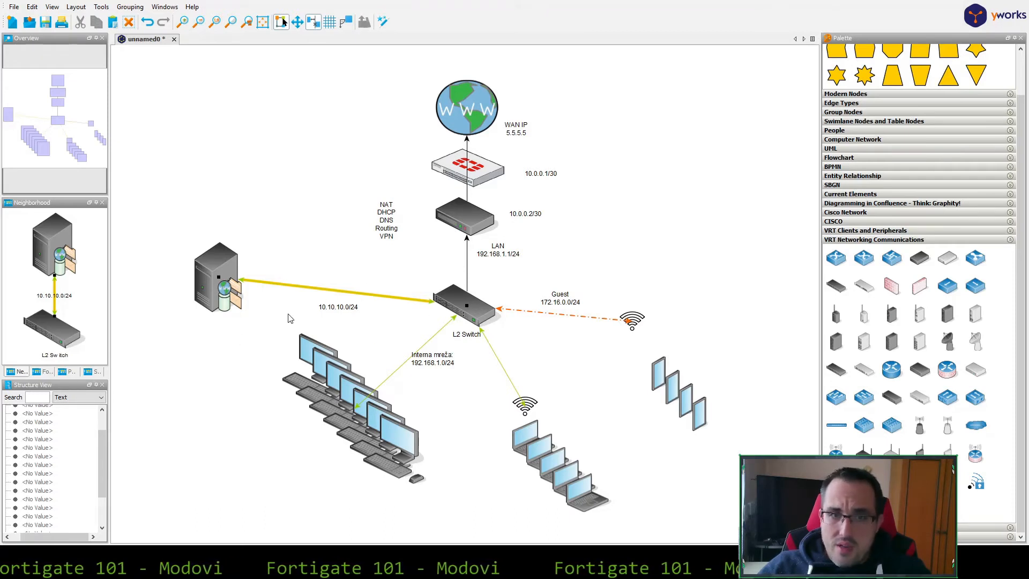
click(404, 369)
click(386, 296)
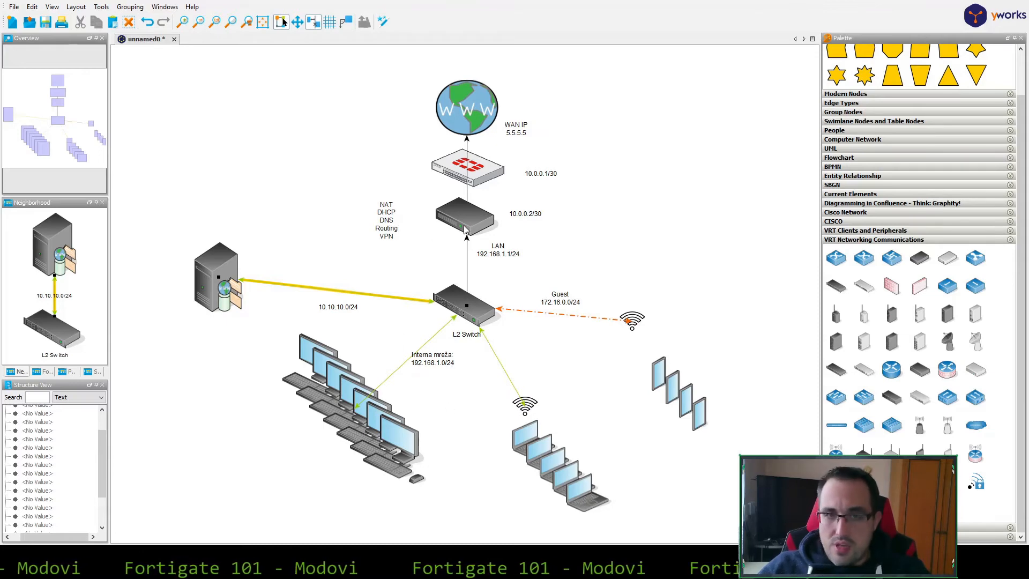
click(440, 360)
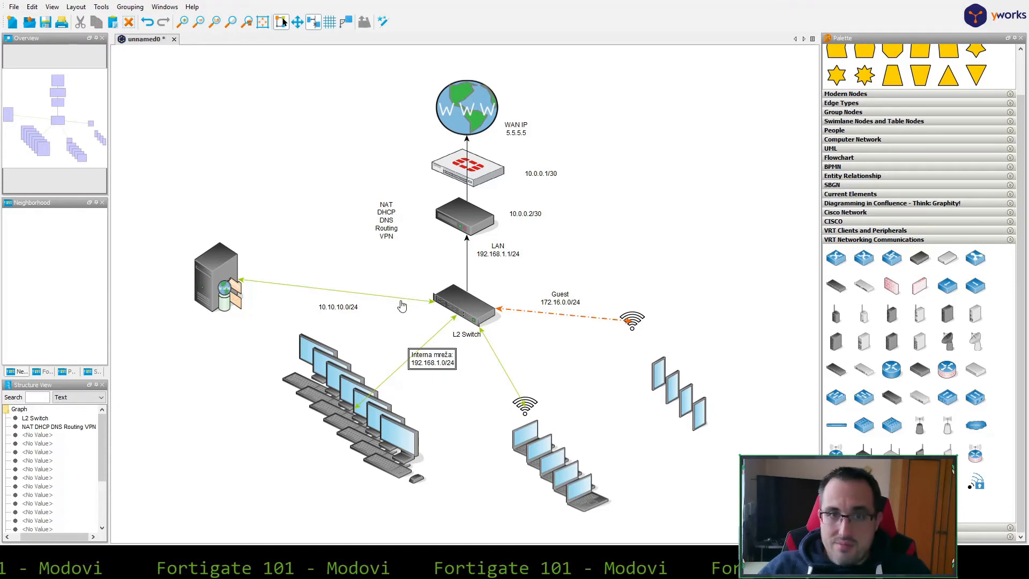
click(382, 389)
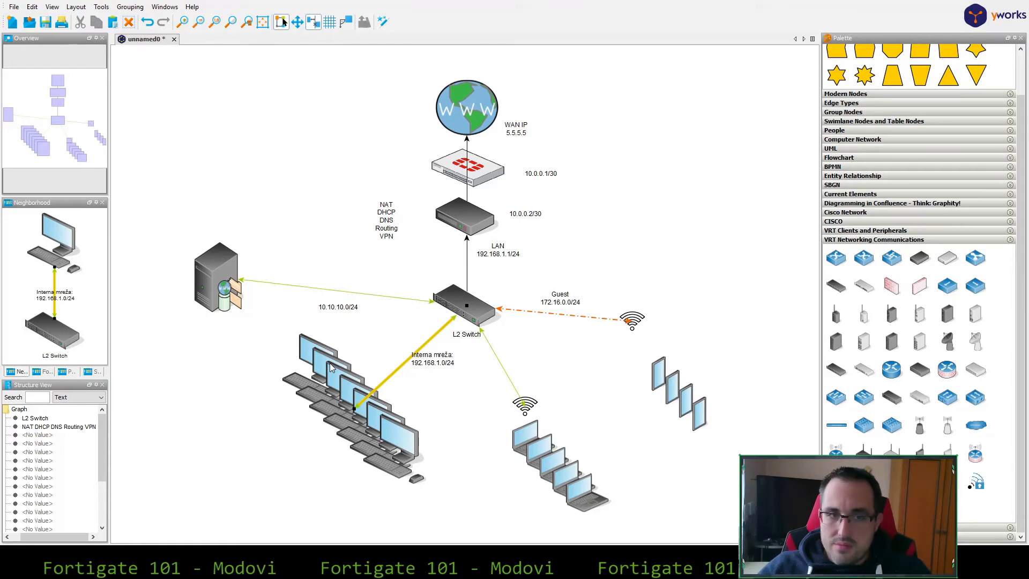
Move the firewall onto the LAN connection between the router and the L2 switch, and shift the router slightly up
drag(485, 169, 474, 264)
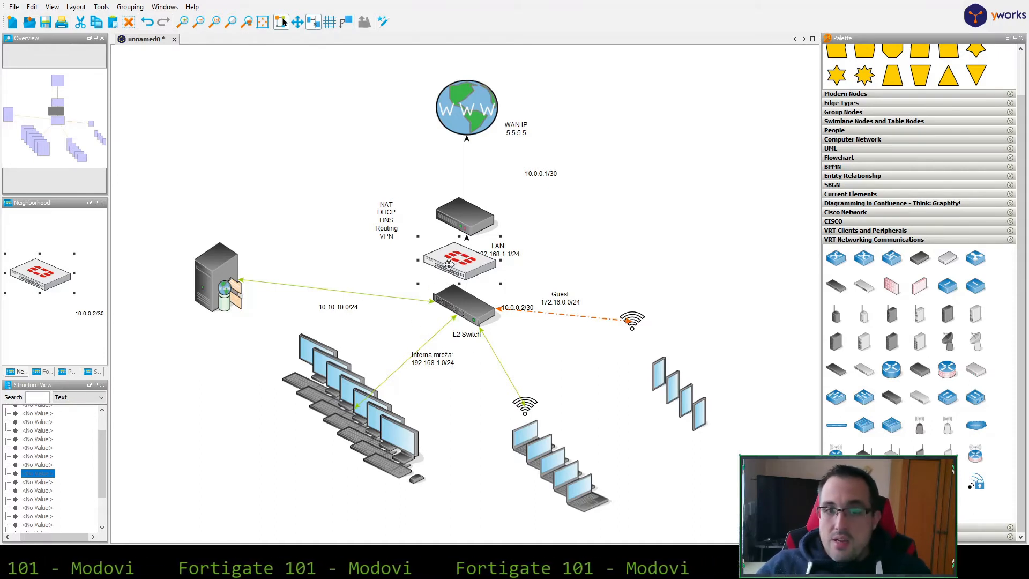
click(424, 347)
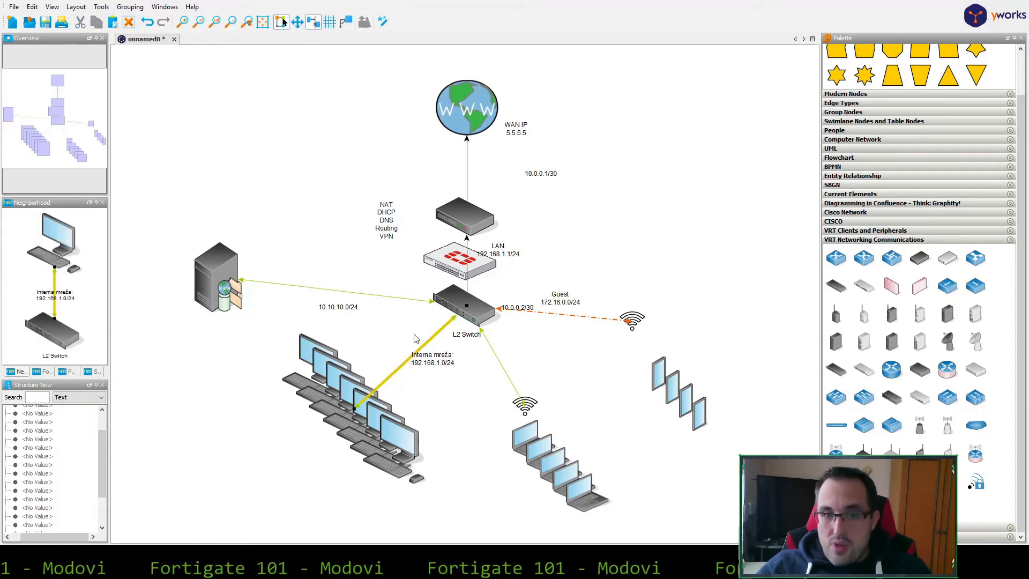
click(403, 301)
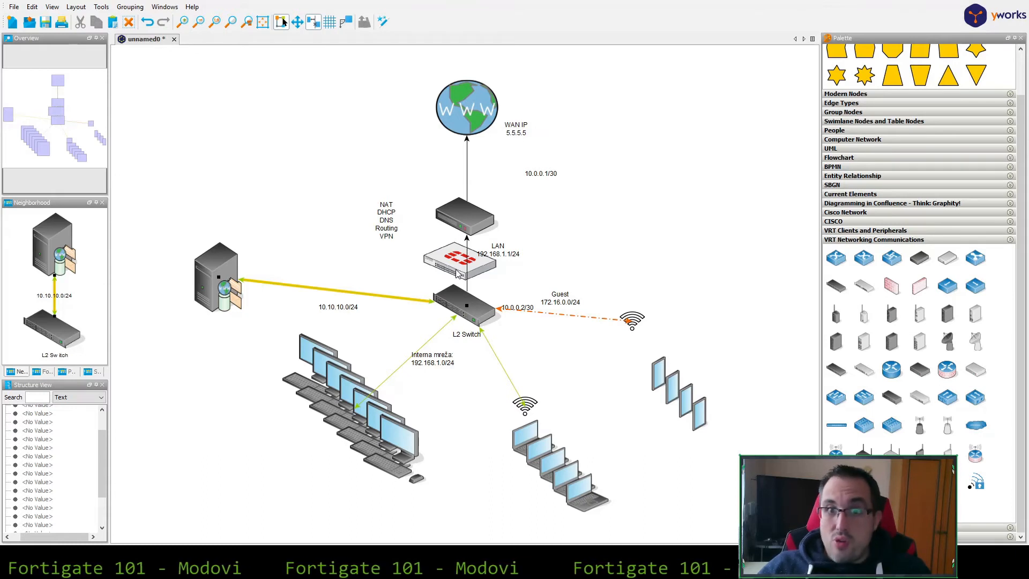
click(464, 217)
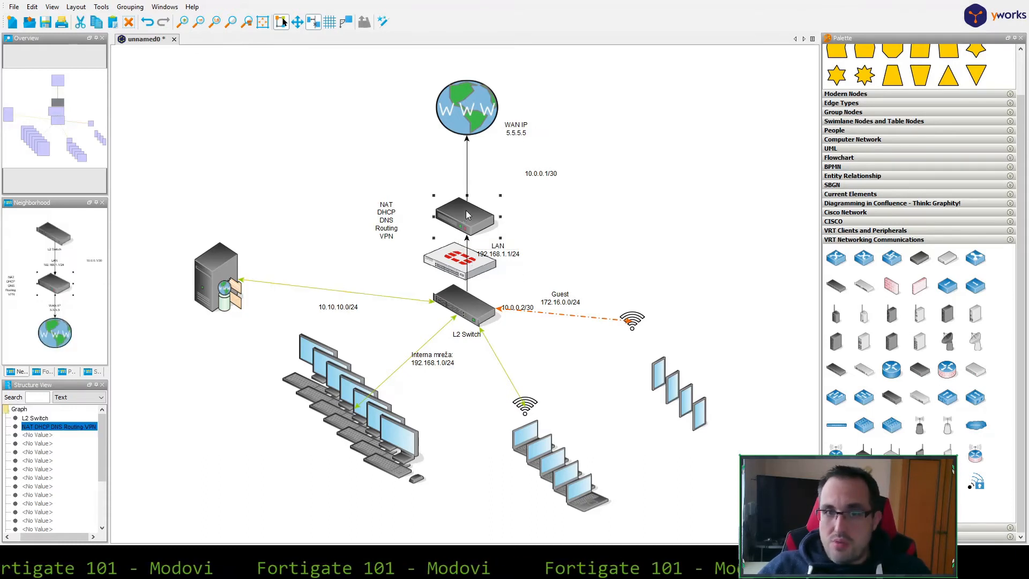
drag(464, 217, 464, 198)
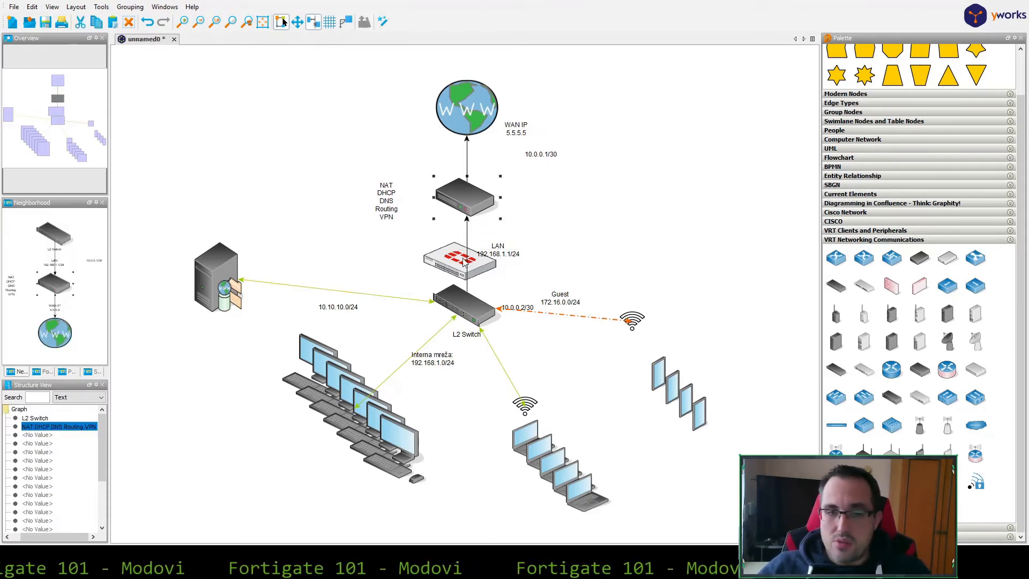
Examine how traffic between the workstation and server subnets relates to the firewall placed above the L2 switch
click(454, 272)
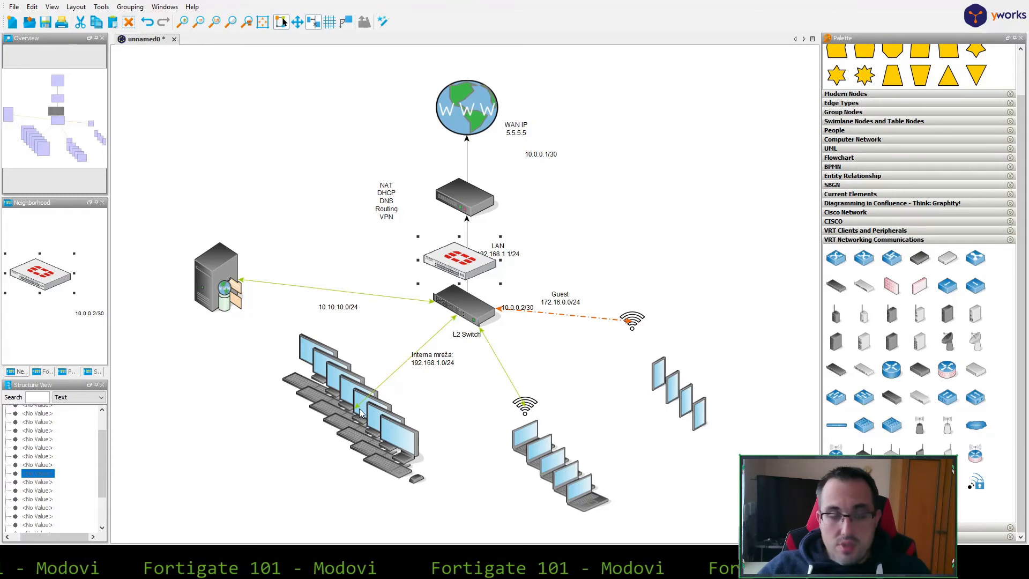
click(407, 303)
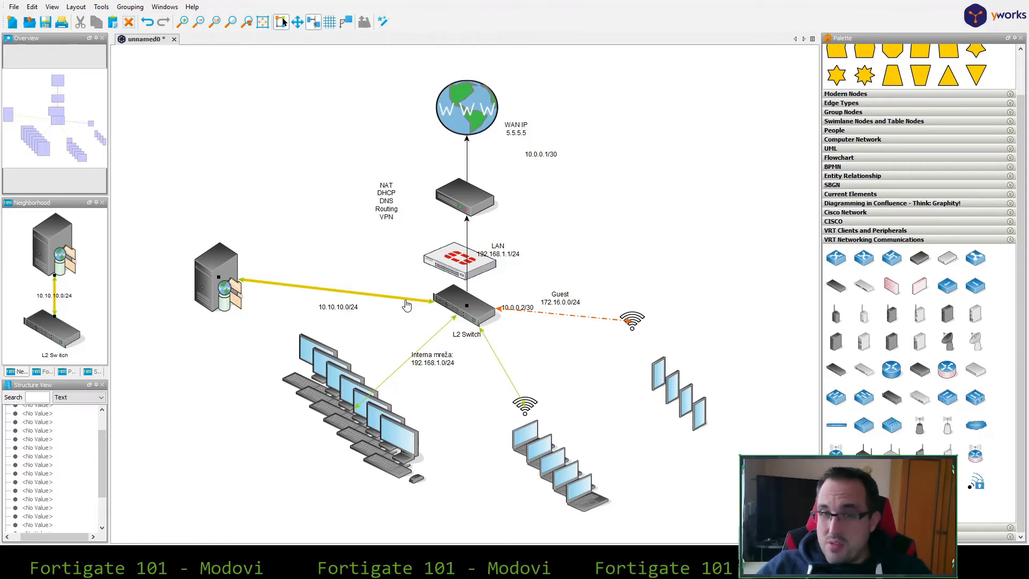
click(440, 332)
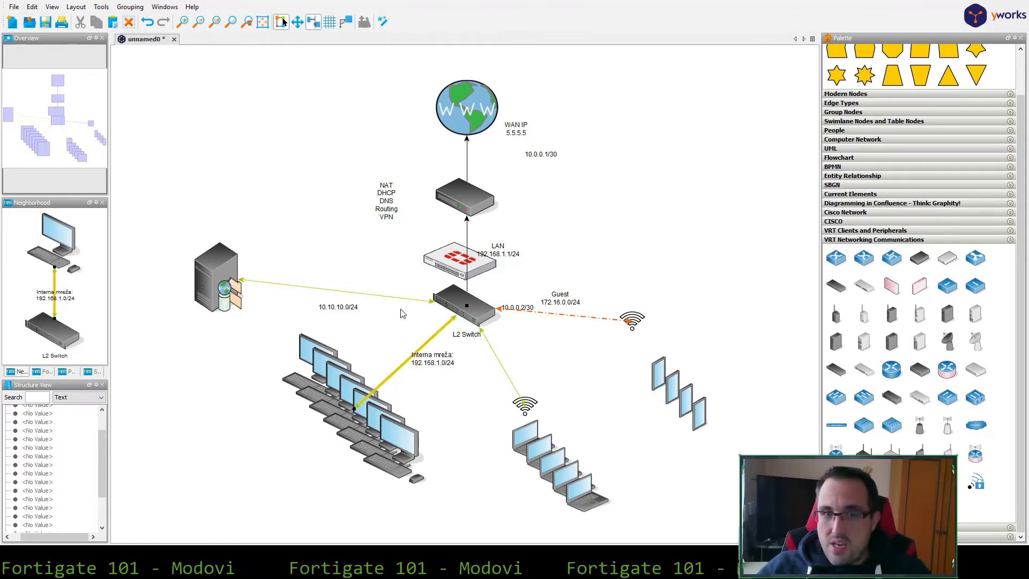
click(401, 304)
click(443, 393)
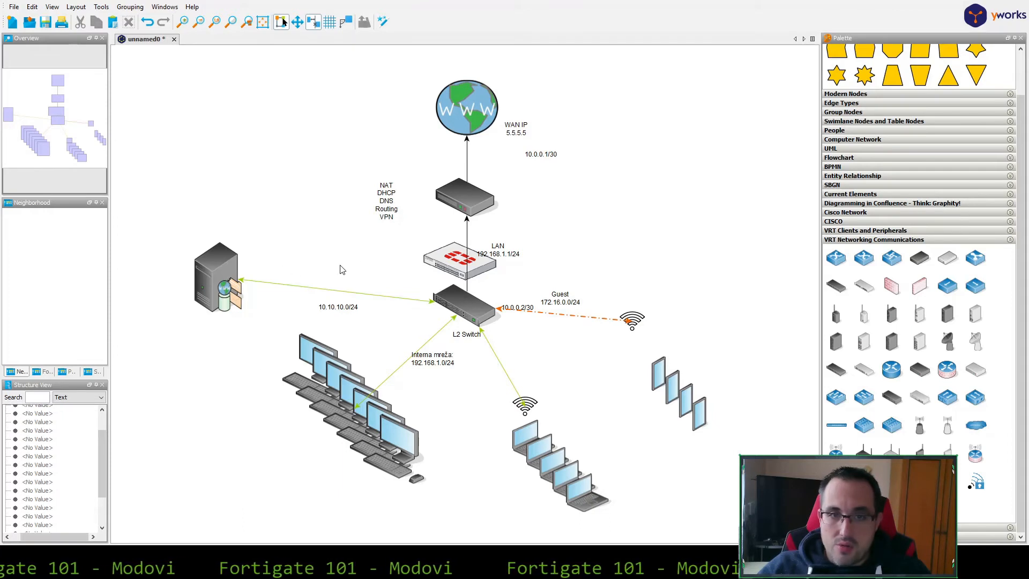
click(449, 263)
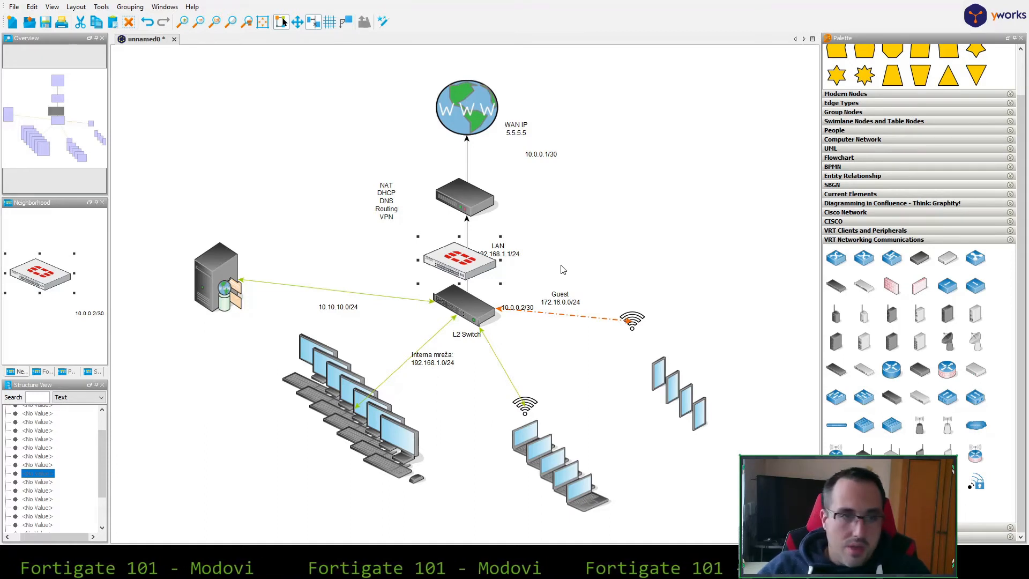
click(661, 264)
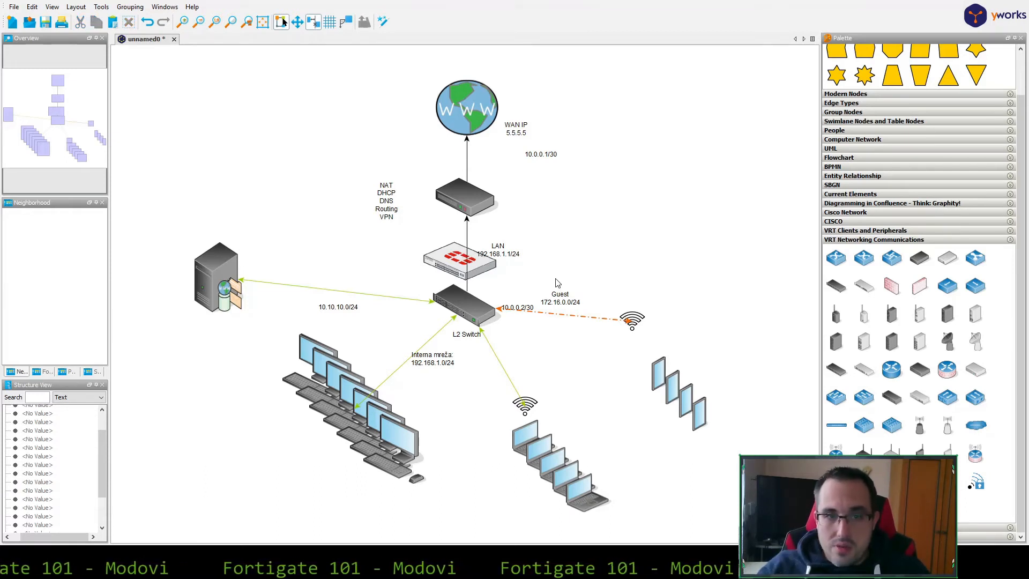
click(311, 289)
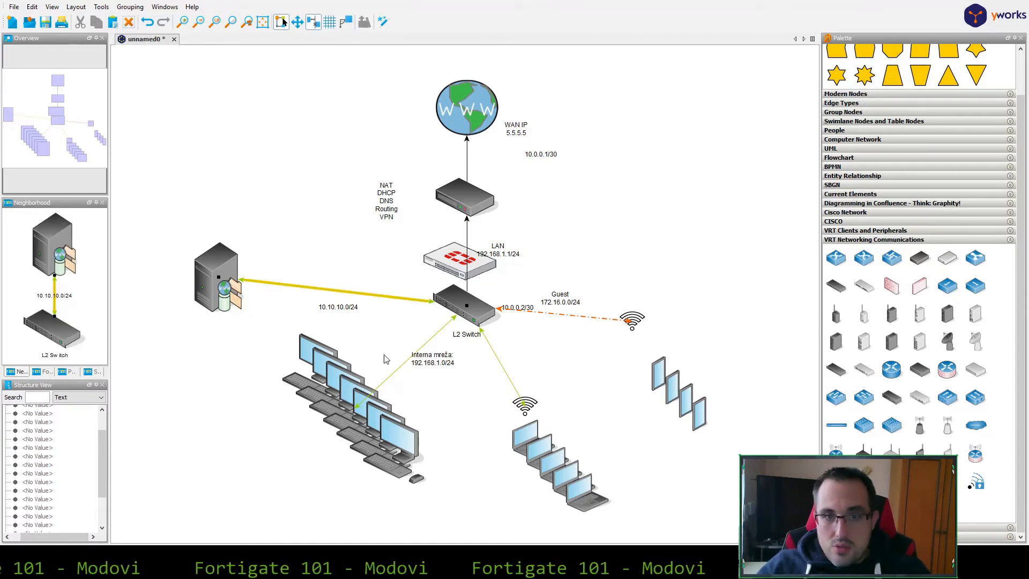
Compare the workstation link on 192.168.1.0/24 with the server link on 10.10.10.0/24 at the L2 switch
click(402, 368)
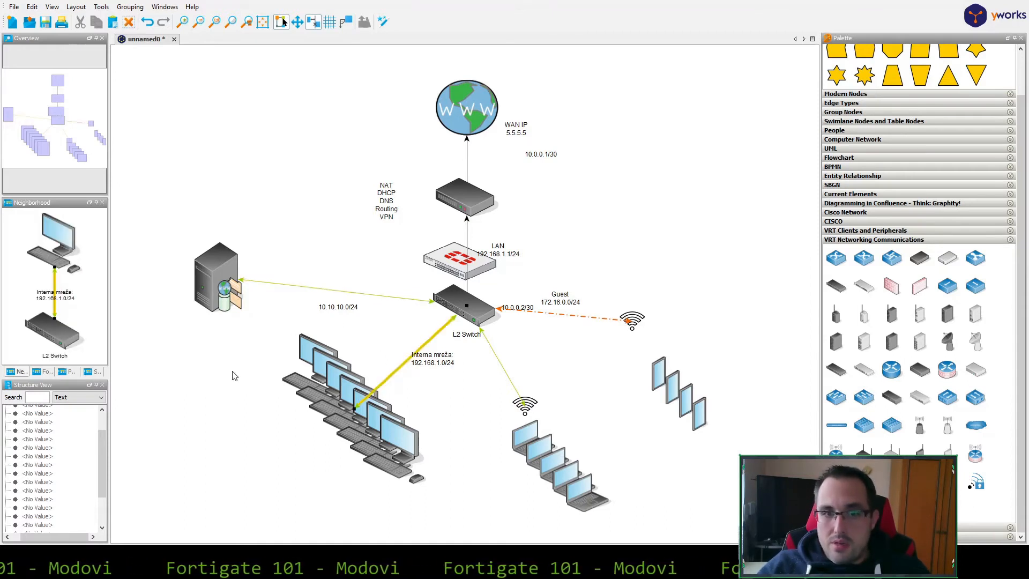
click(399, 298)
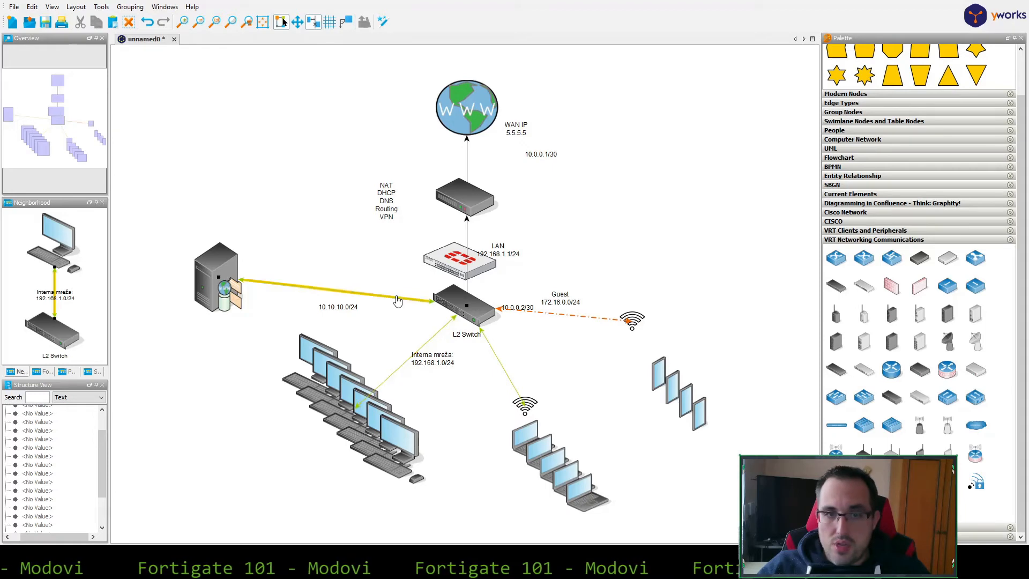
click(402, 370)
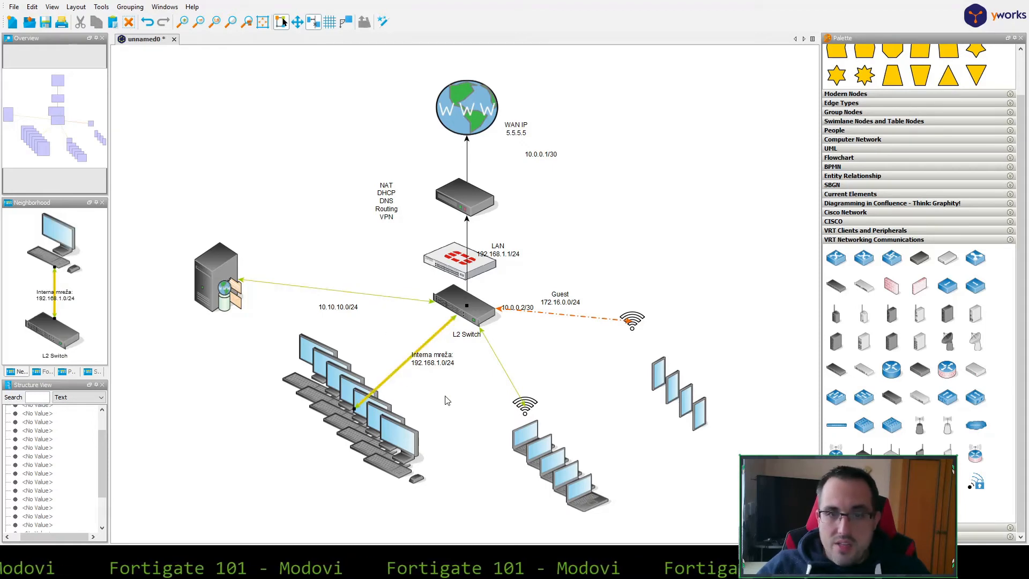
click(392, 297)
click(417, 351)
Duplicate the firewall onto the WAN connection between the internet globe and the router, and delete that copy again
click(455, 267)
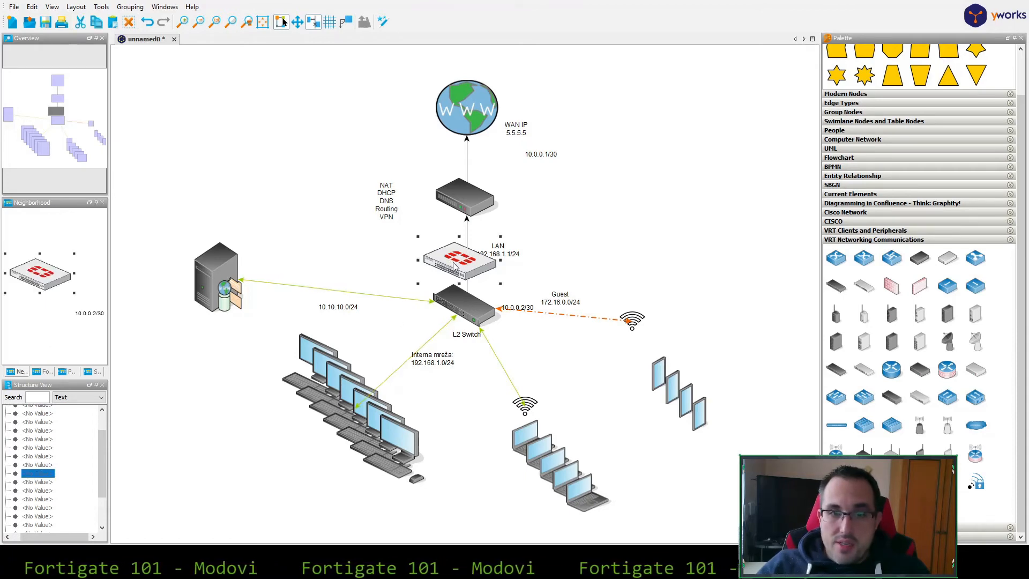
key(ctrl+d)
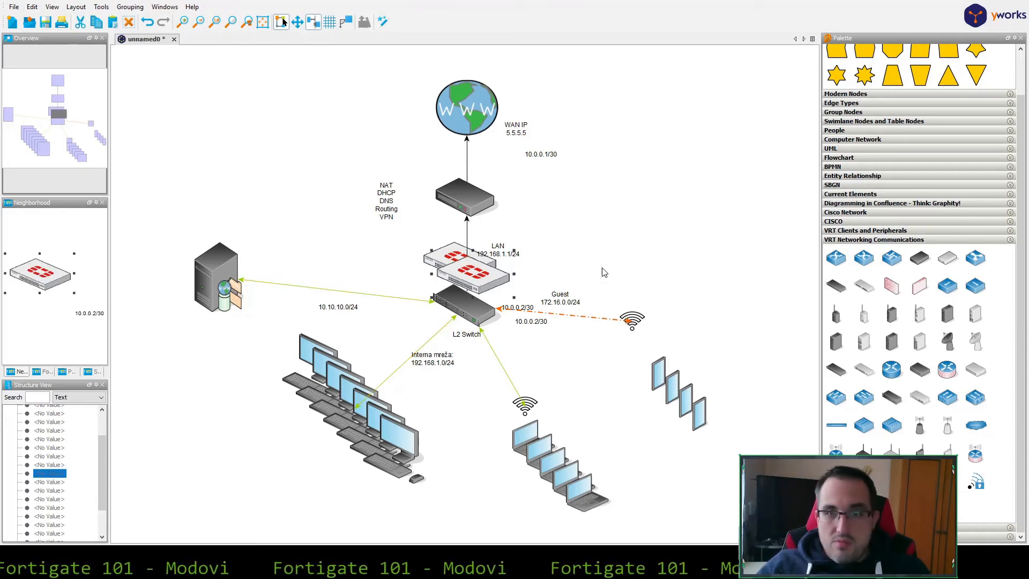
drag(482, 279, 467, 164)
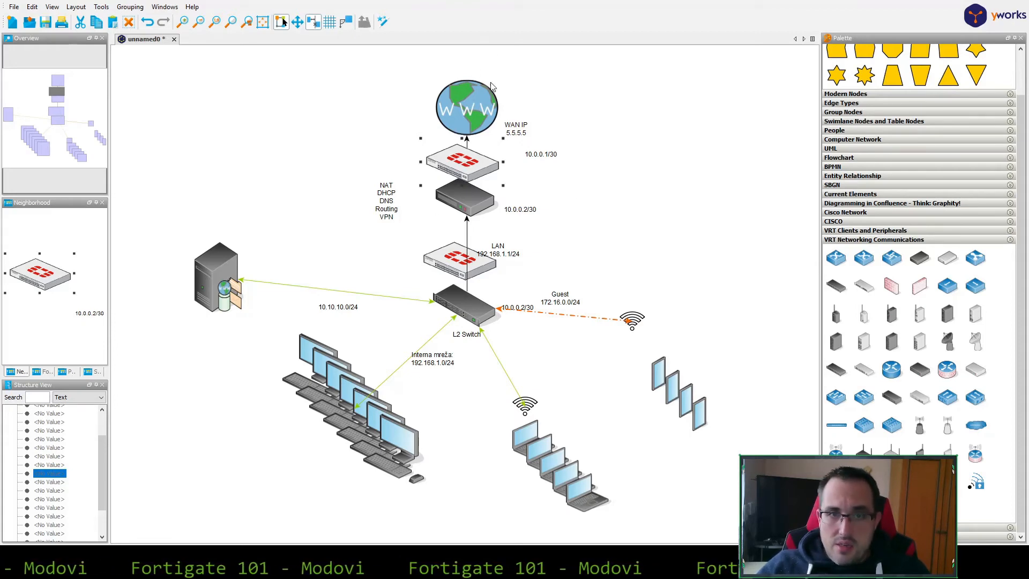
click(449, 258)
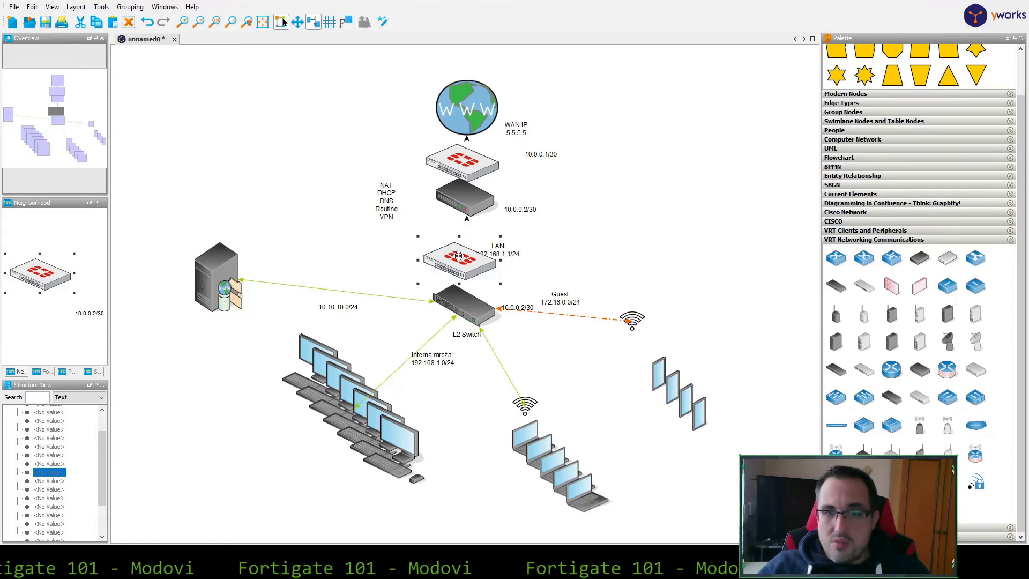
click(489, 170)
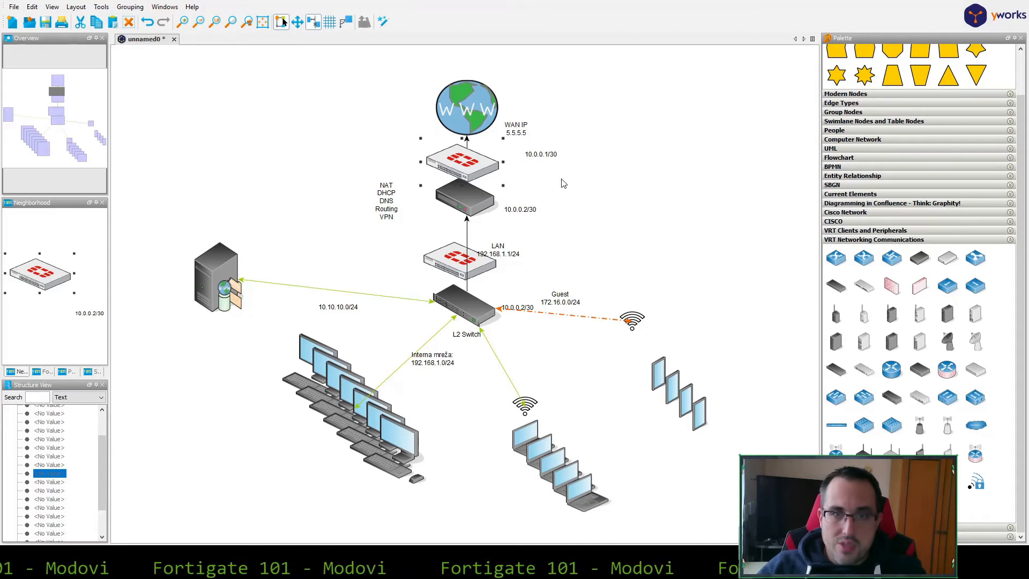
key(Delete)
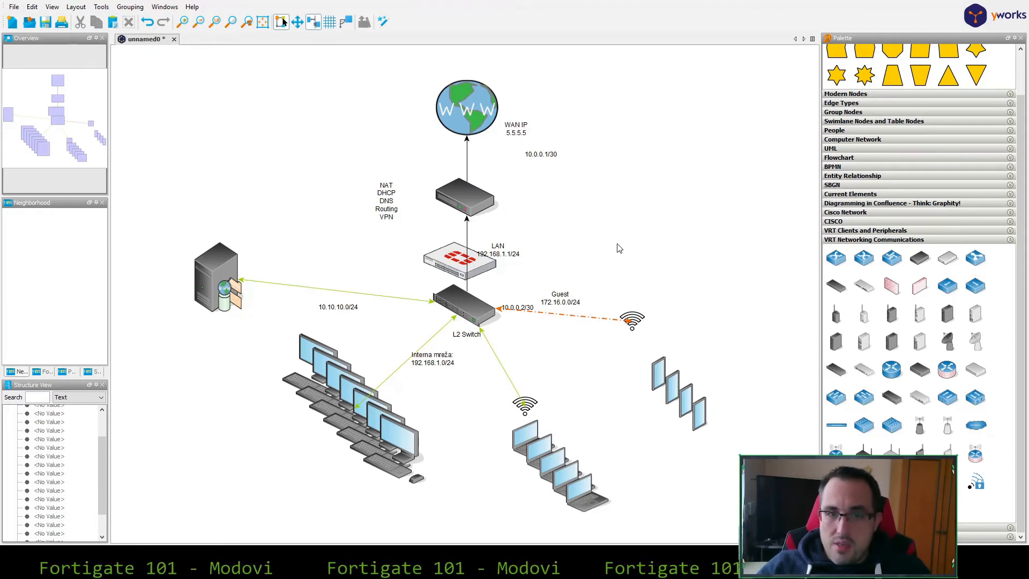
Move the firewall onto the WAN connection between the internet globe and the router, and centre it over the link
drag(444, 260, 455, 155)
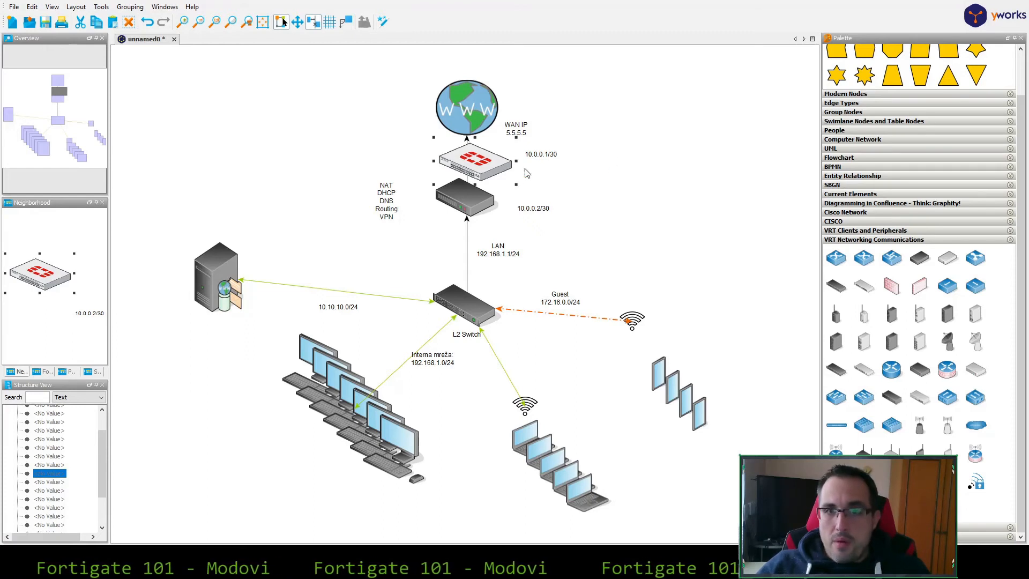
click(471, 209)
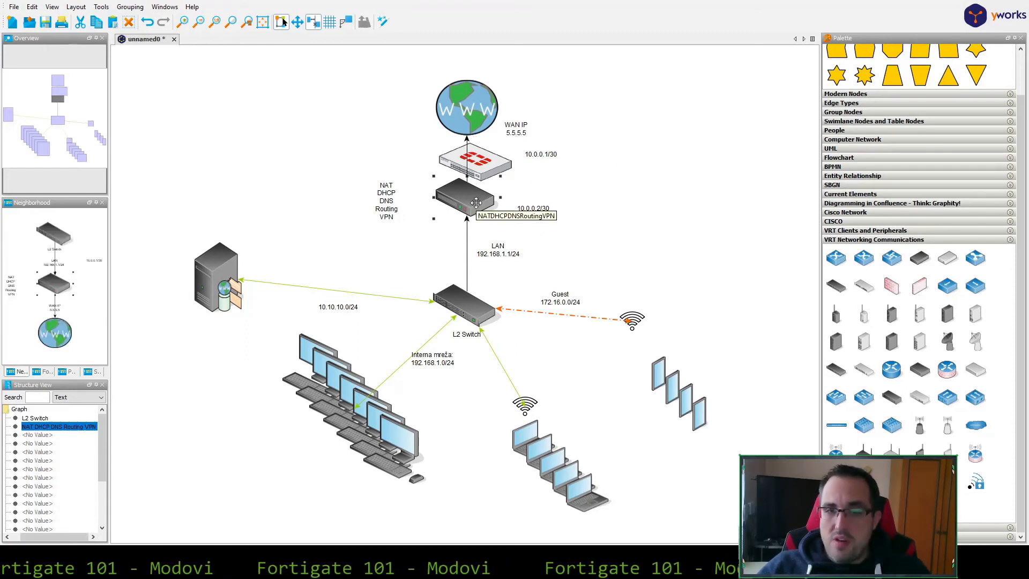
click(493, 160)
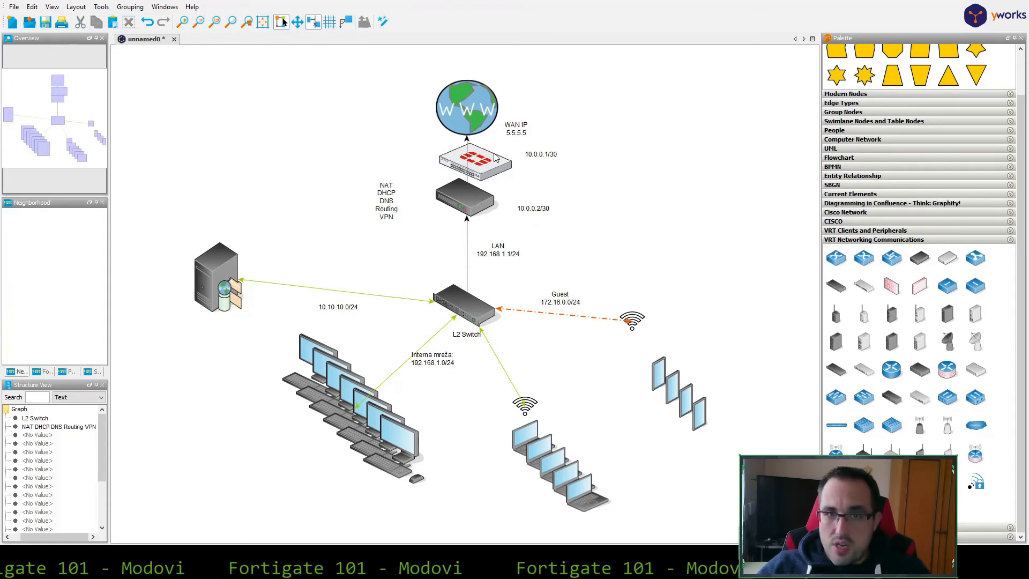
click(591, 175)
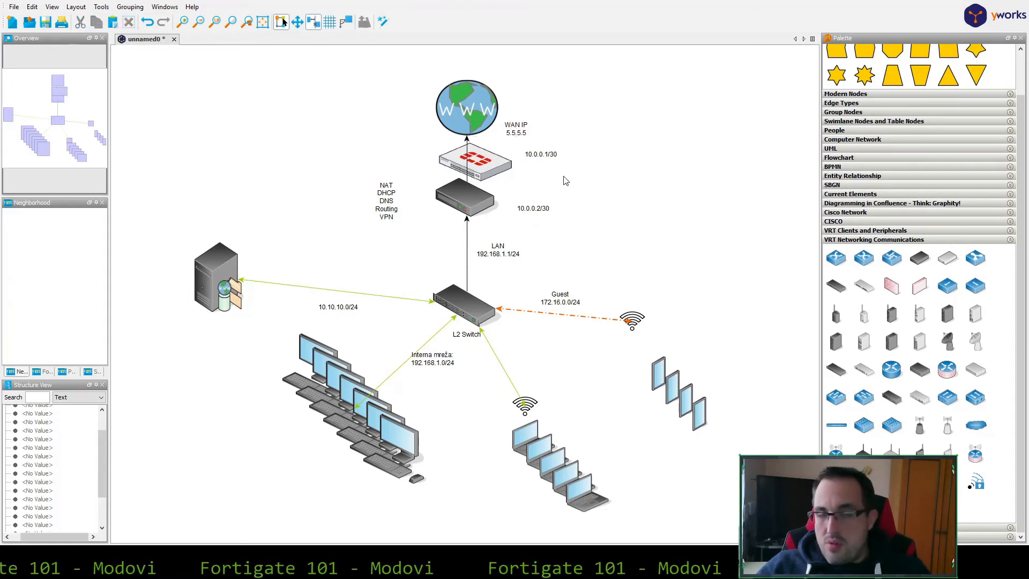
click(478, 164)
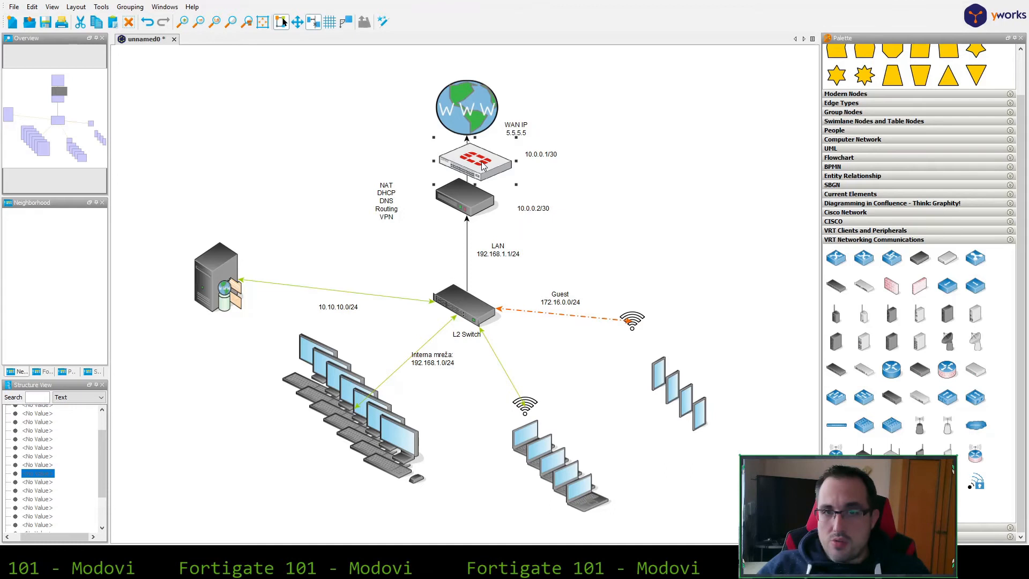
click(629, 178)
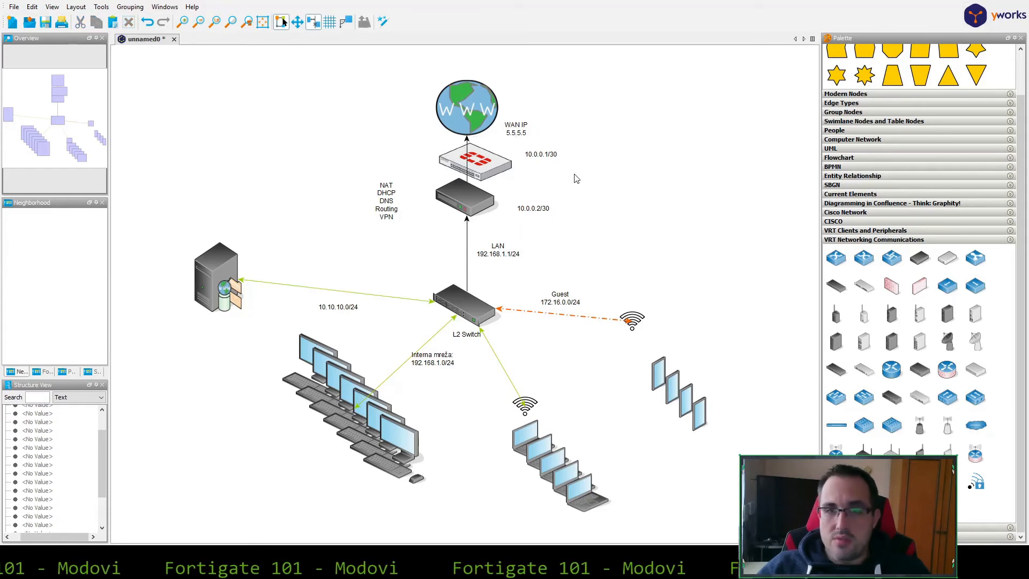
click(485, 167)
click(475, 198)
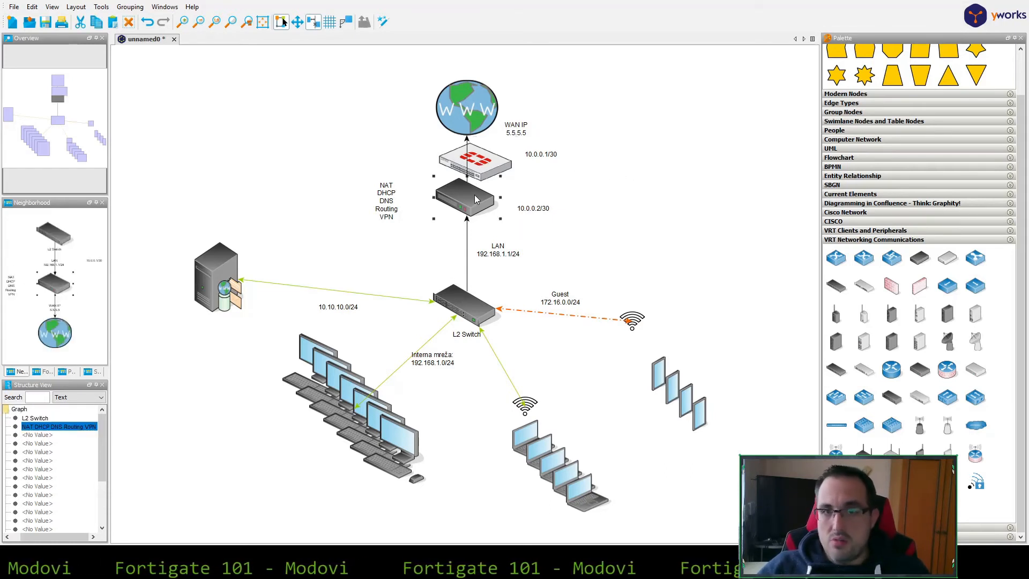
click(505, 169)
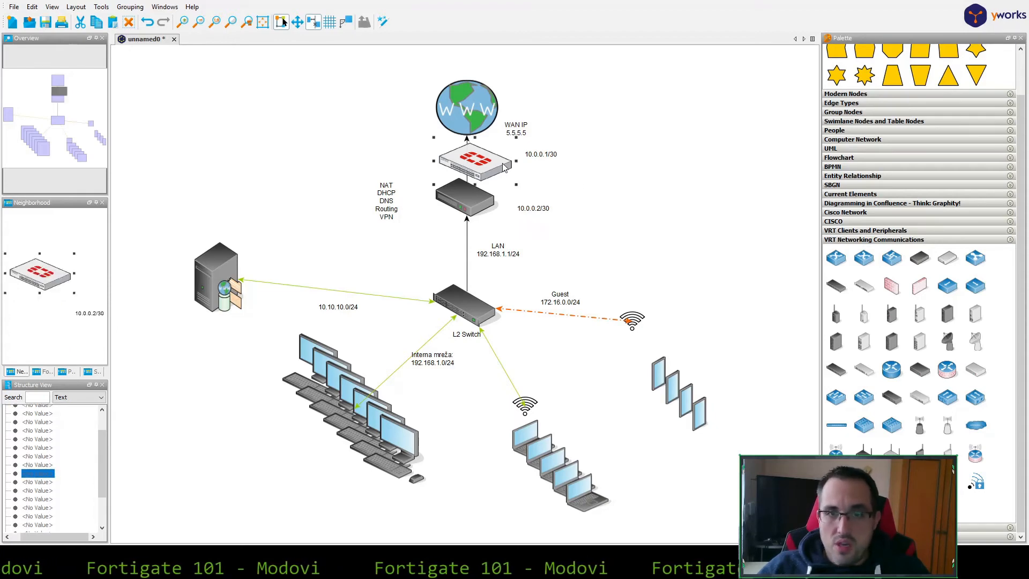
drag(493, 162, 486, 162)
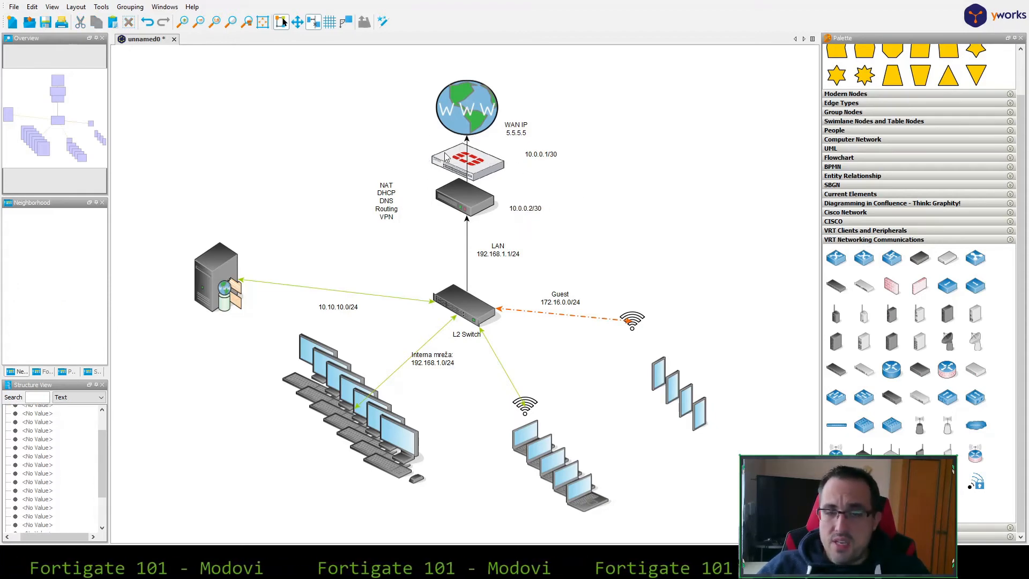
Move the firewall off the WAN connection into the empty area above the guest tablets
click(497, 155)
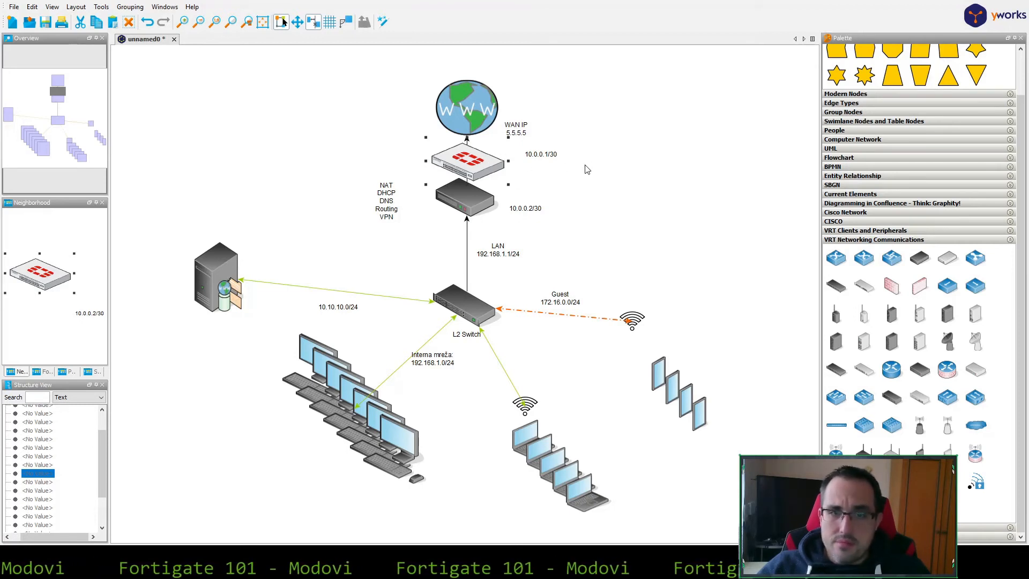
click(460, 212)
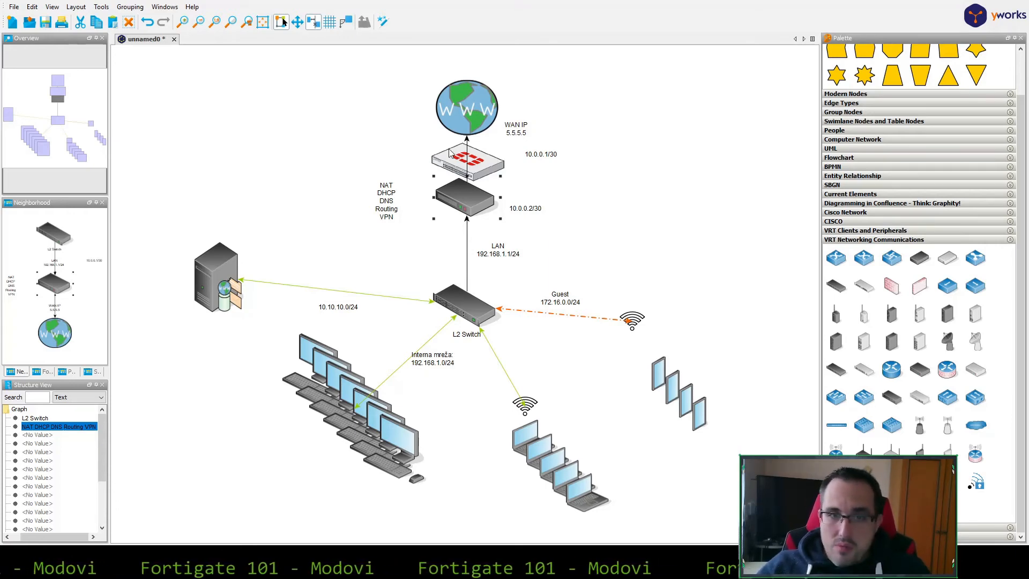
click(494, 161)
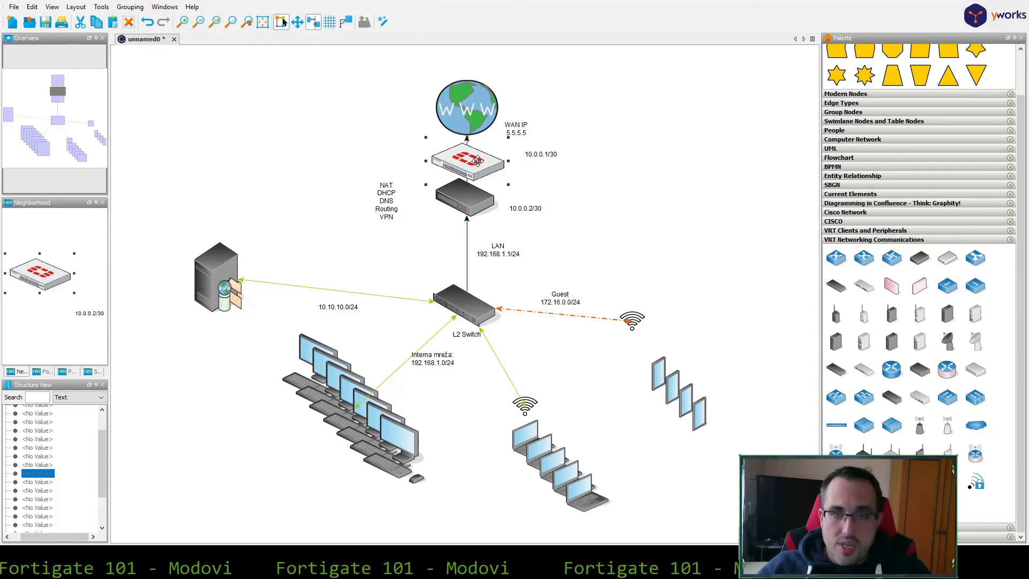
drag(476, 161, 737, 206)
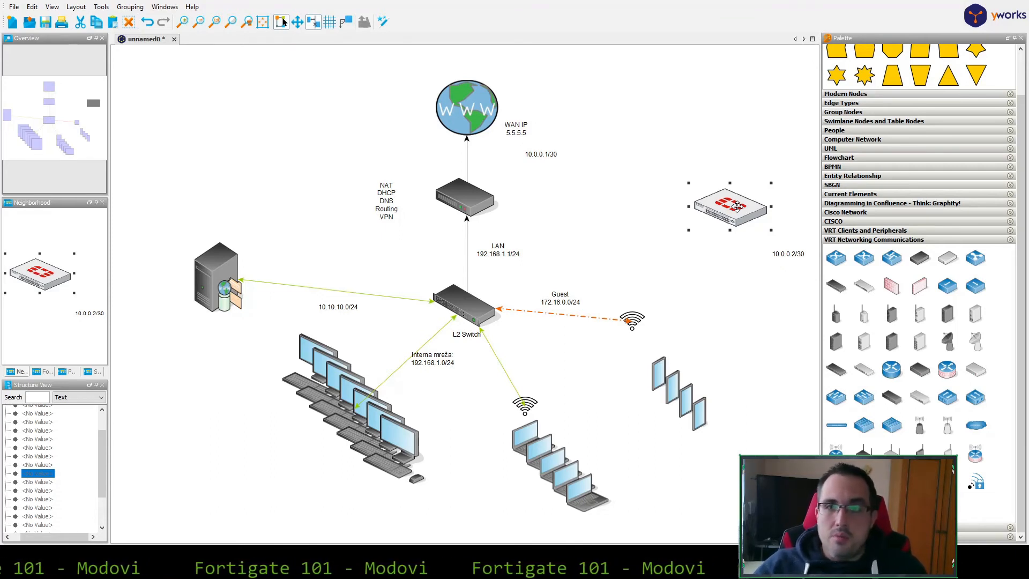
click(654, 230)
Place the firewall on the link between the router and the L2 switch, and move the LAN 192.168.1.1/24 label beside the router
click(736, 206)
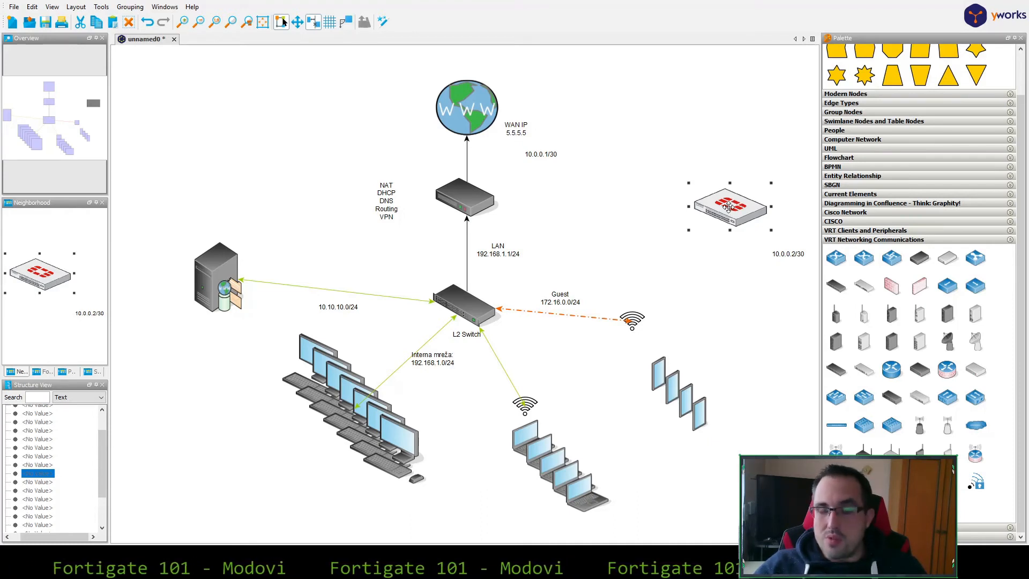
drag(728, 208, 468, 253)
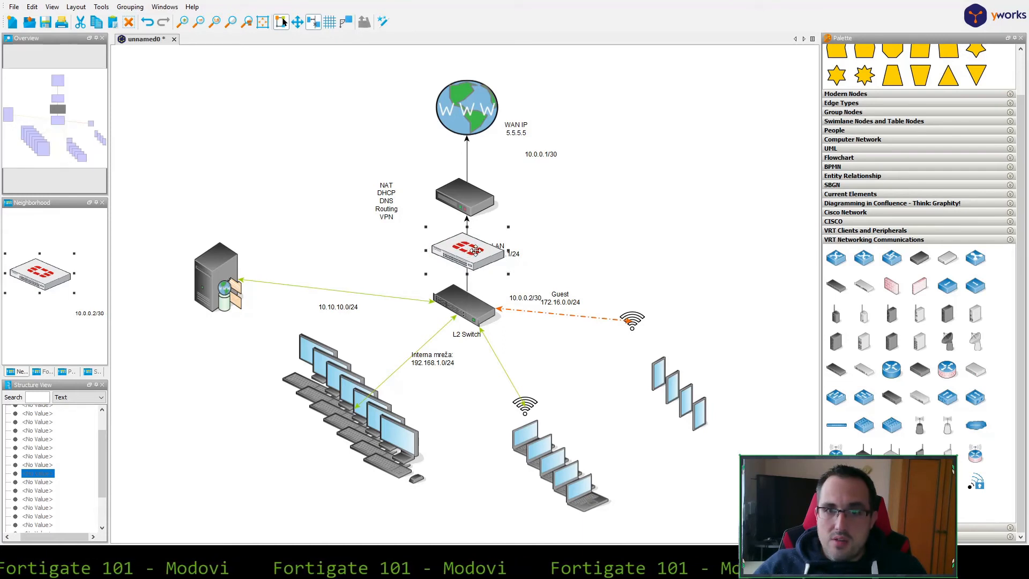
click(517, 258)
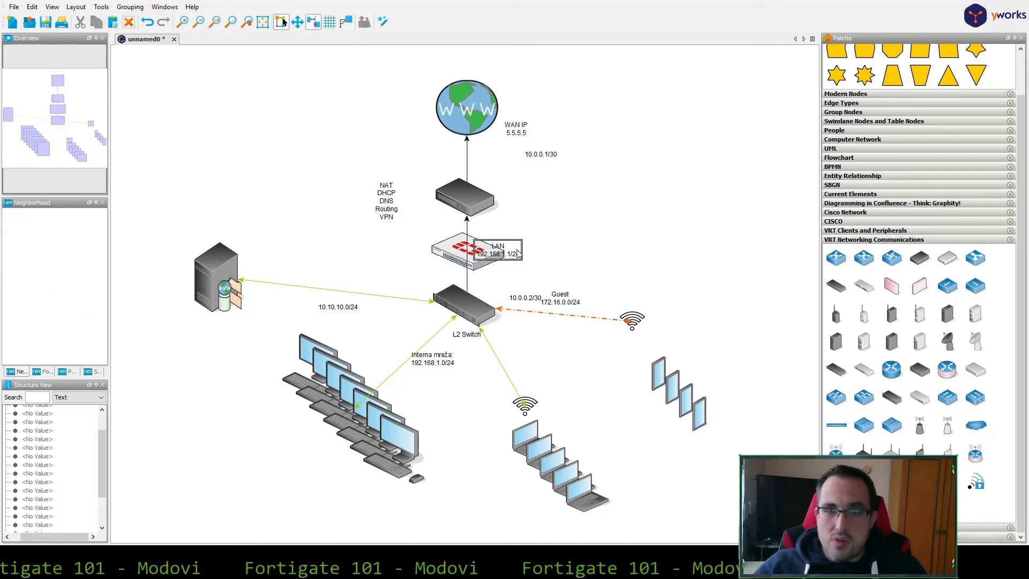
drag(514, 256, 521, 214)
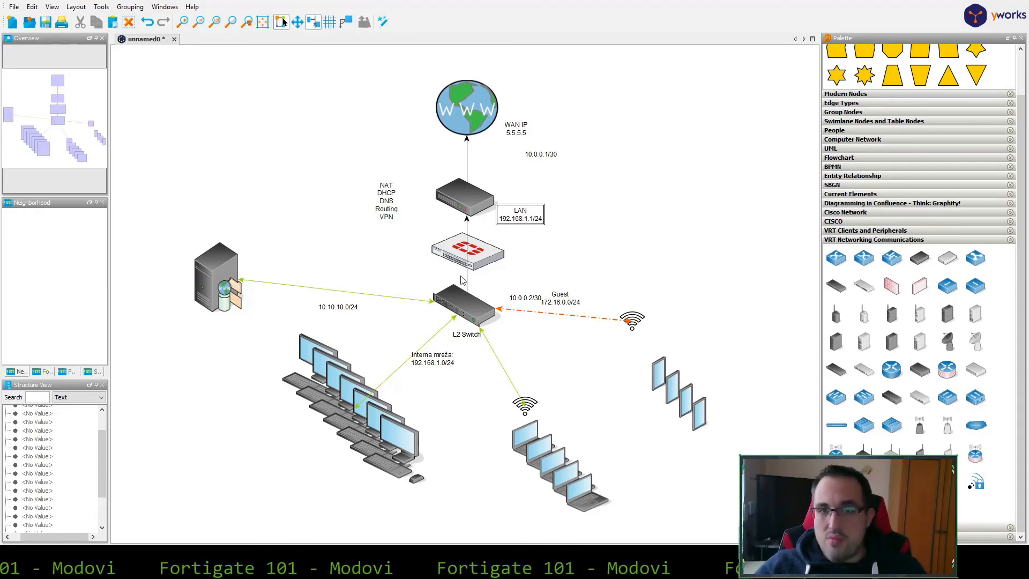
Add a label beside the firewall reading Bridge, Port1 and Port2 on separate lines
click(490, 252)
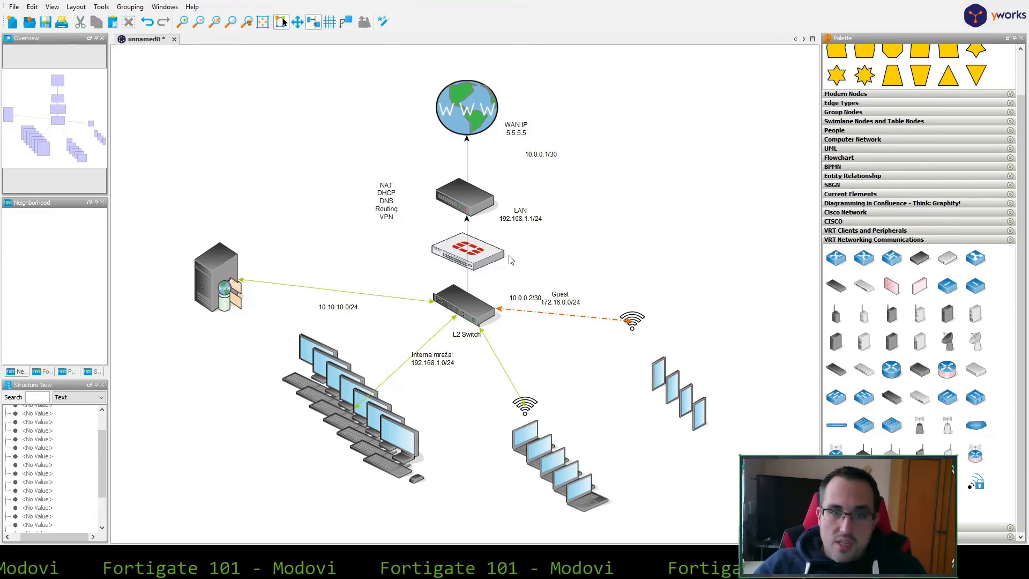
click(507, 258)
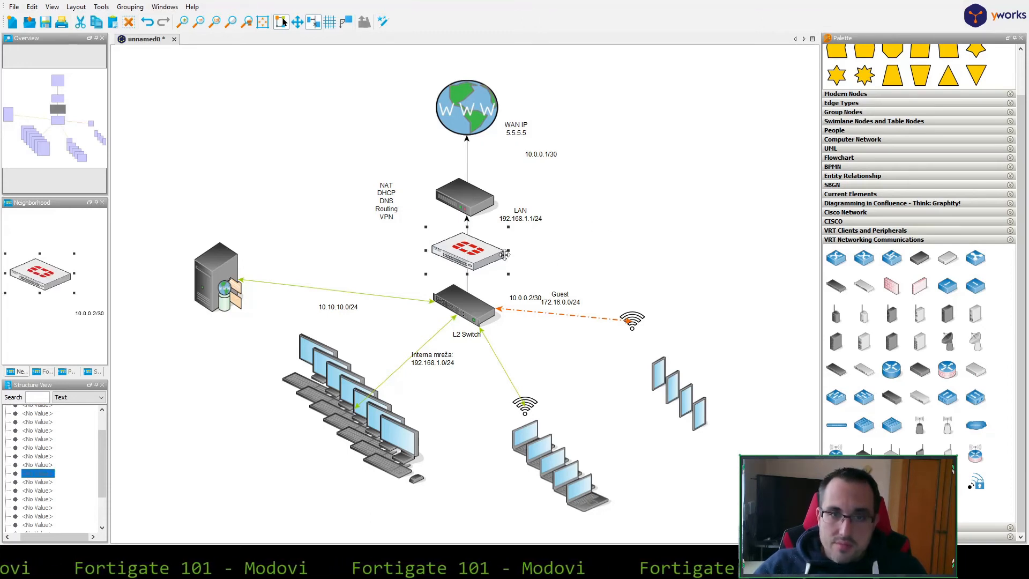
right_click(506, 256)
click(542, 262)
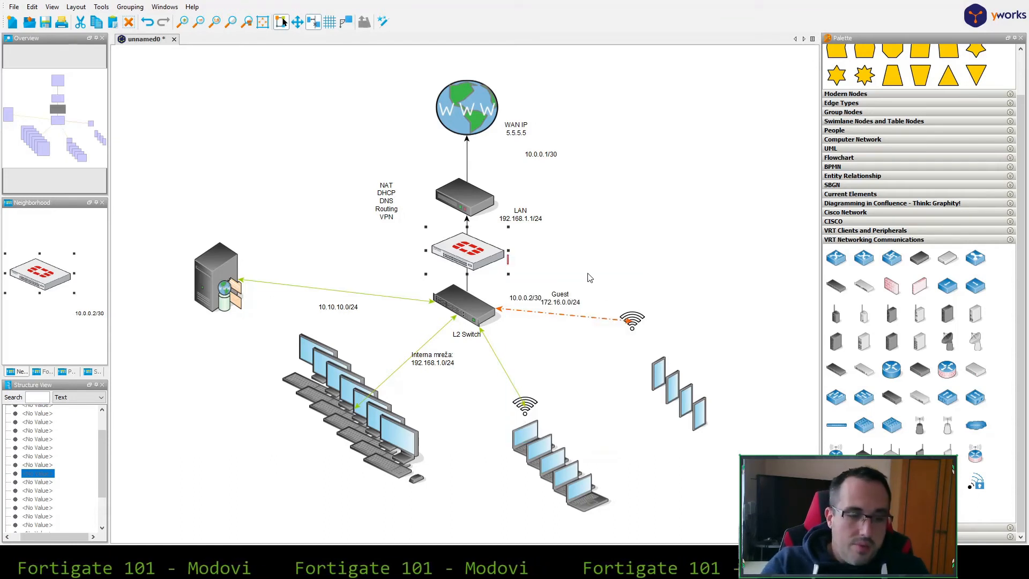
text(Bridge)
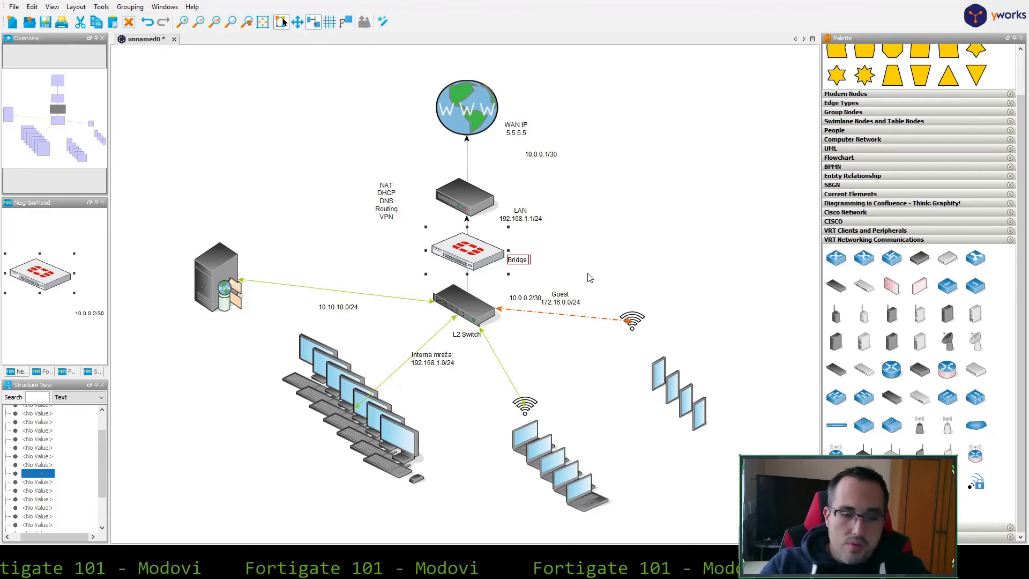
key(Return)
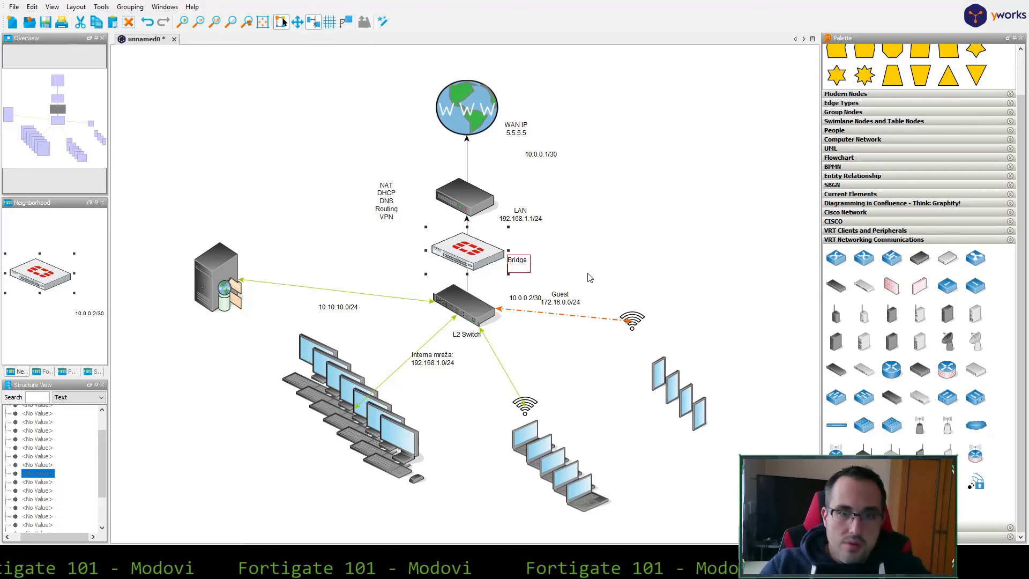
text(Port)
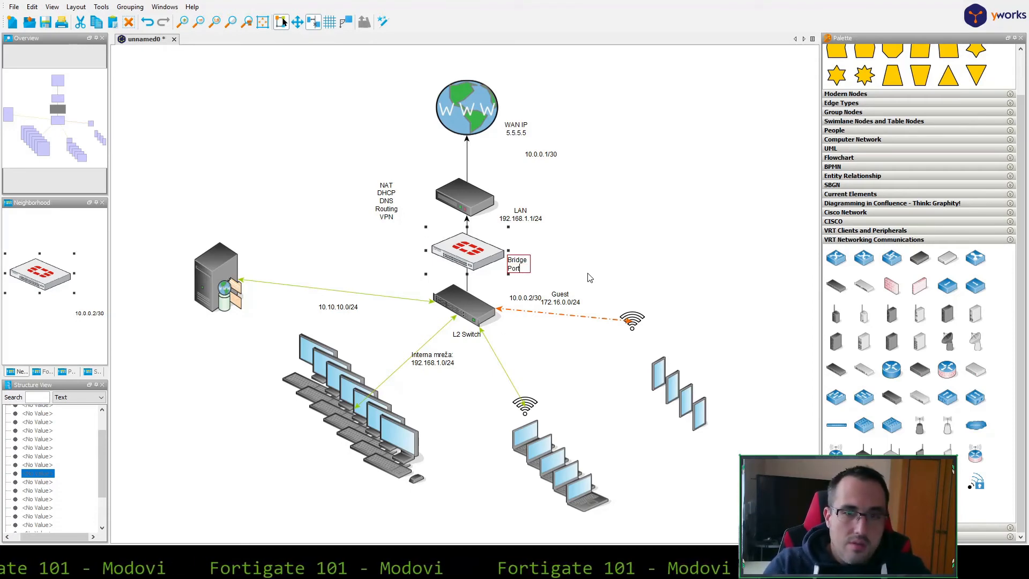
text(1)
key(Return)
text(Po)
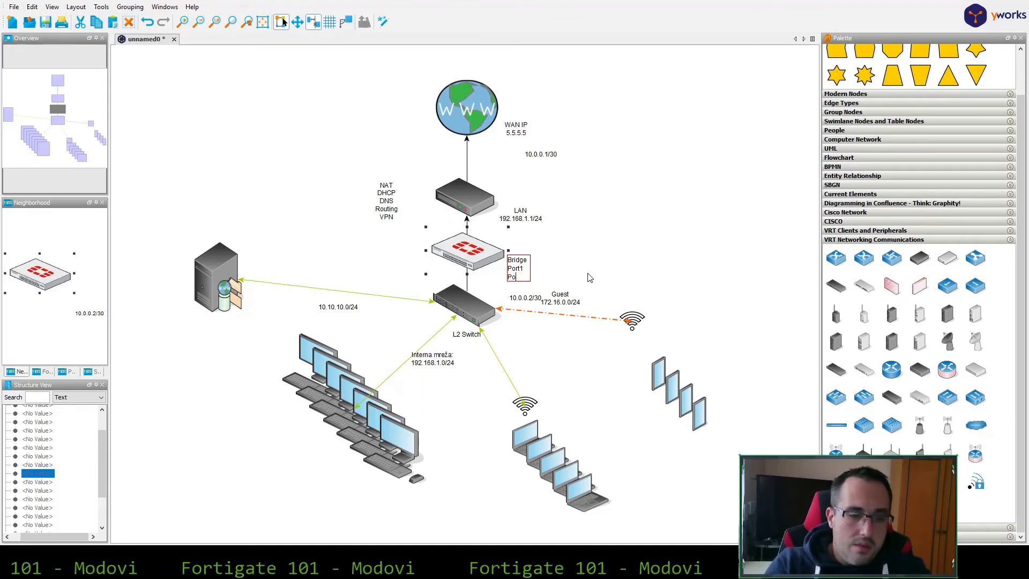
text(rt2)
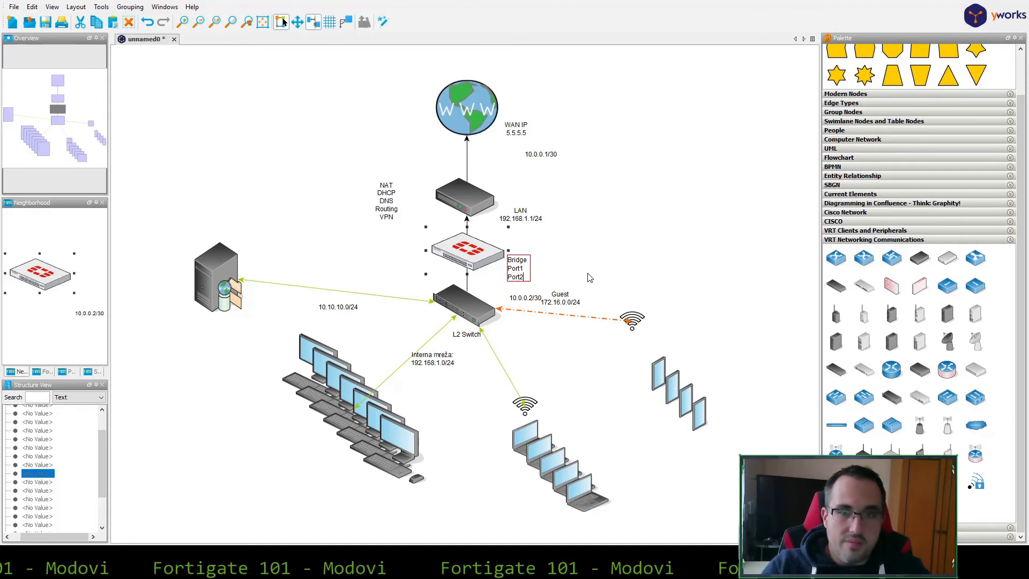
key(Return)
click(590, 238)
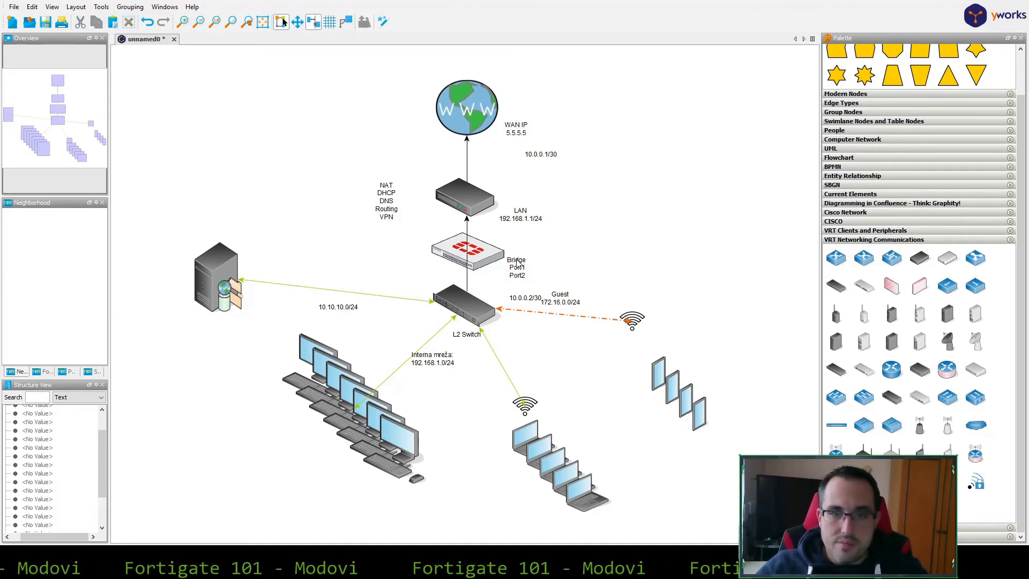
Move the Bridge, Port1 and Port2 label up so it sits directly beside the firewall
drag(517, 271, 534, 260)
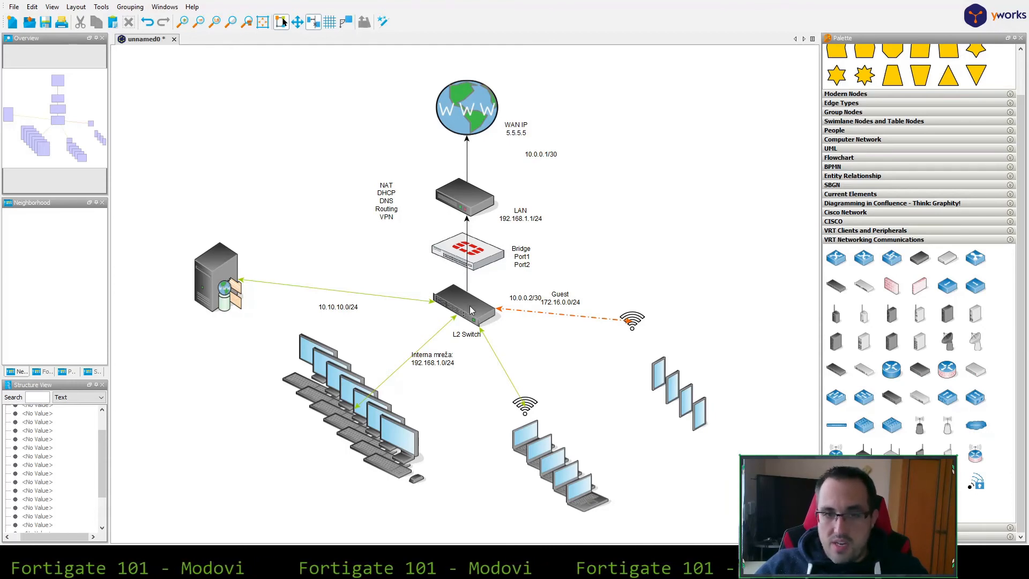
click(467, 248)
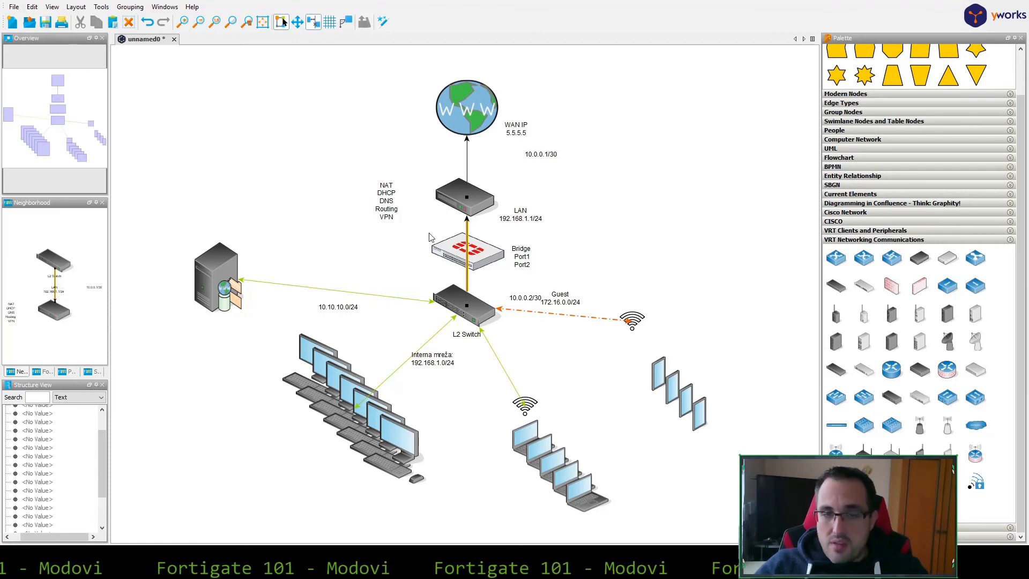
click(451, 250)
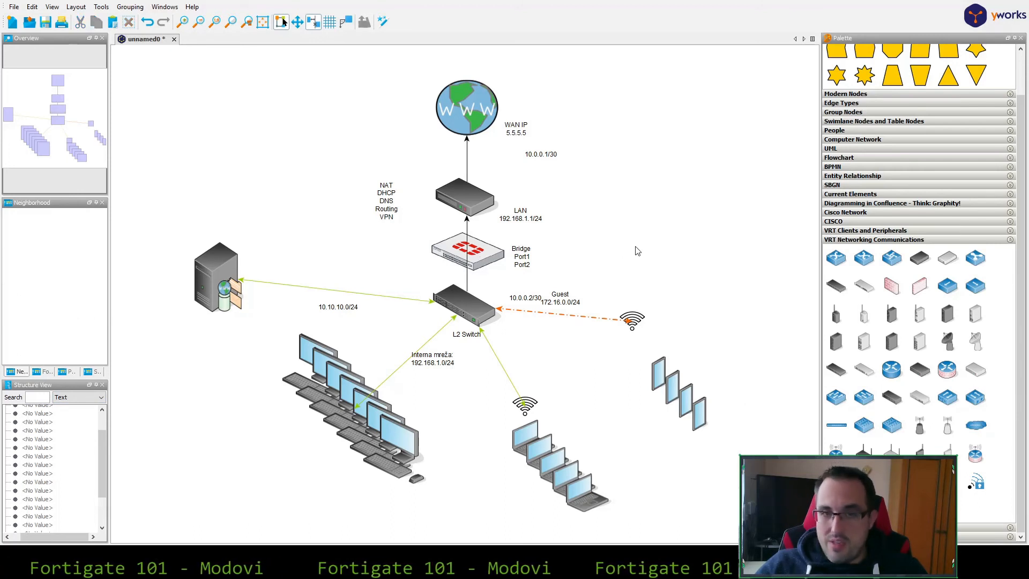
click(702, 244)
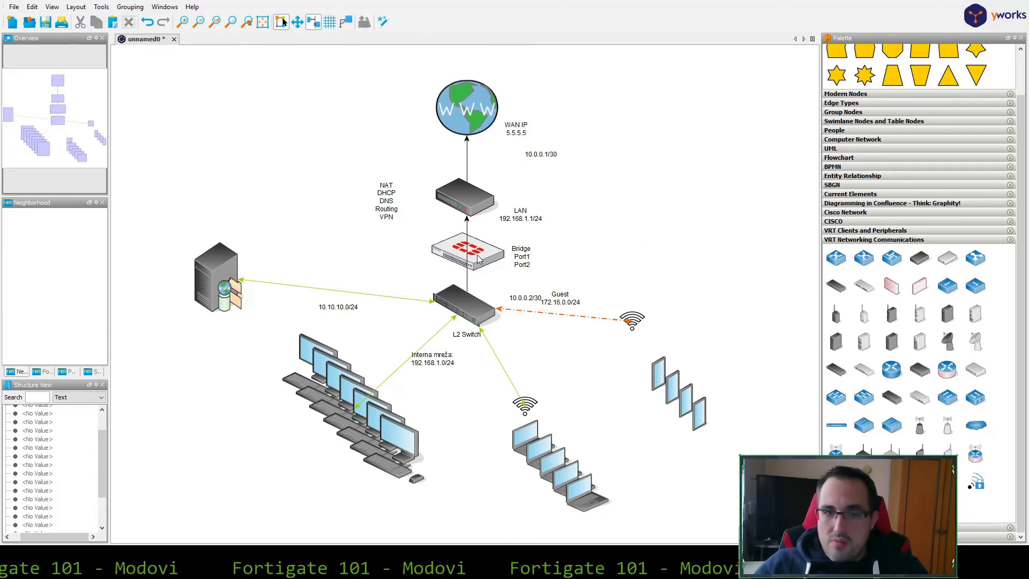
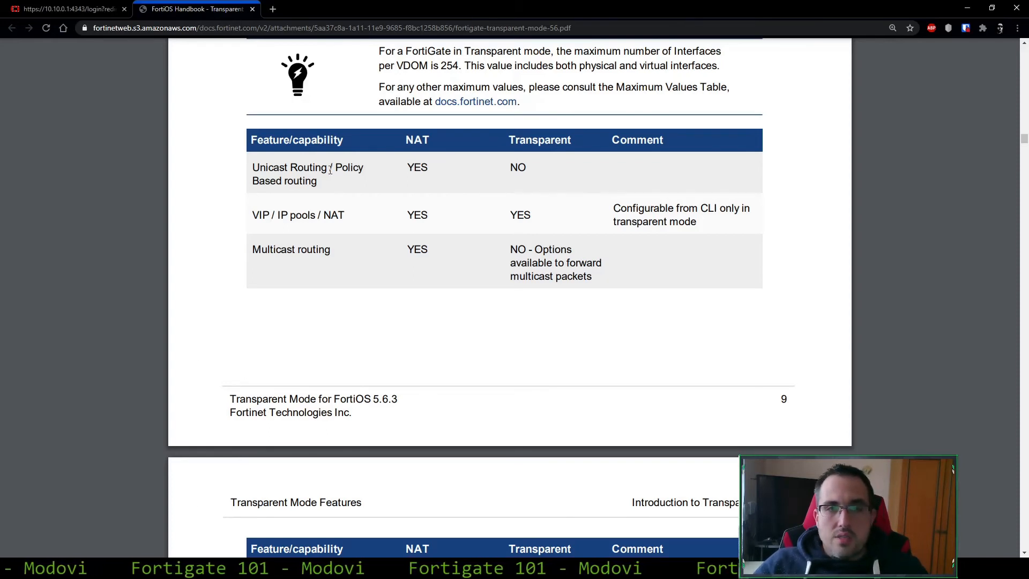
In the browser's FortiOS Transparent Mode handbook, compare NAT and Transparent support for unicast routing and VIP / IP pools / NAT, including the comment
drag(409, 165, 435, 165)
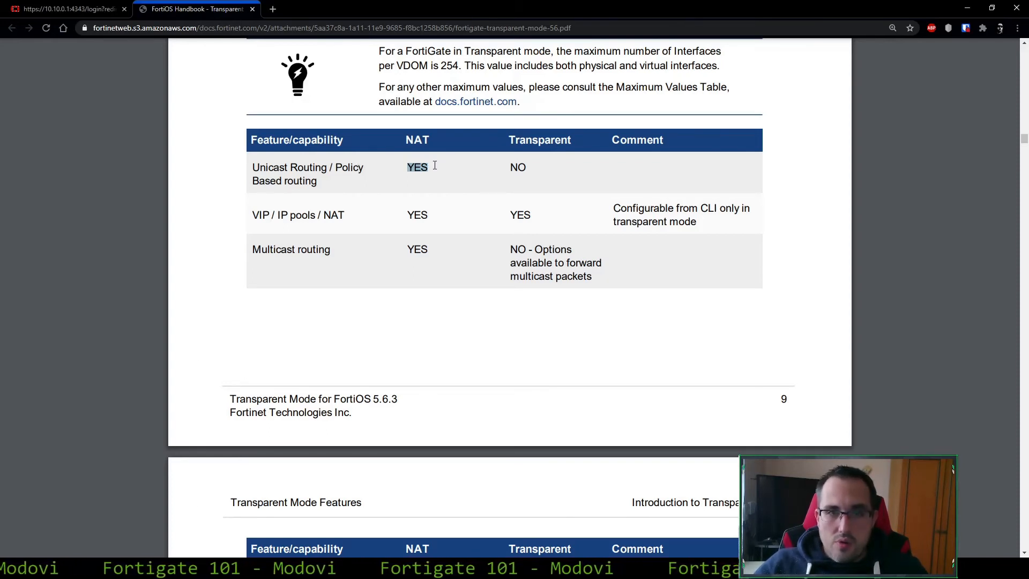
drag(507, 168, 528, 168)
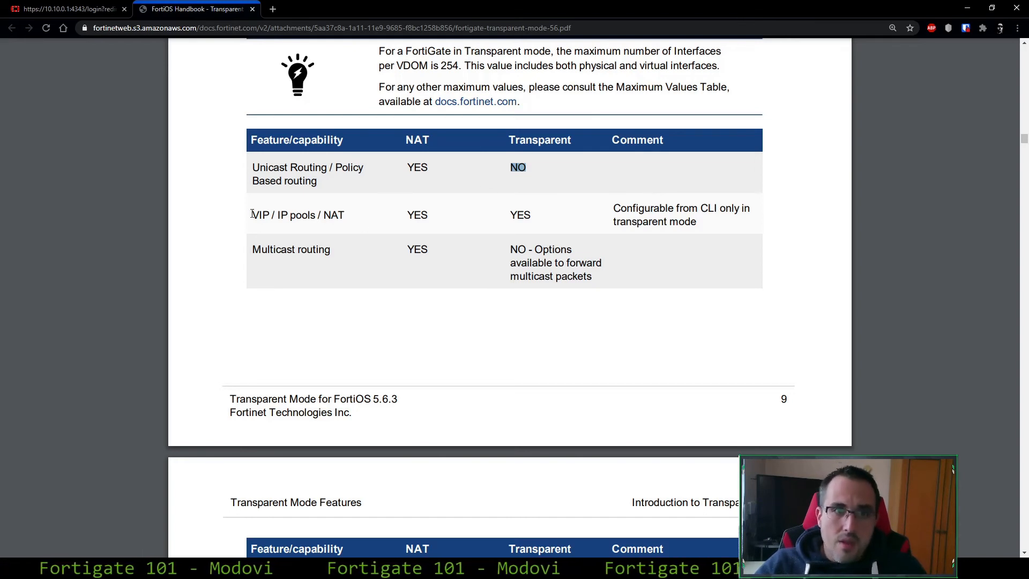
drag(249, 215, 347, 212)
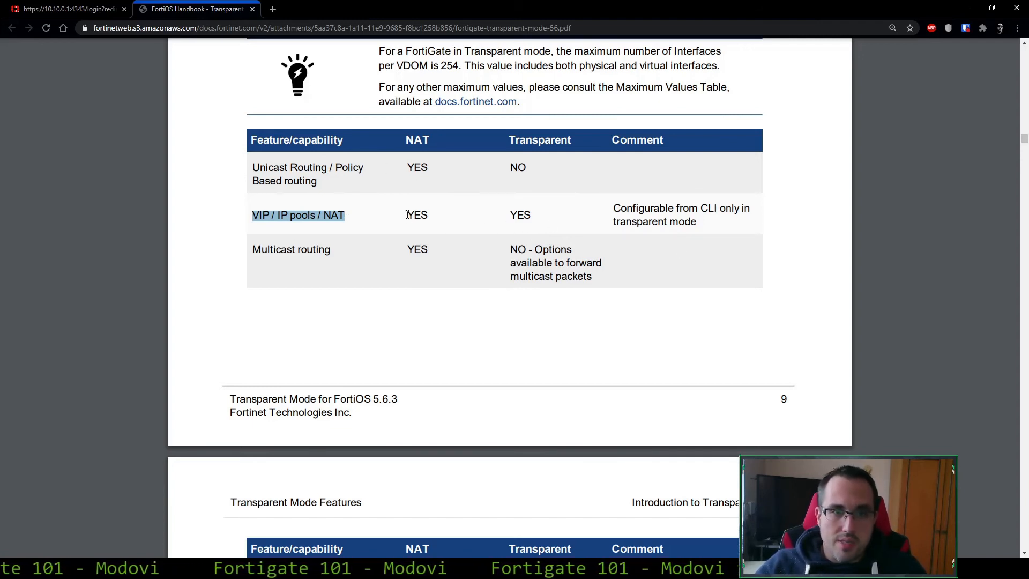
drag(407, 215, 432, 214)
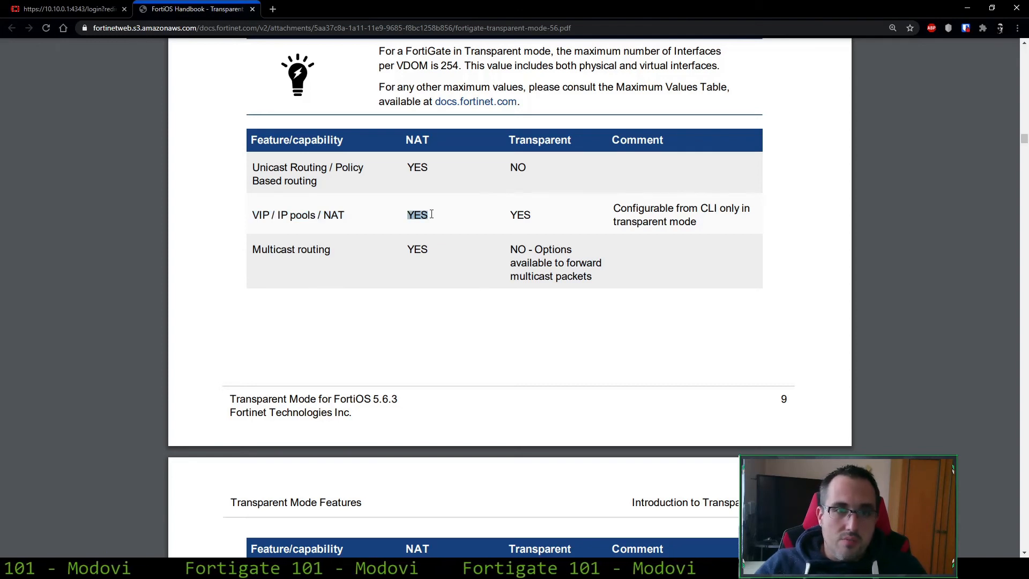
click(428, 212)
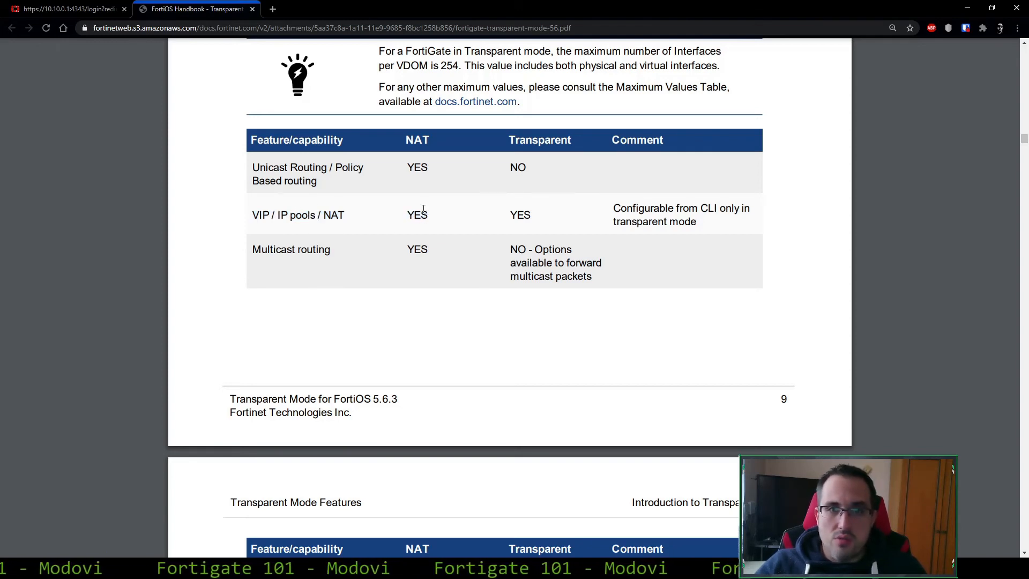
drag(506, 215, 542, 214)
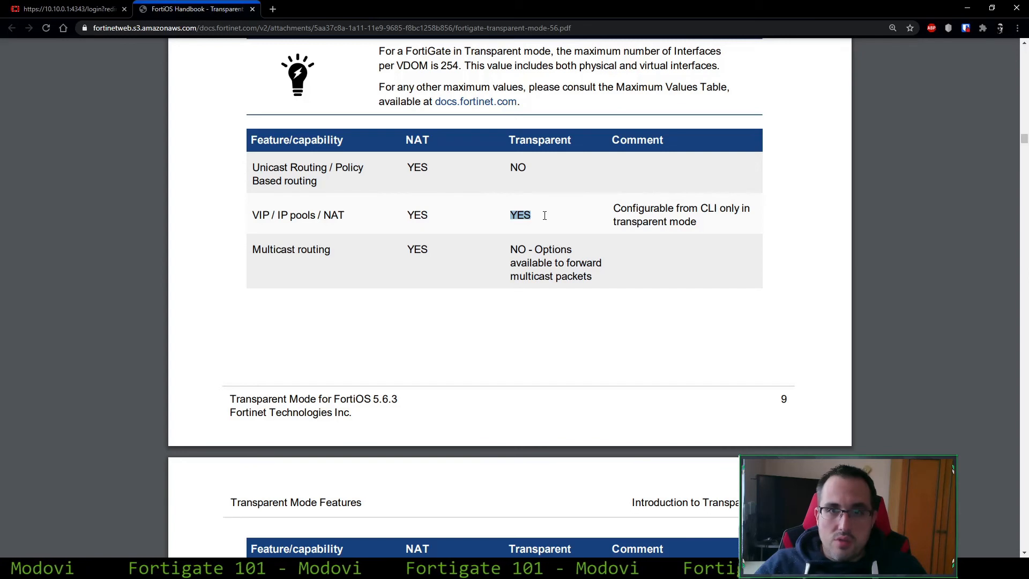
mouse_move(612, 209)
mouse_down()
mouse_move(702, 210)
mouse_move(768, 228)
mouse_move(755, 214)
mouse_move(755, 226)
mouse_move(614, 222)
mouse_up()
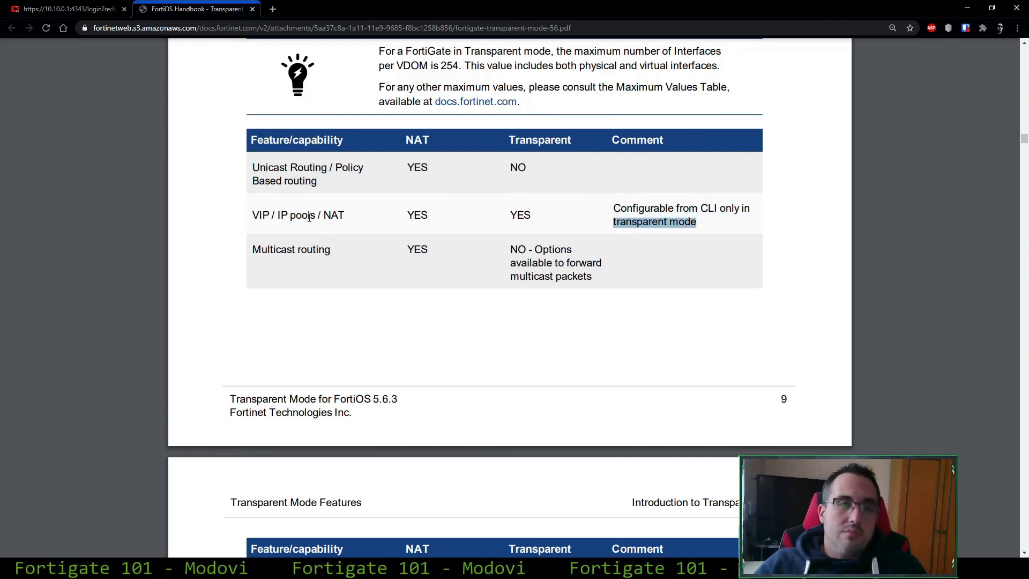
drag(325, 214, 347, 214)
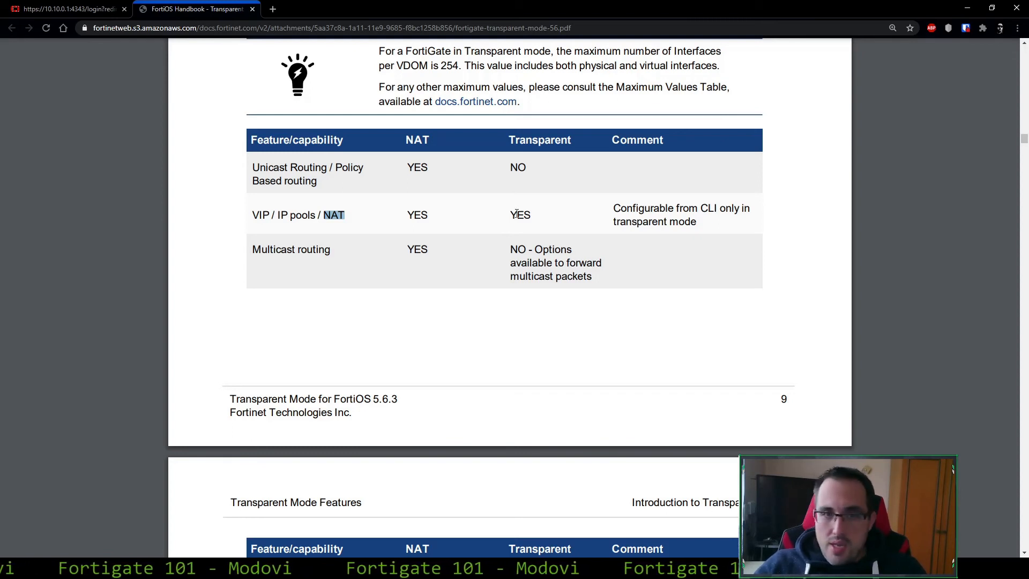
drag(508, 215, 551, 219)
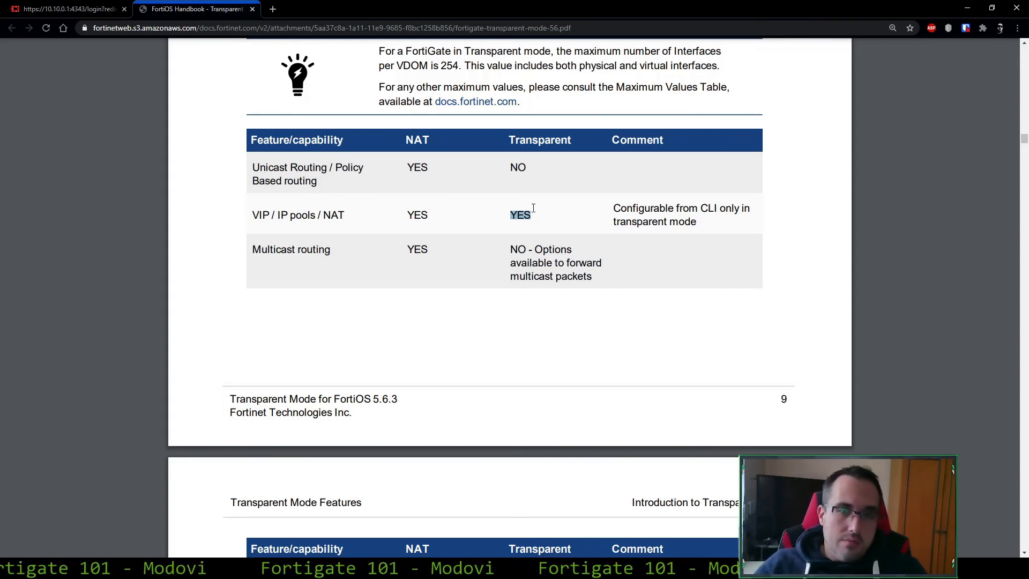
click(548, 219)
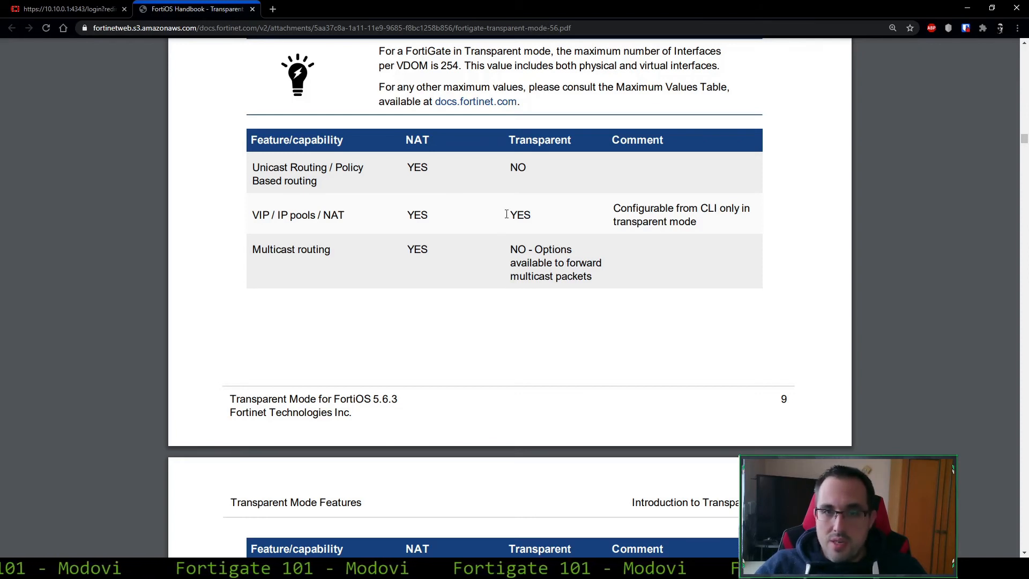
drag(506, 213, 531, 216)
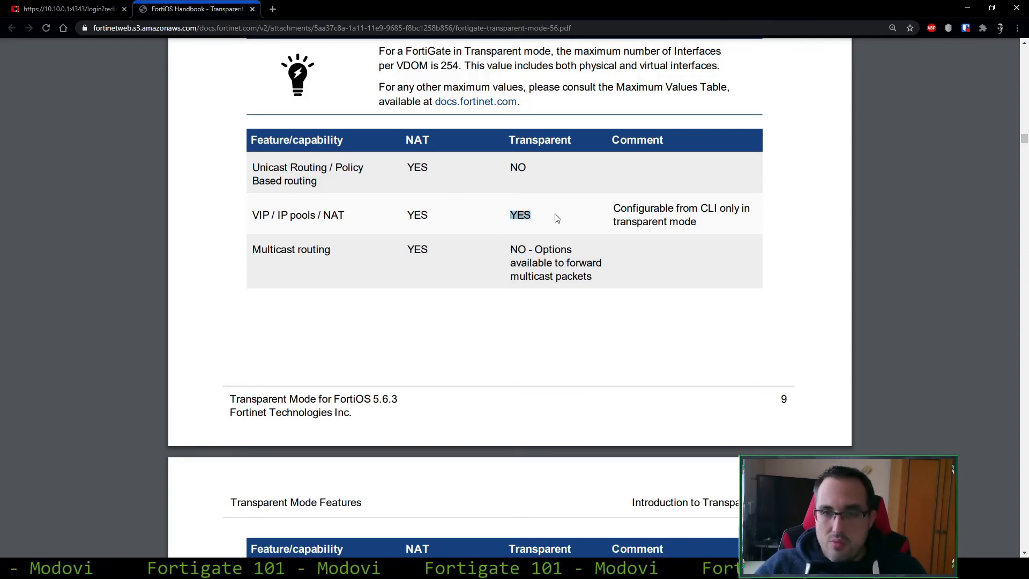
click(531, 213)
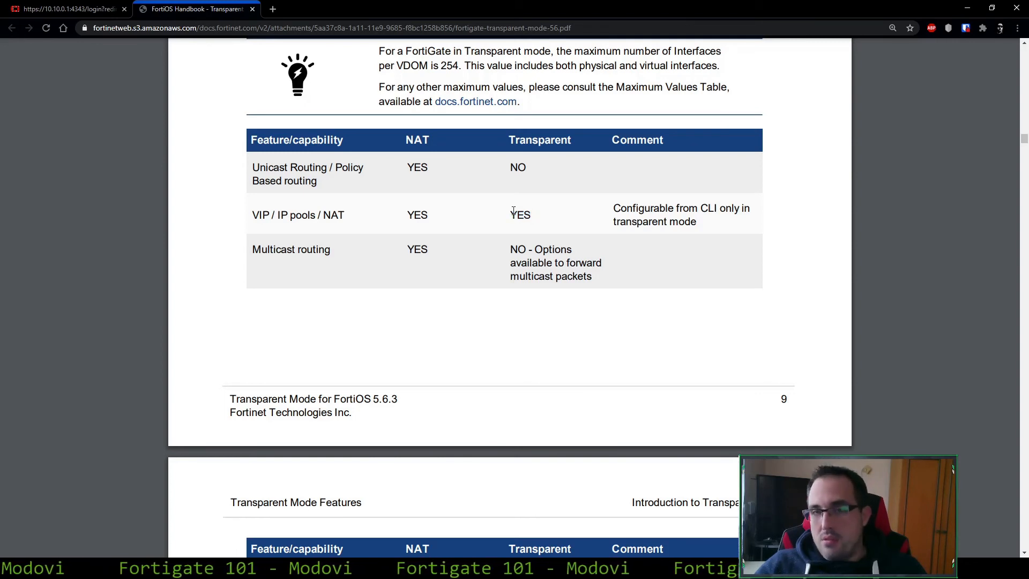
drag(511, 214, 531, 214)
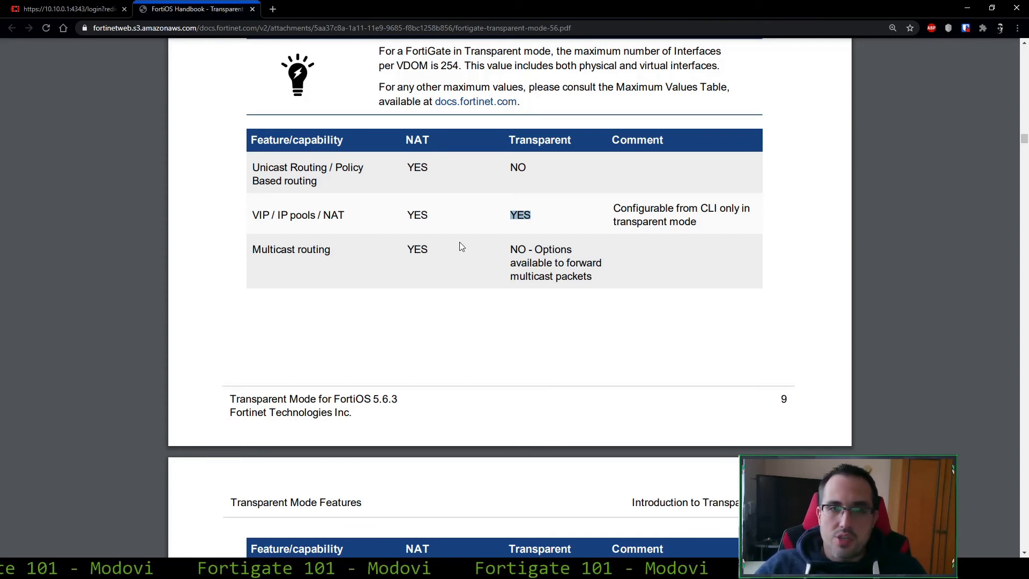
Compare NAT and Transparent mode support for multicast routing and L2 forwarding, and read the L2 forwarding comment
scroll(457, 242, down, 1)
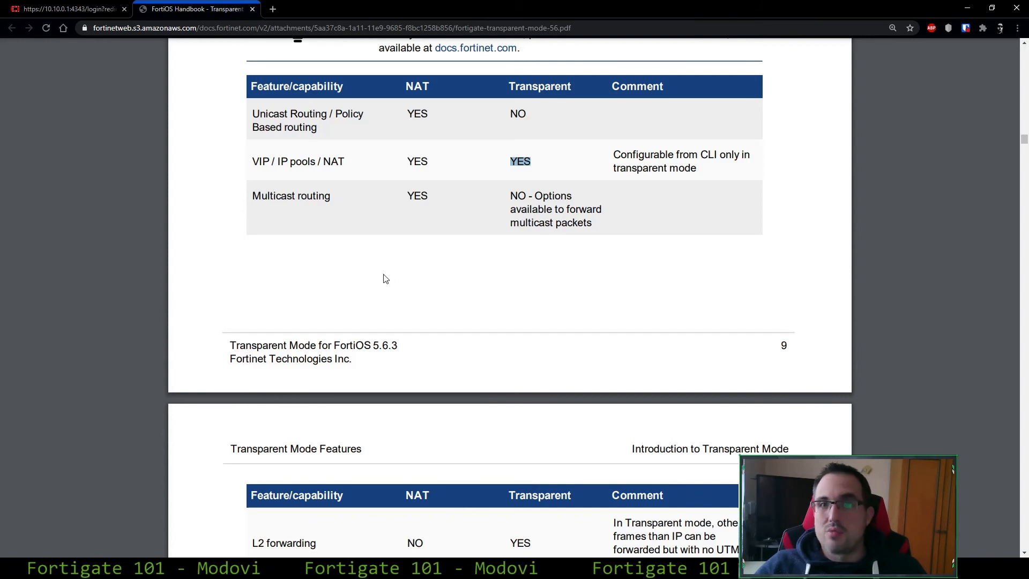
click(402, 249)
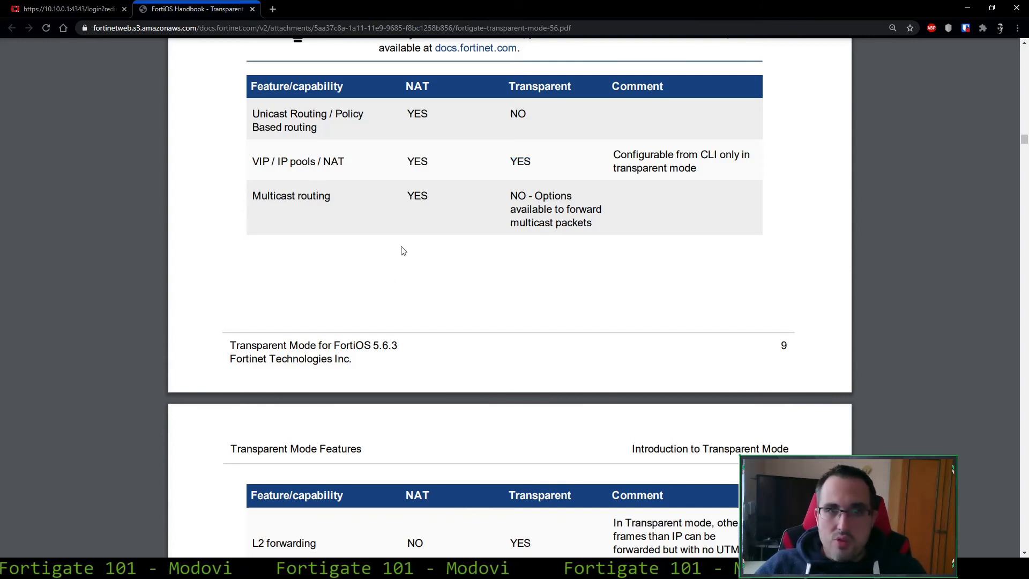
double_click(438, 192)
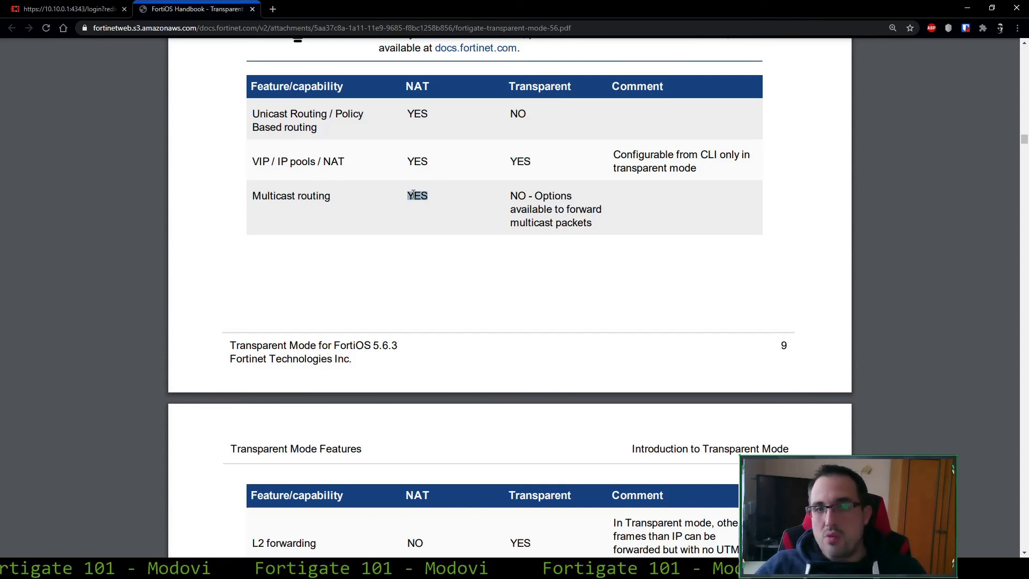
double_click(537, 198)
scroll(102, 316, down, 7)
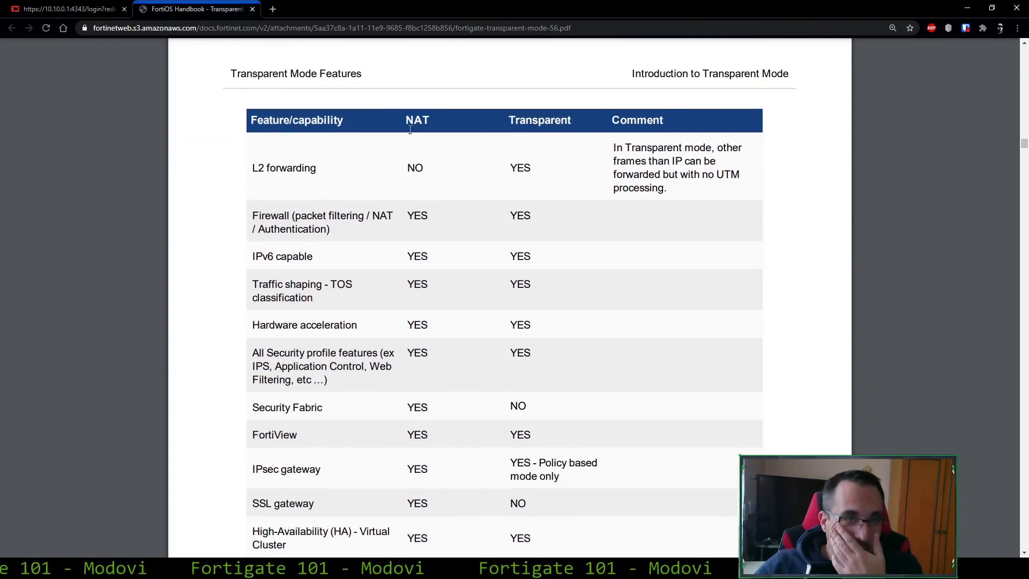
triple_click(520, 168)
click(537, 169)
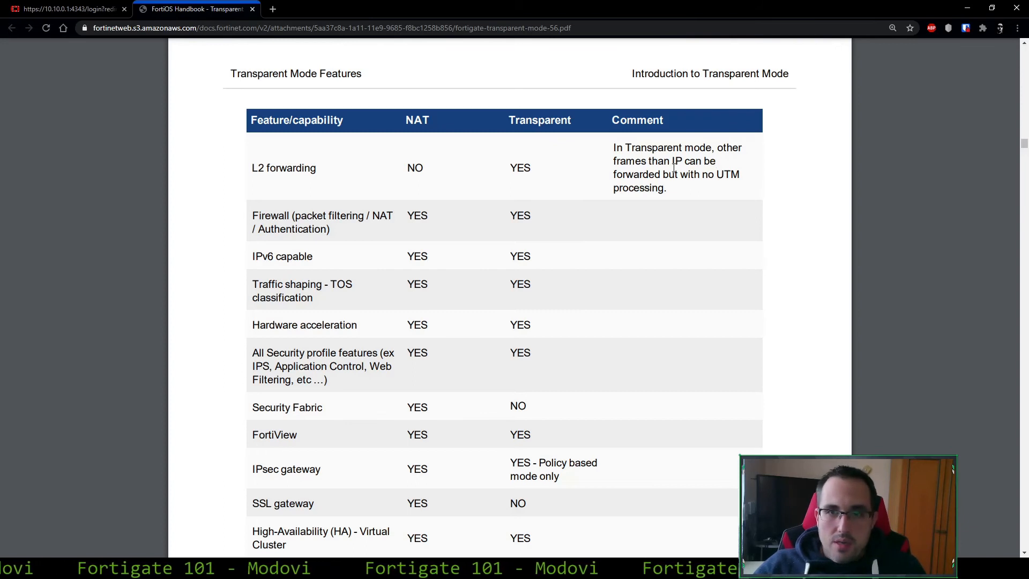
triple_click(730, 175)
triple_click(664, 189)
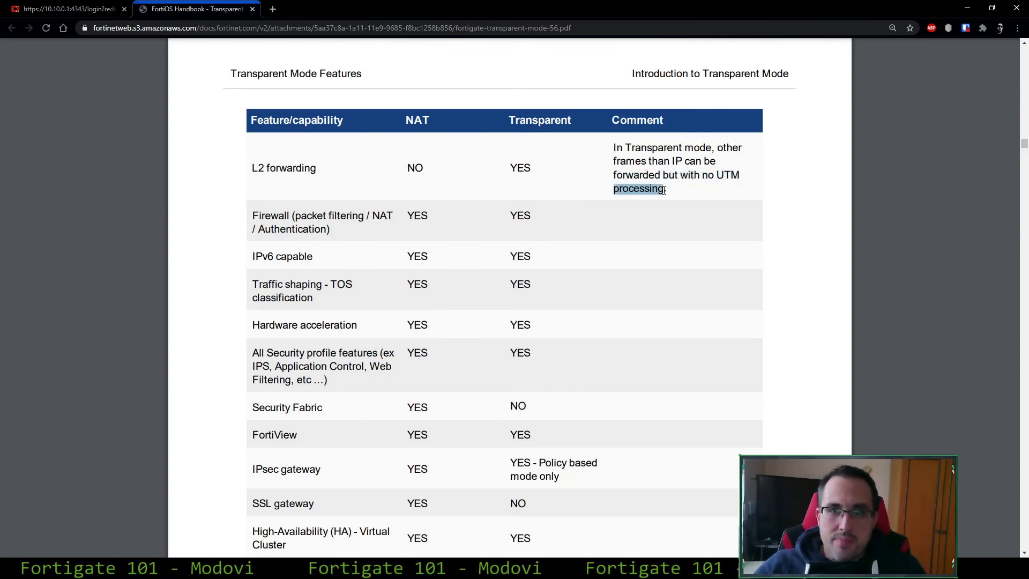
Examine the feature table's firewall (packet filtering / NAT / Authentication) and IPv6 capable rows for both modes
scroll(101, 247, down, 1)
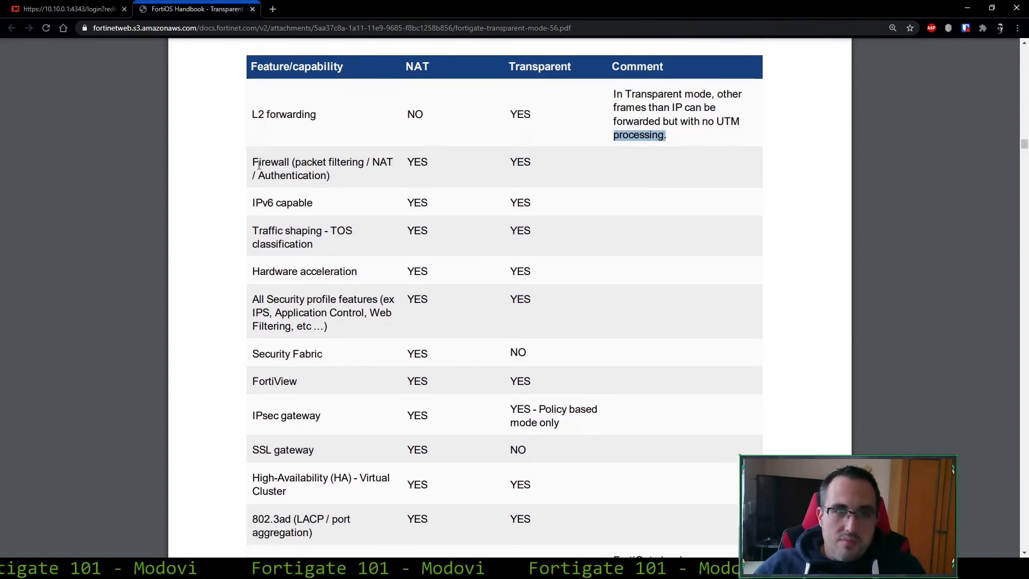
double_click(275, 178)
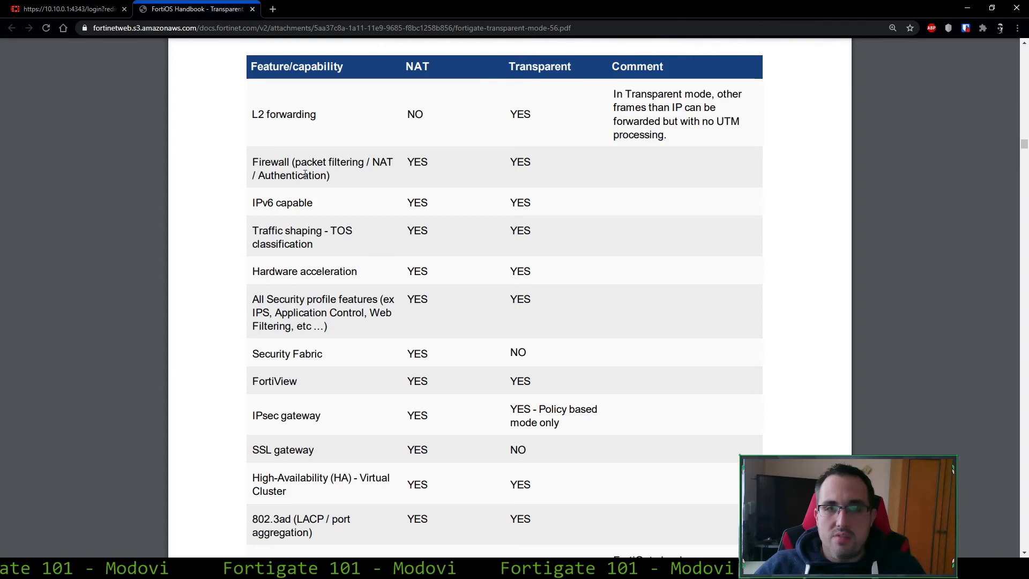
triple_click(332, 162)
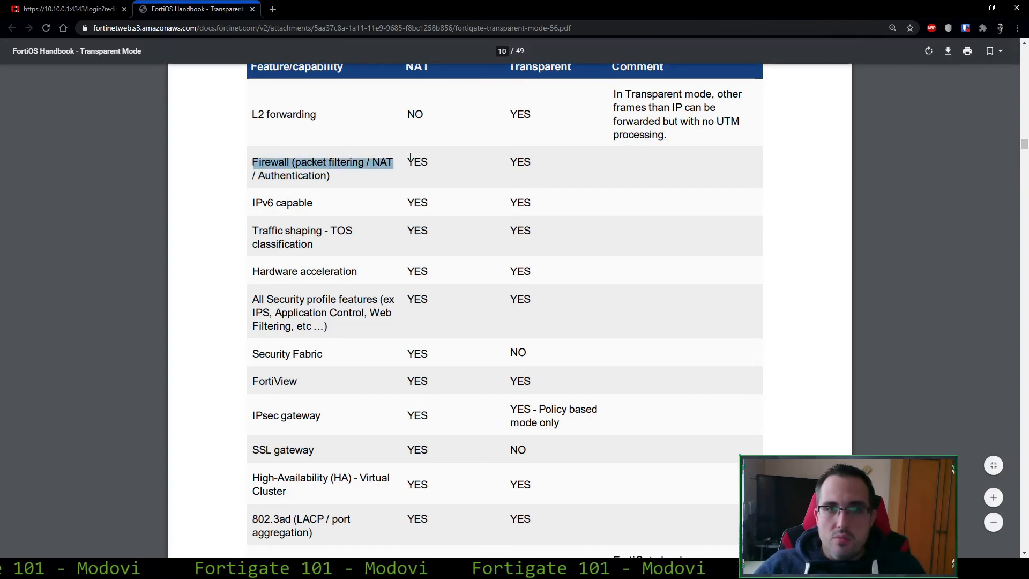
drag(409, 162, 529, 166)
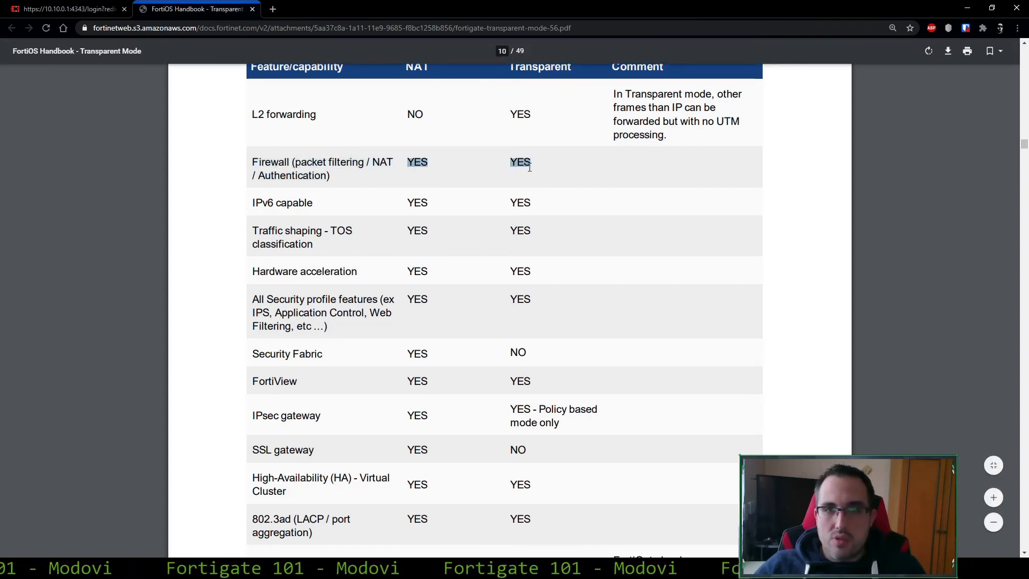
click(530, 172)
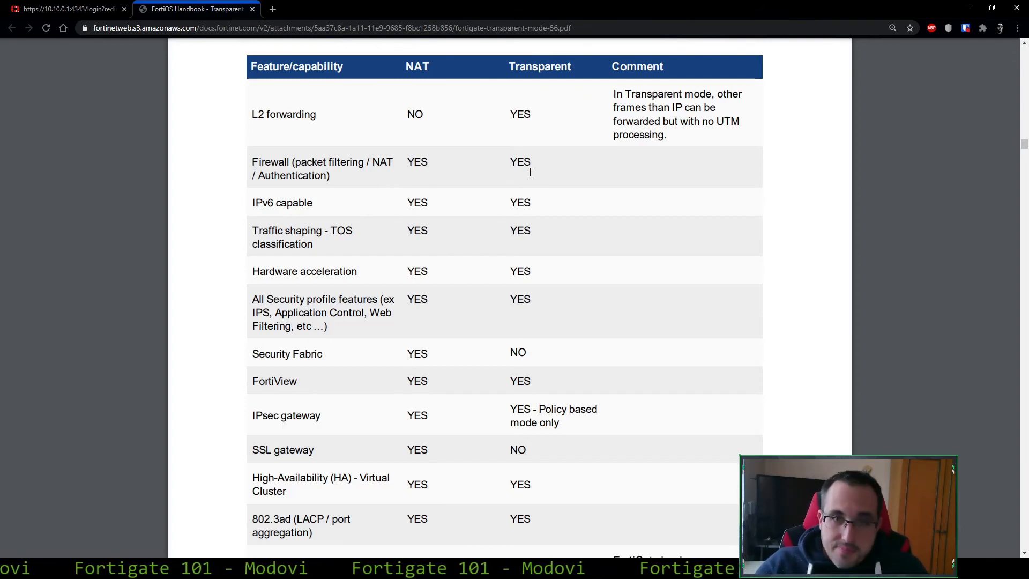
double_click(263, 203)
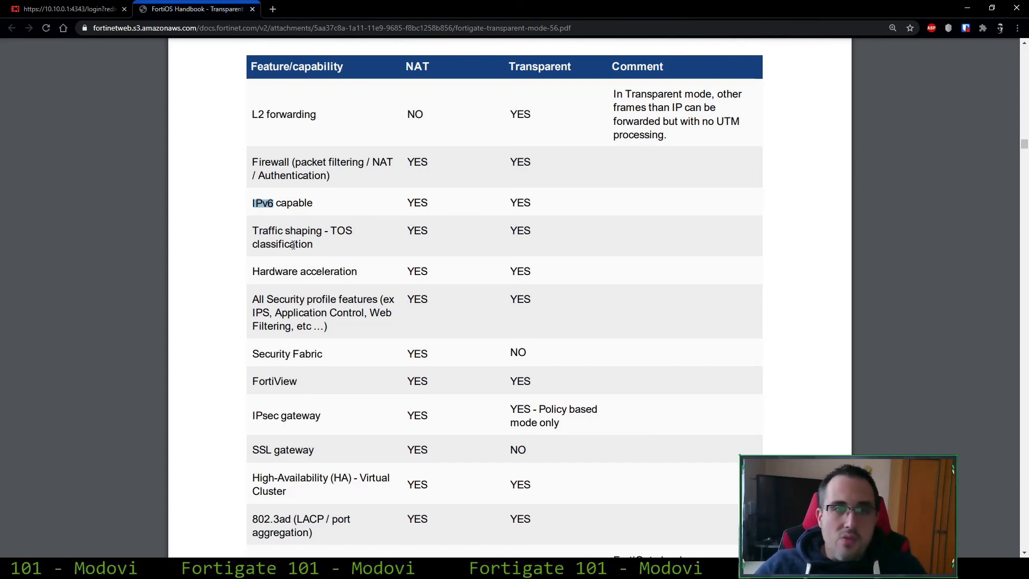
Check Security Fabric support in NAT and Transparent modes and highlight the feature's name in the table
scroll(526, 224, down, 1)
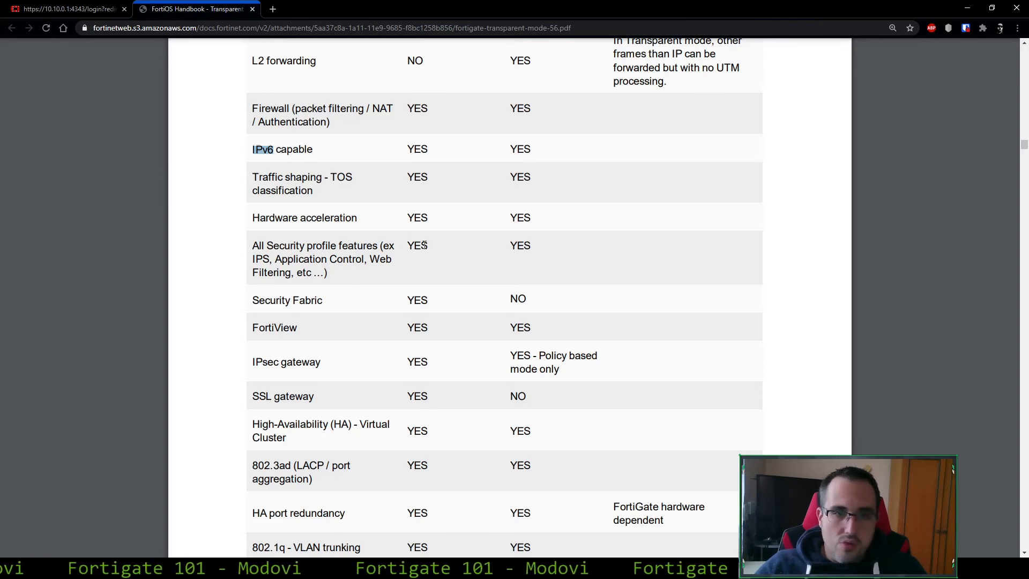
double_click(419, 299)
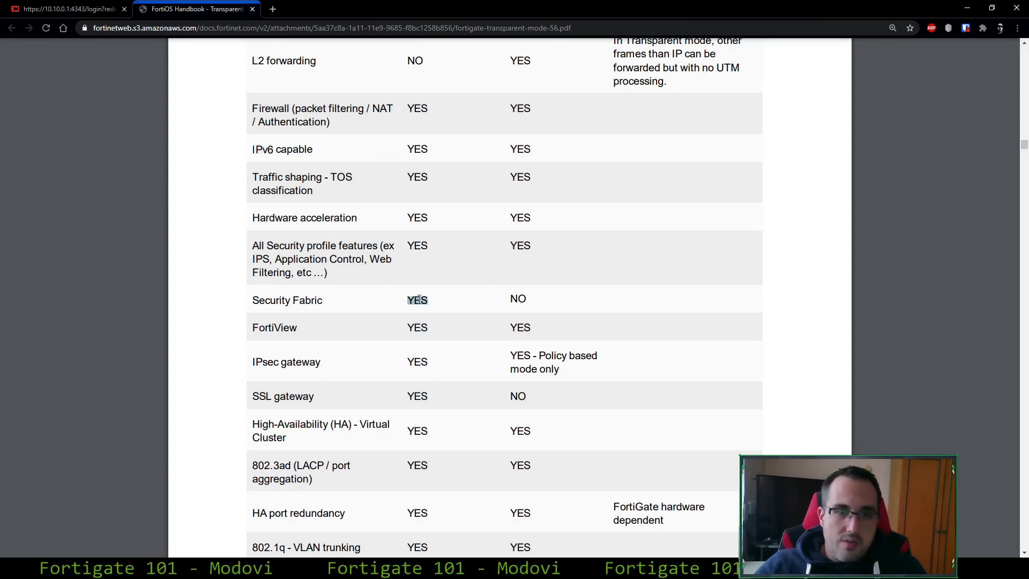
click(522, 298)
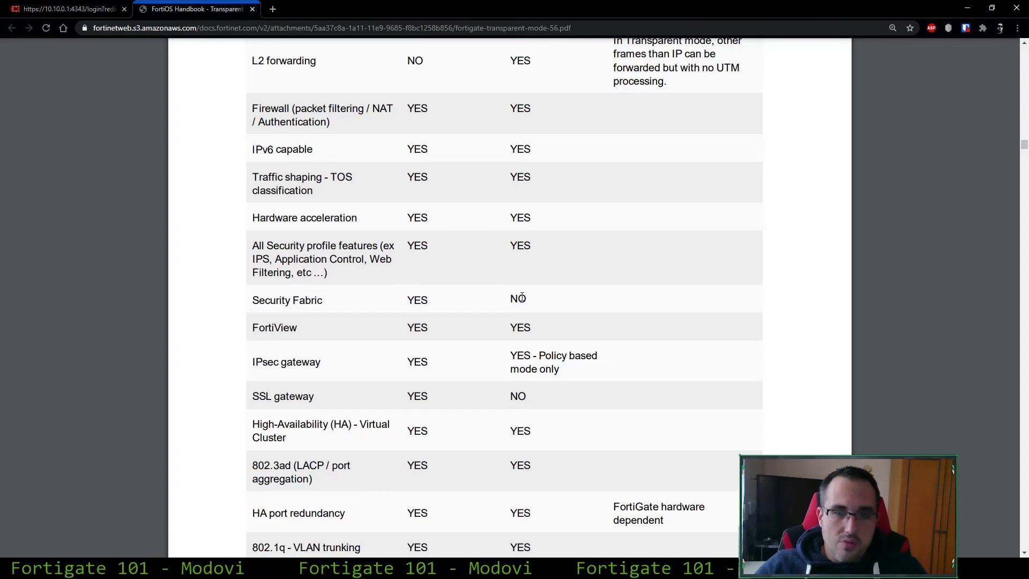
triple_click(523, 299)
click(522, 299)
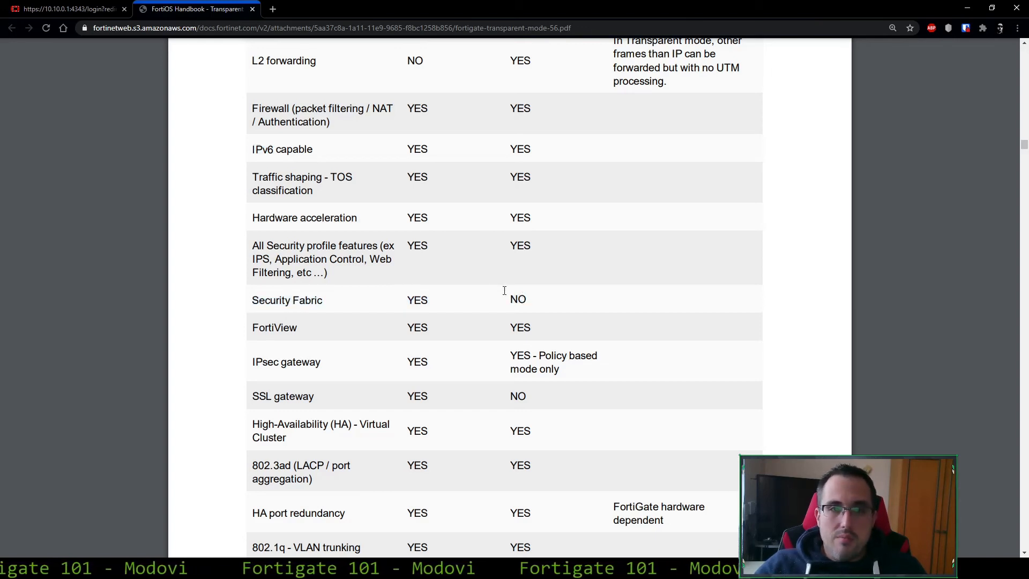
double_click(290, 304)
drag(324, 302, 255, 301)
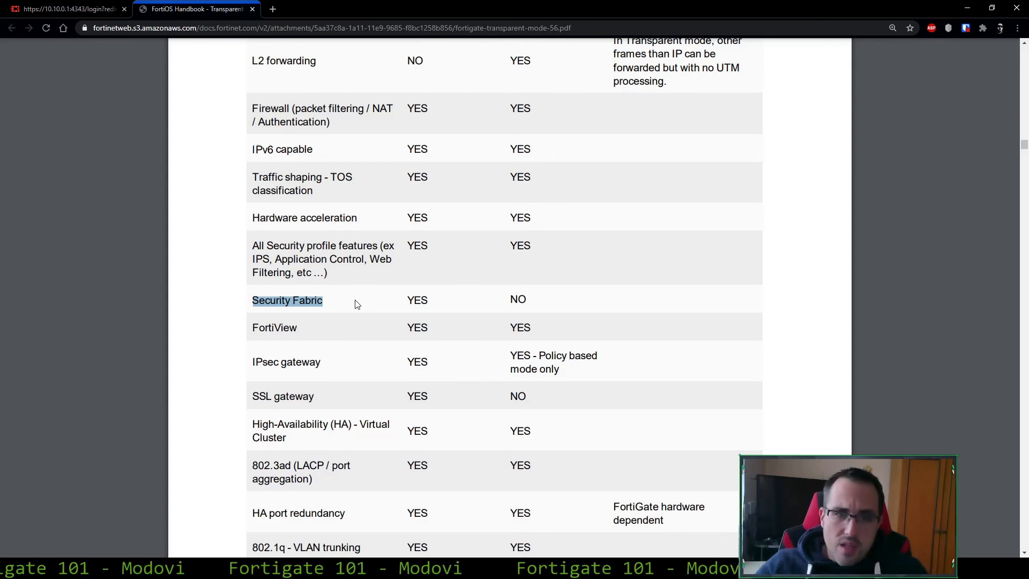
Highlight the Transparent mode value for Security Fabric, and compare IPsec gateway support in NAT and Transparent modes
double_click(525, 299)
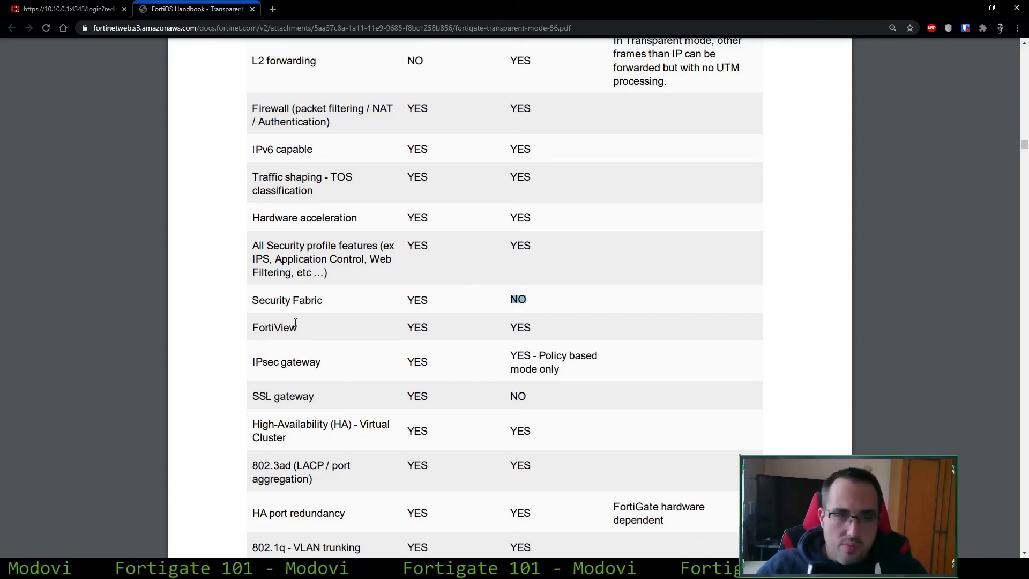
scroll(295, 323, down, 3)
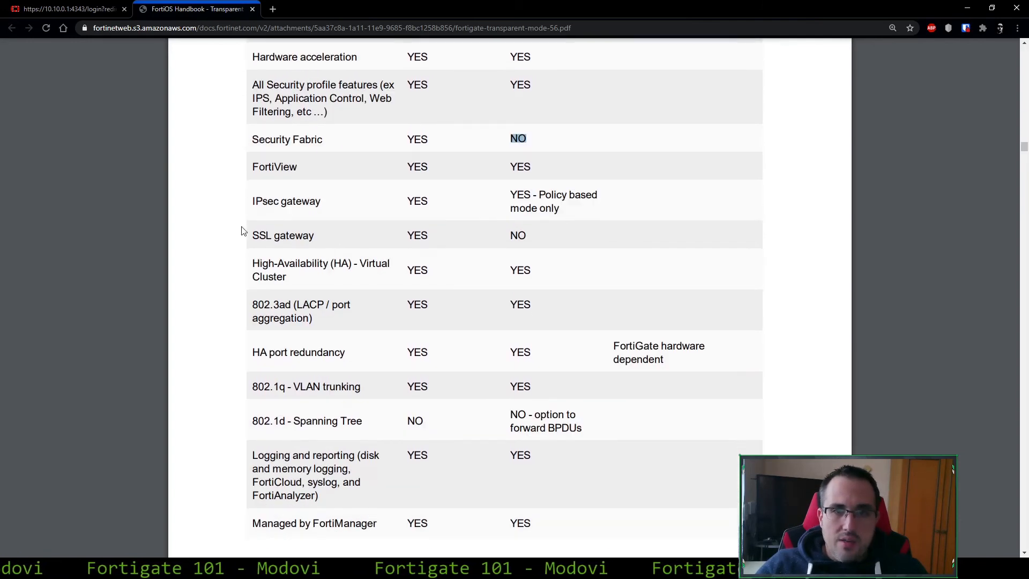
triple_click(315, 201)
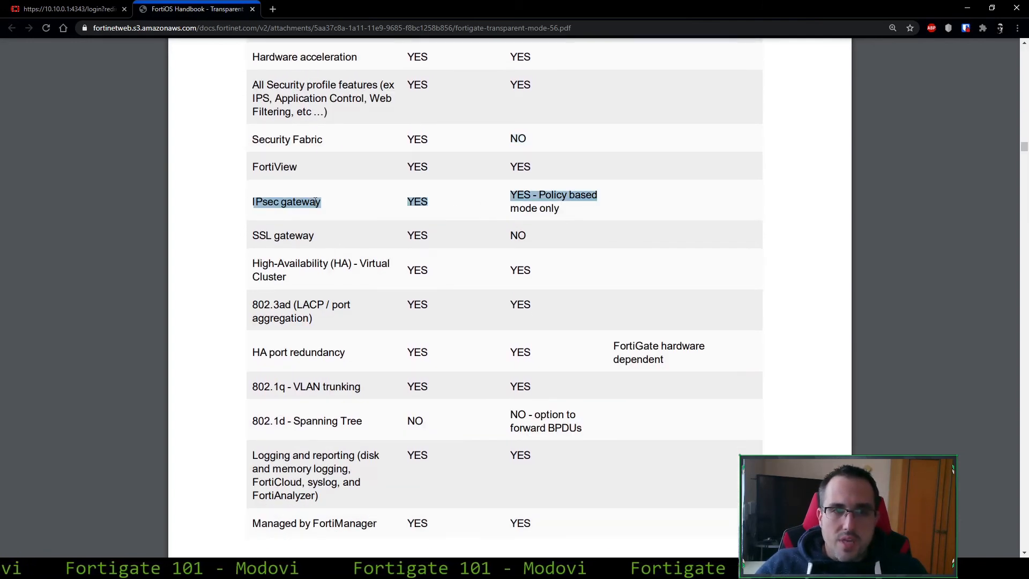
click(389, 216)
double_click(421, 202)
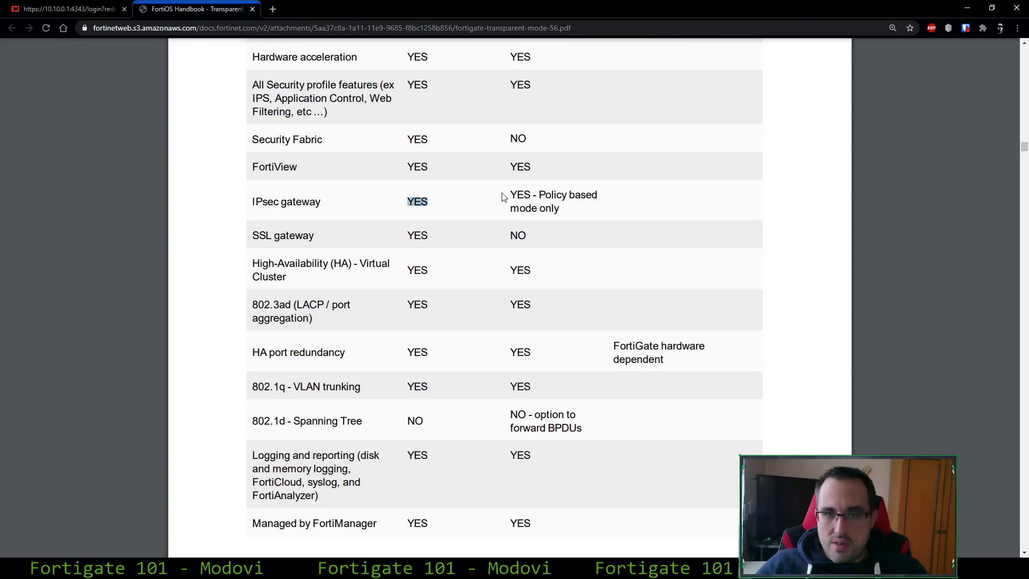
click(504, 197)
triple_click(544, 197)
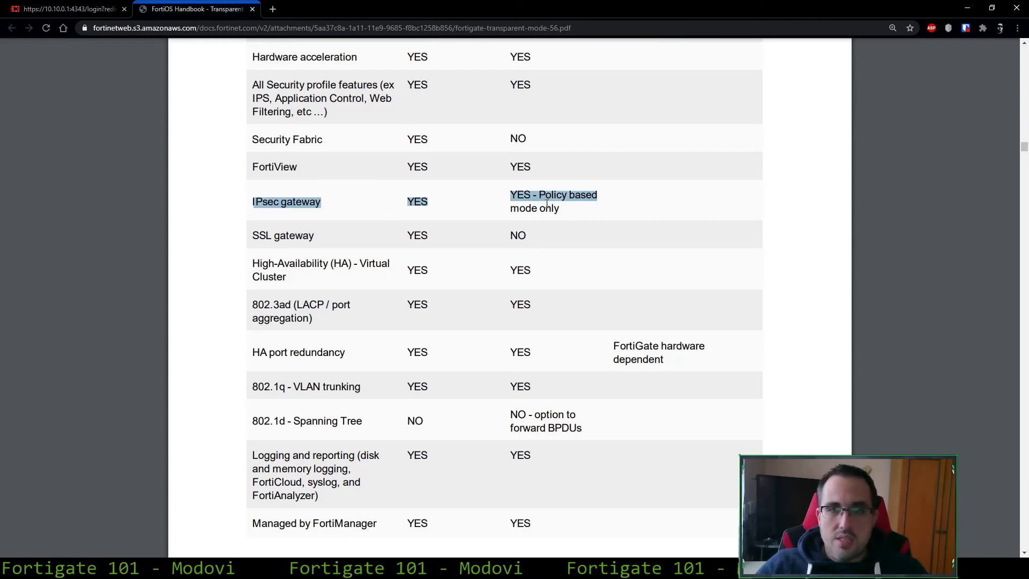
Compare SSL gateway support in NAT and Transparent modes and highlight the Transparent mode value
scroll(257, 191, down, 1)
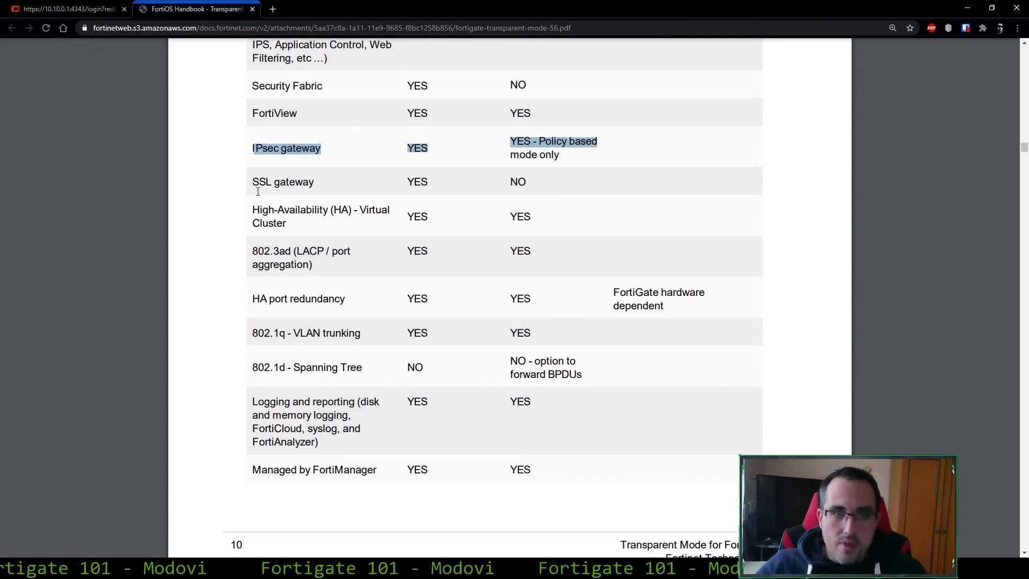
click(416, 183)
double_click(518, 180)
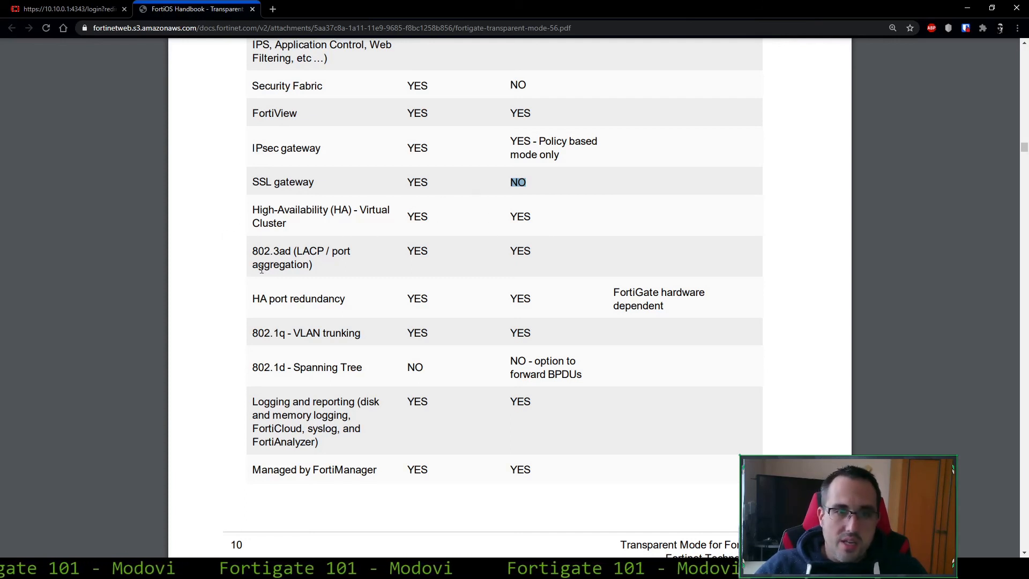
Examine the 802.3ad (LACP / port aggregation) and HA port redundancy rows, including the redundancy comment
drag(252, 251, 370, 256)
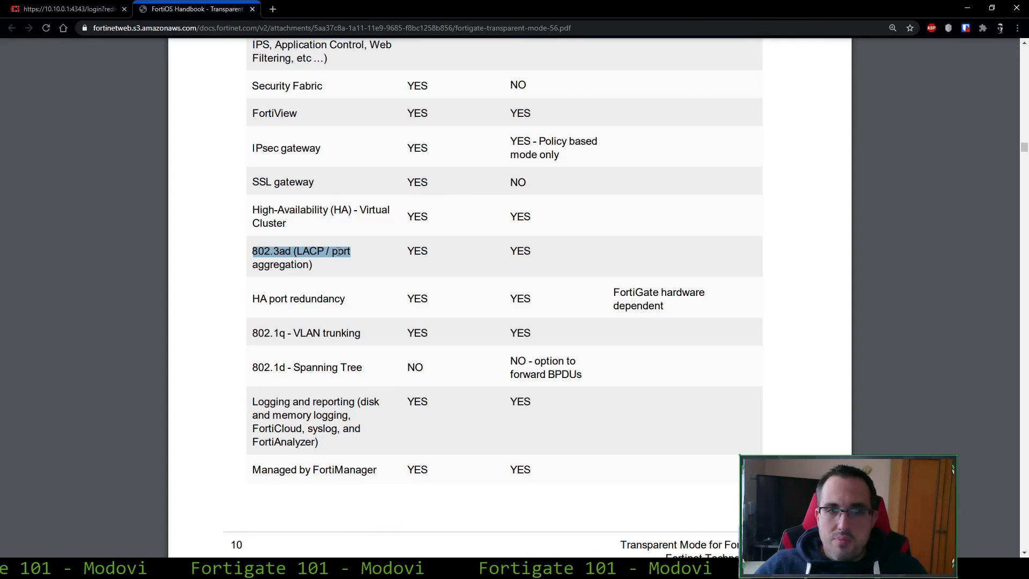
double_click(319, 300)
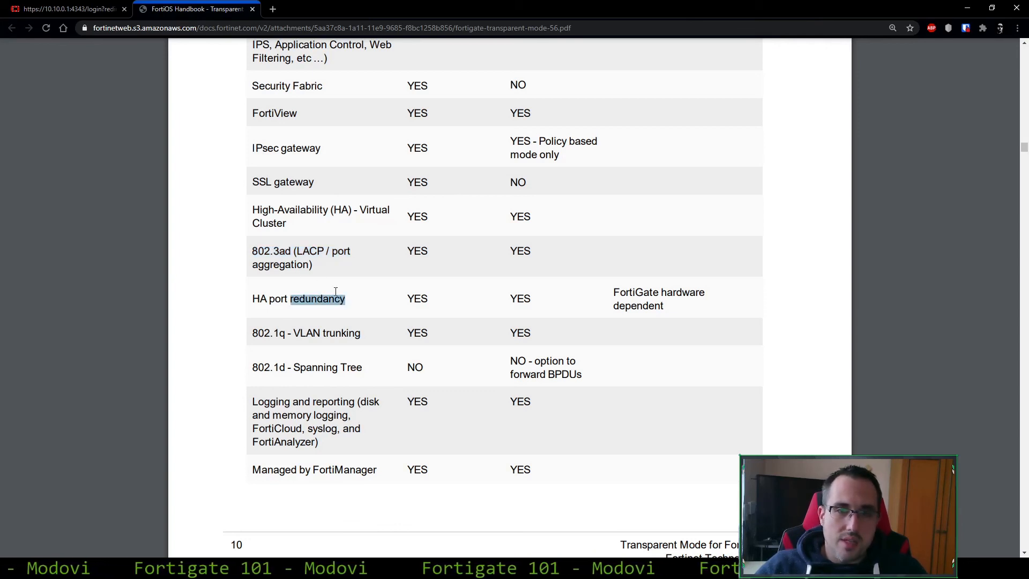
shift+click(677, 290)
double_click(651, 307)
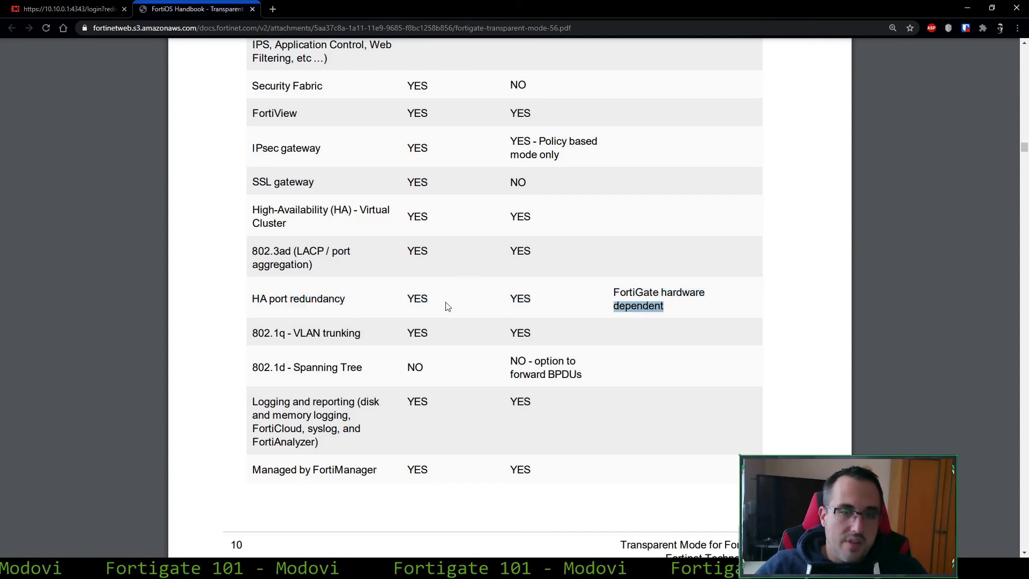
Review the 802.1q - VLAN trunking and 802.1d - Spanning Tree rows for both modes
triple_click(338, 333)
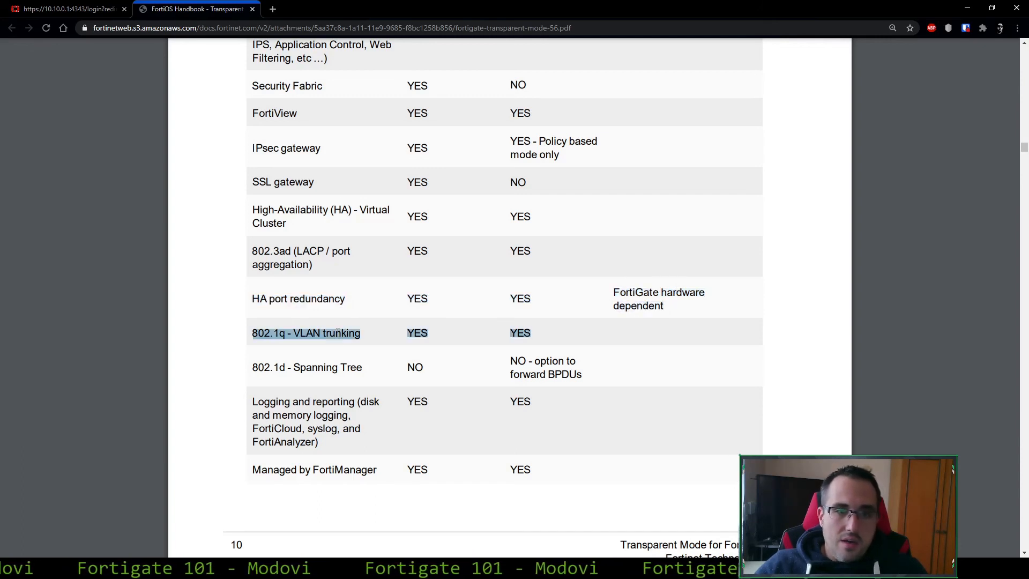
double_click(325, 374)
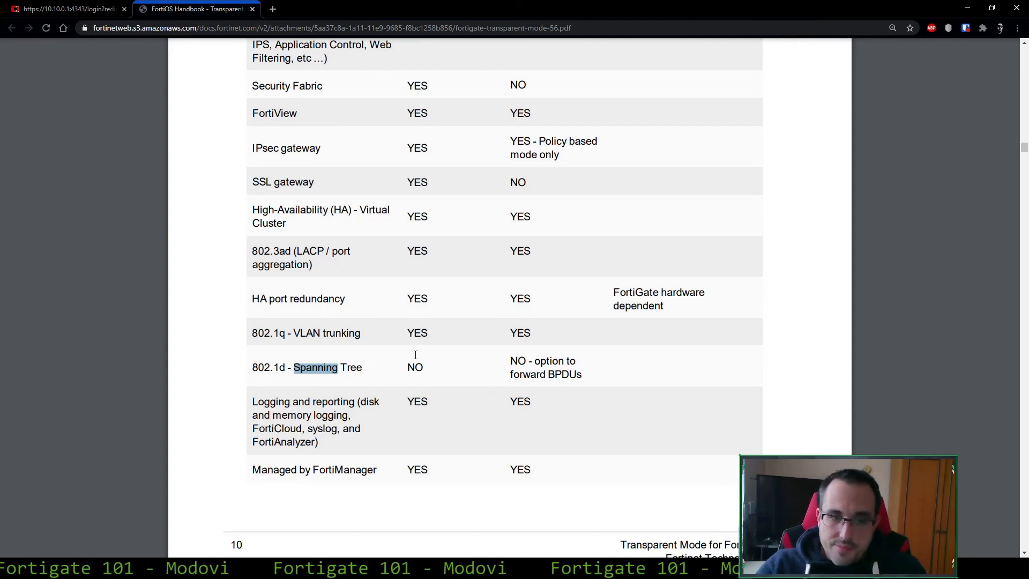
click(449, 404)
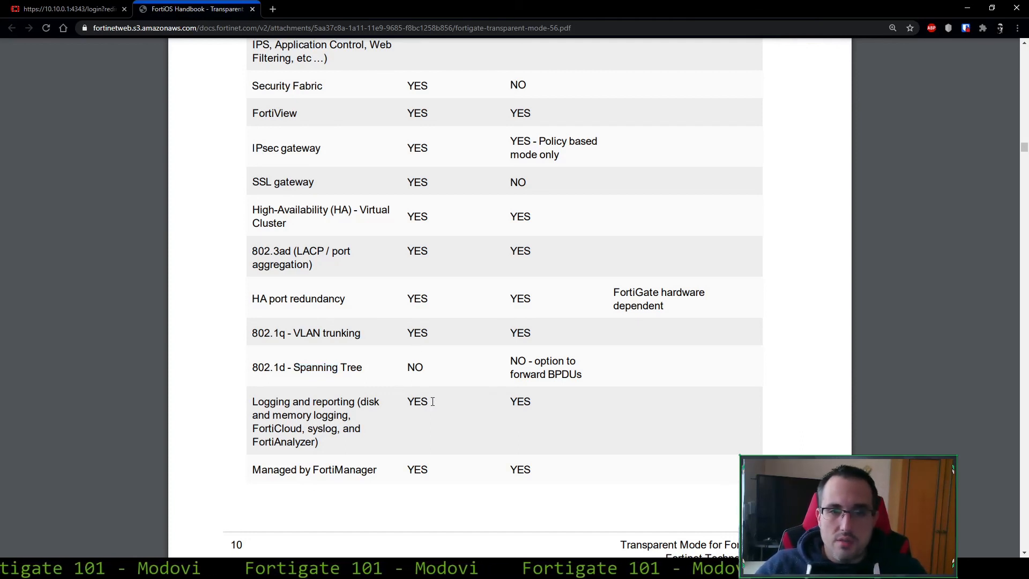
Check the Managed by FortiManager row and look ahead to the Transparent Mode Installation section
scroll(386, 446, down, 1)
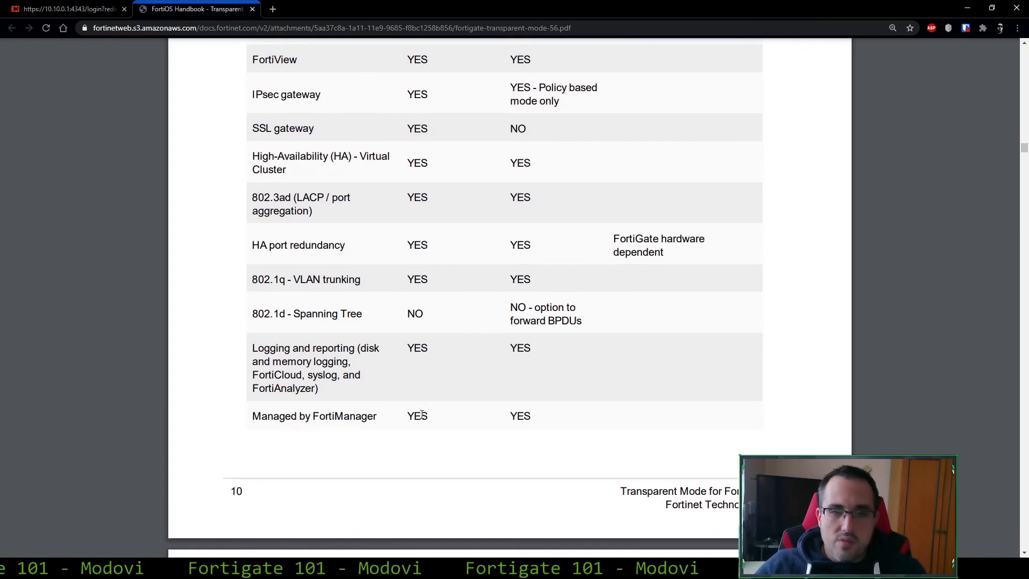
double_click(422, 414)
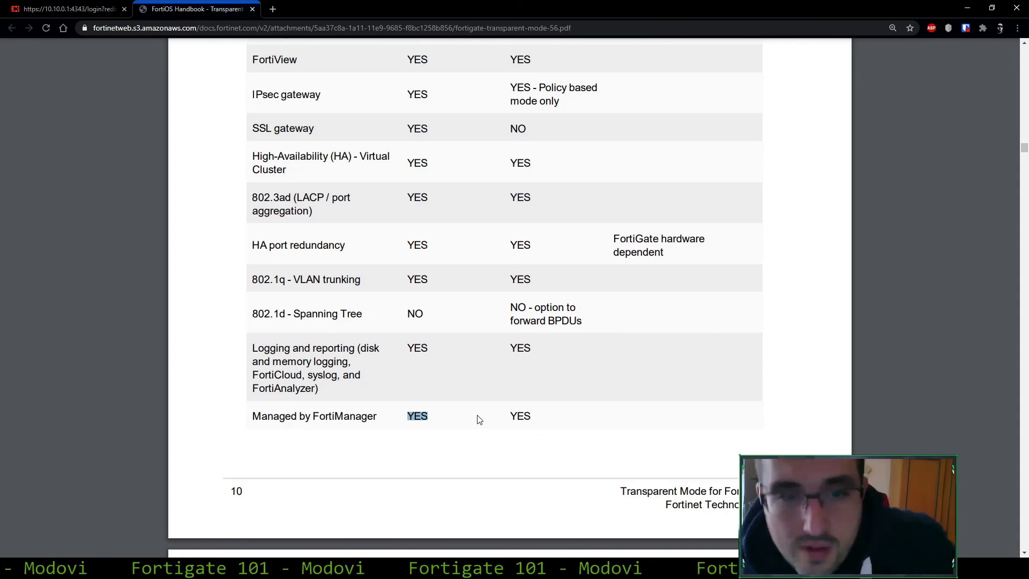
scroll(462, 394, down, 2)
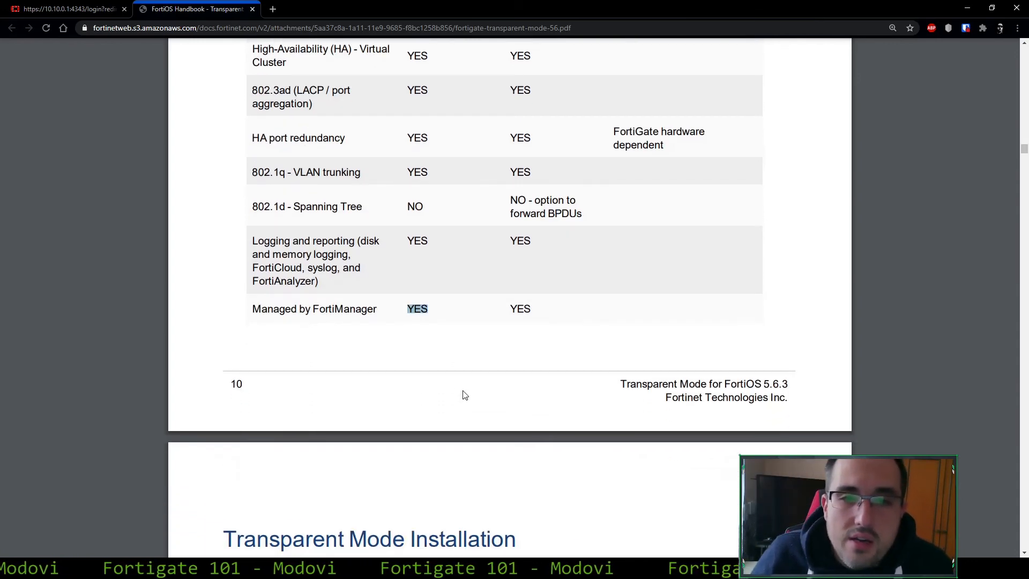
scroll(477, 314, down, 4)
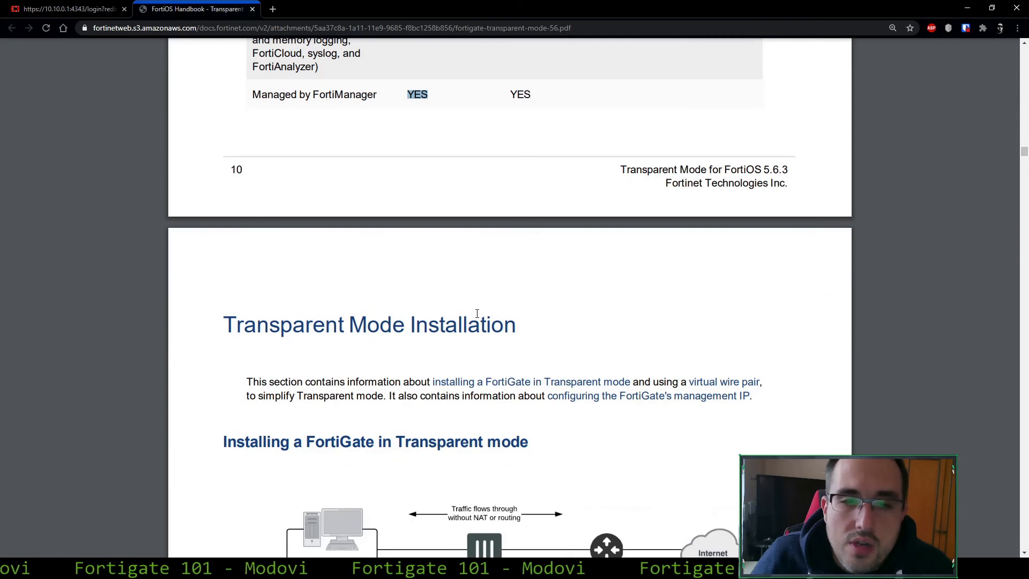
Return to the feature table and recheck the Transparent mode entries for SSL gateway and IPsec gateway
scroll(478, 314, up, 8)
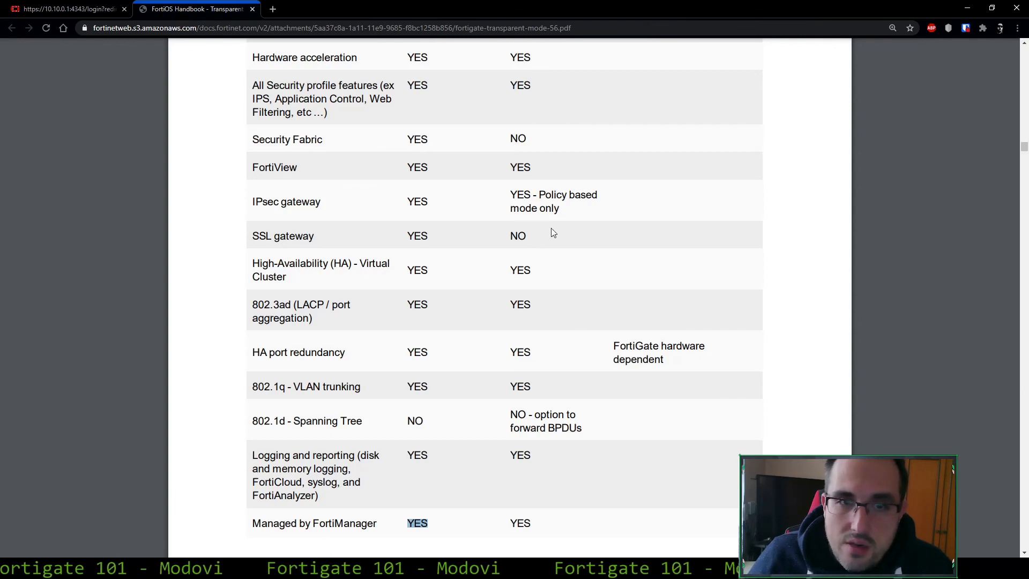
triple_click(528, 235)
click(590, 241)
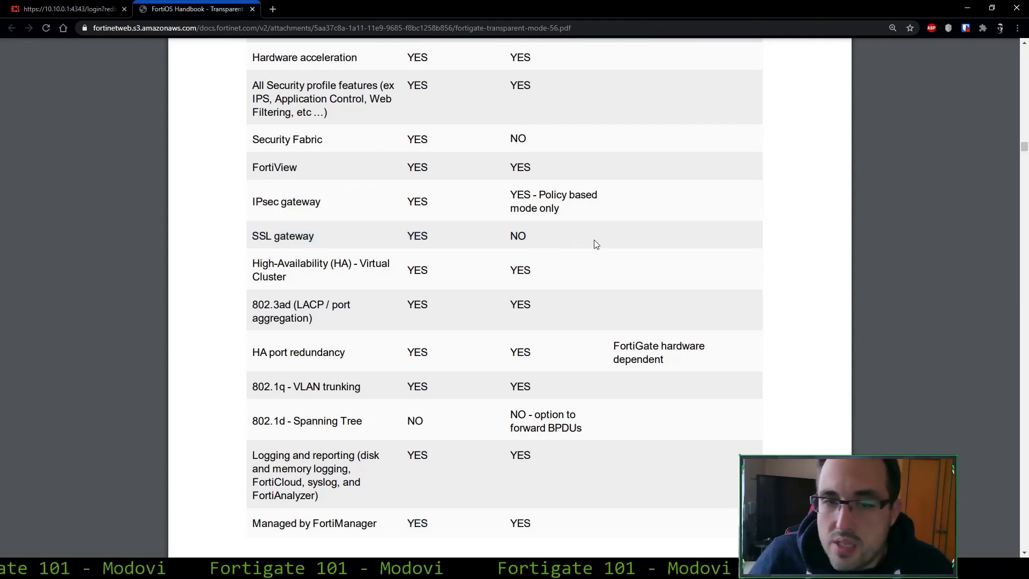
triple_click(549, 197)
click(549, 204)
triple_click(549, 206)
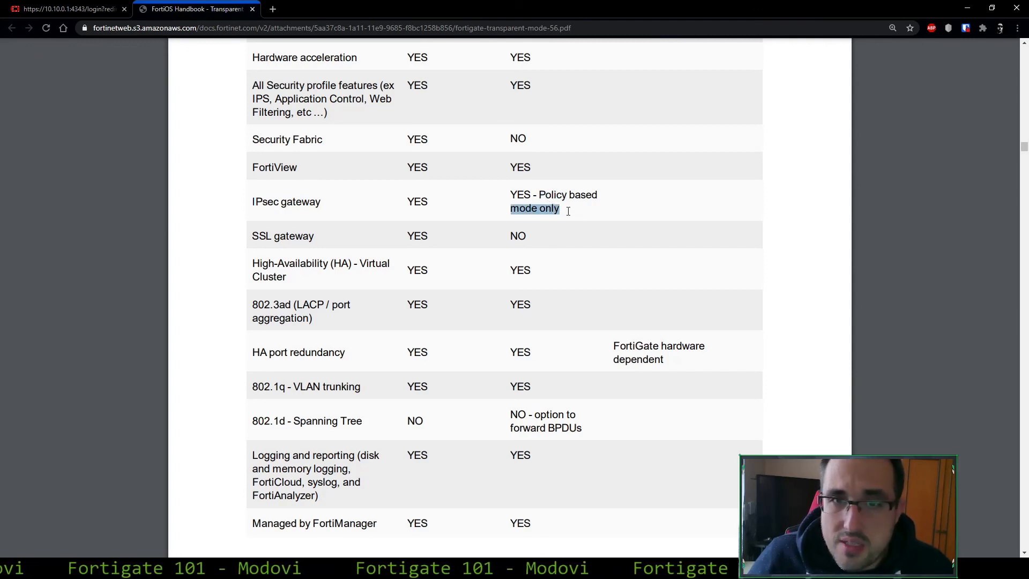
Revisit the Security Fabric row and highlight its support values for both modes
scroll(568, 212, up, 2)
click(523, 246)
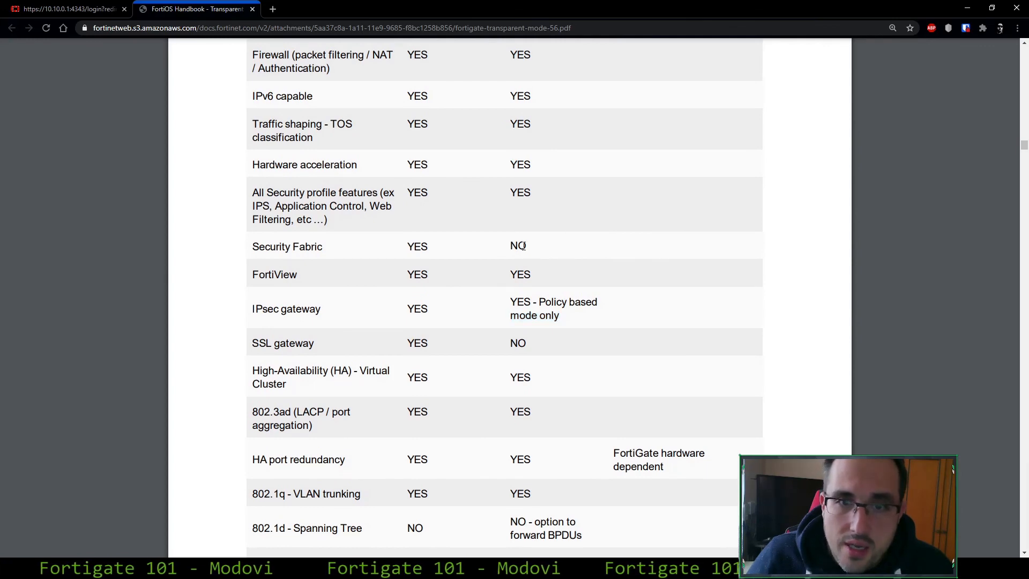
triple_click(523, 246)
Go back to the start of the feature table and highlight both modes' values for Unicast Routing / Policy Based routing
scroll(589, 257, up, 2)
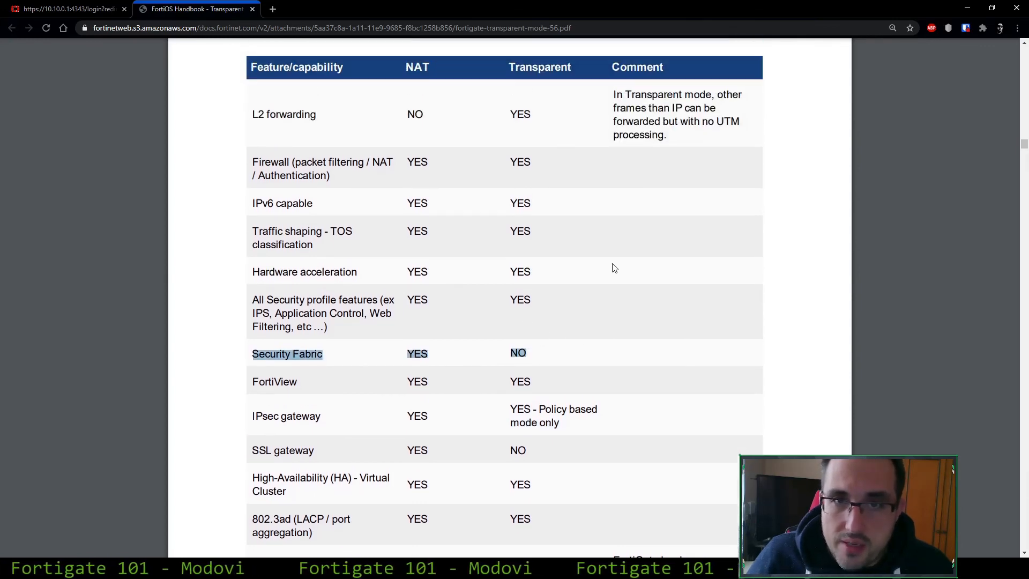
scroll(614, 268, up, 2)
scroll(613, 268, up, 11)
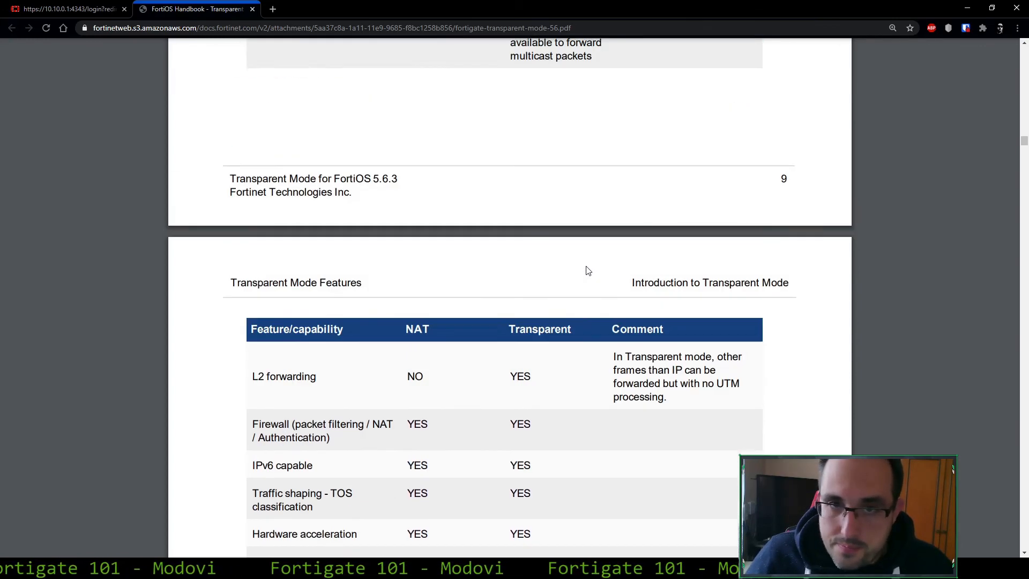
scroll(489, 237, down, 2)
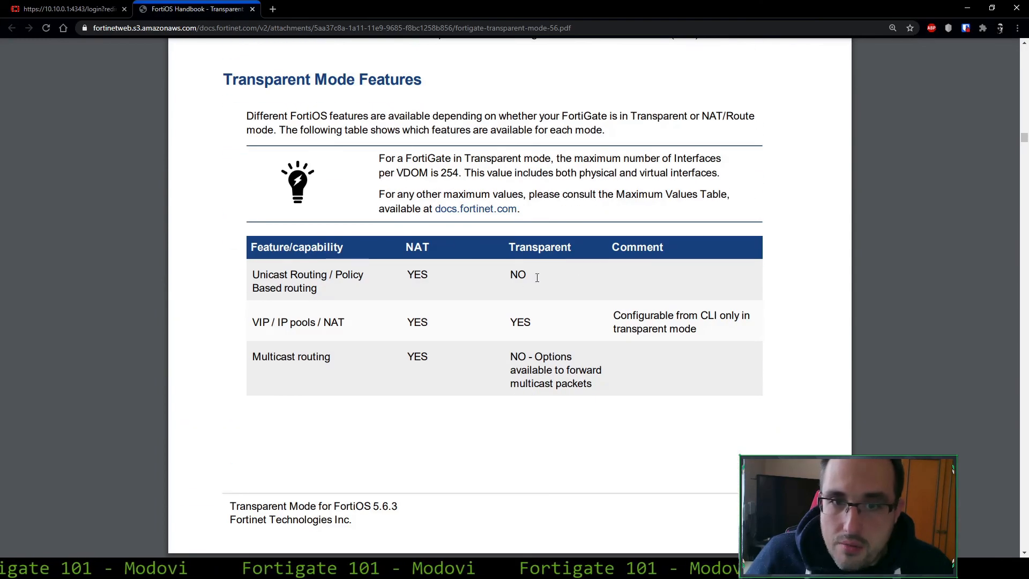
triple_click(461, 273)
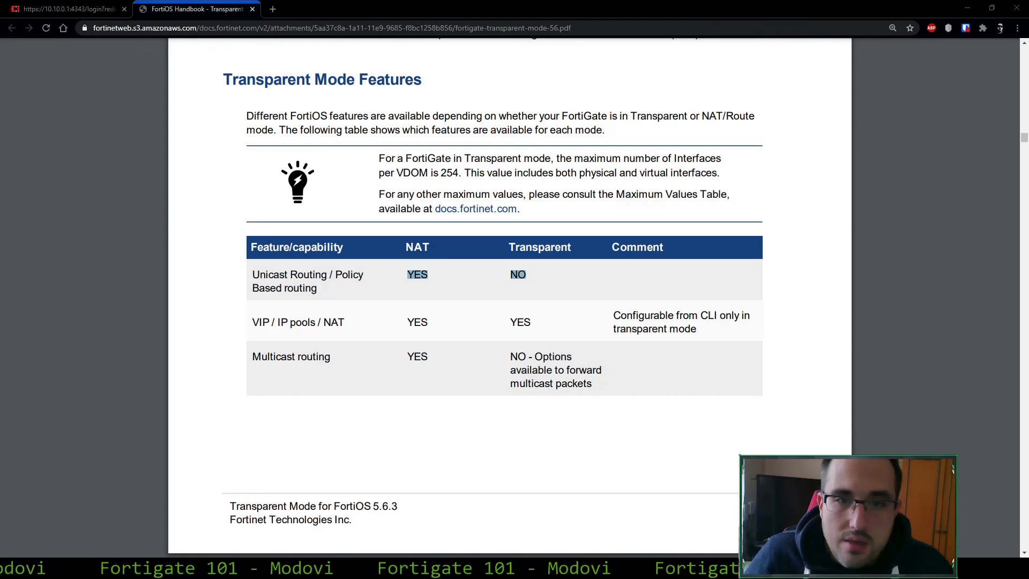
Switch to the yEd network diagram and point out the FortiGate bridge node between the router and the L2 switch
key(alt+Tab)
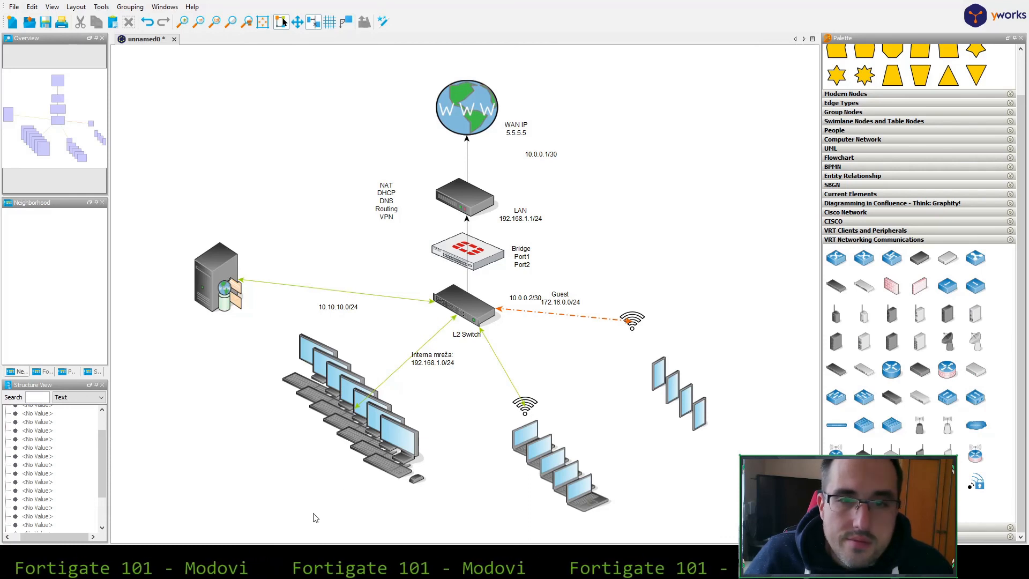
click(491, 256)
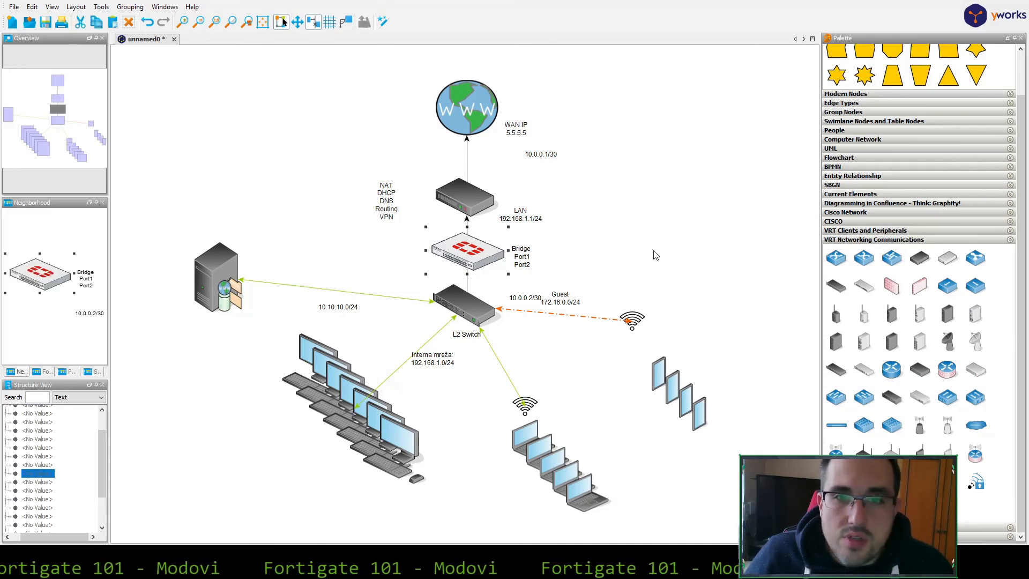
click(655, 255)
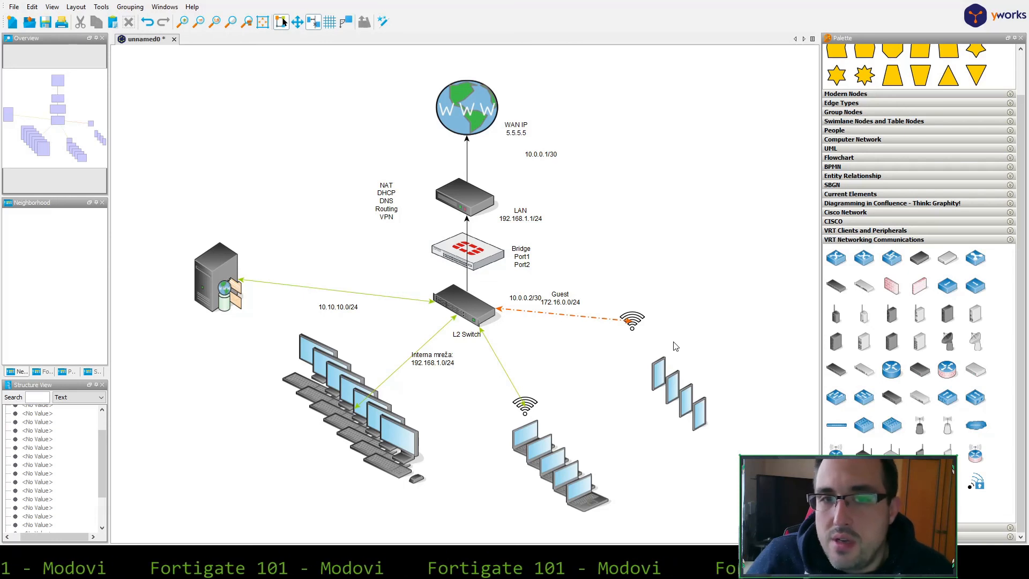
click(494, 264)
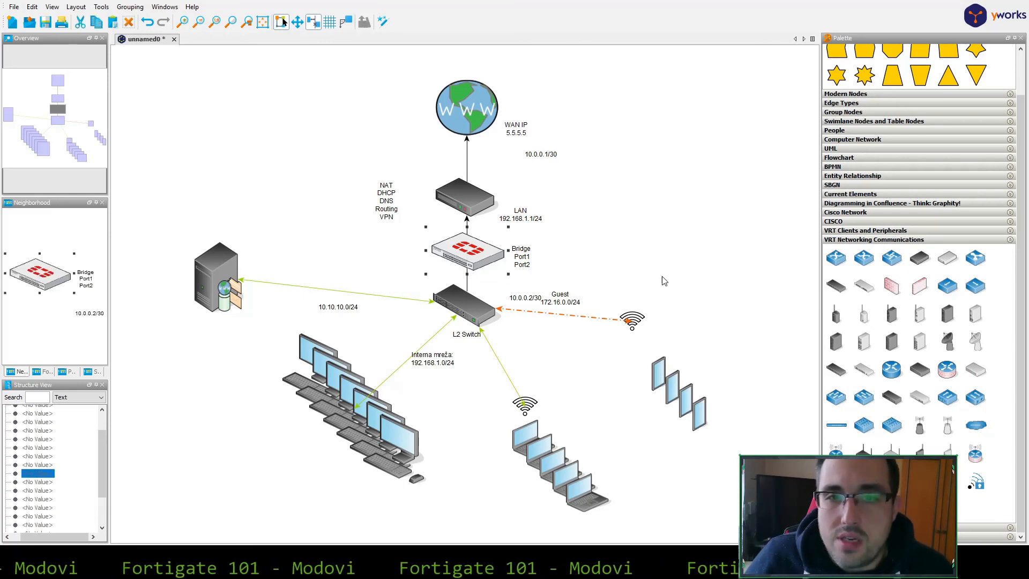
click(535, 263)
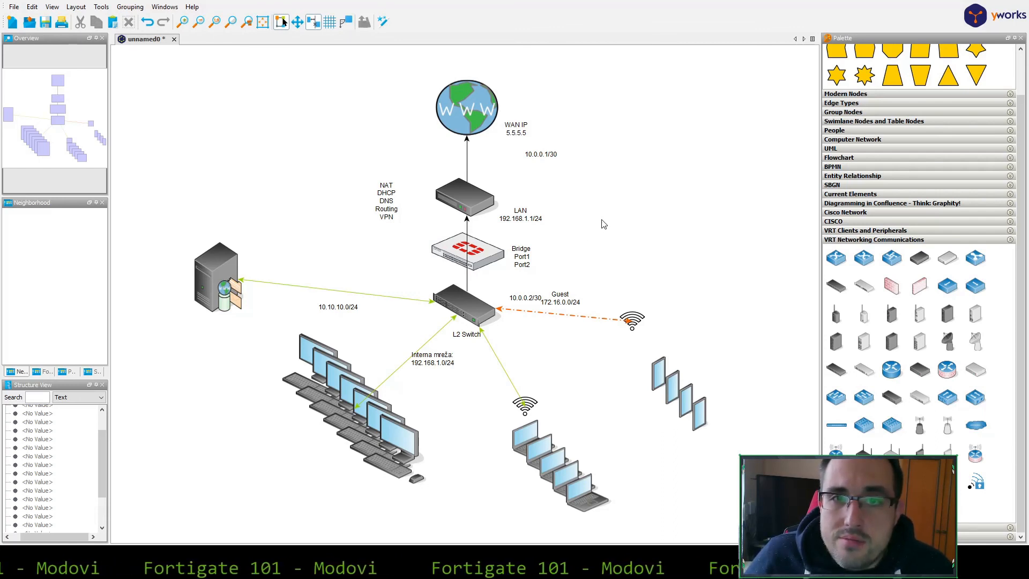
click(487, 269)
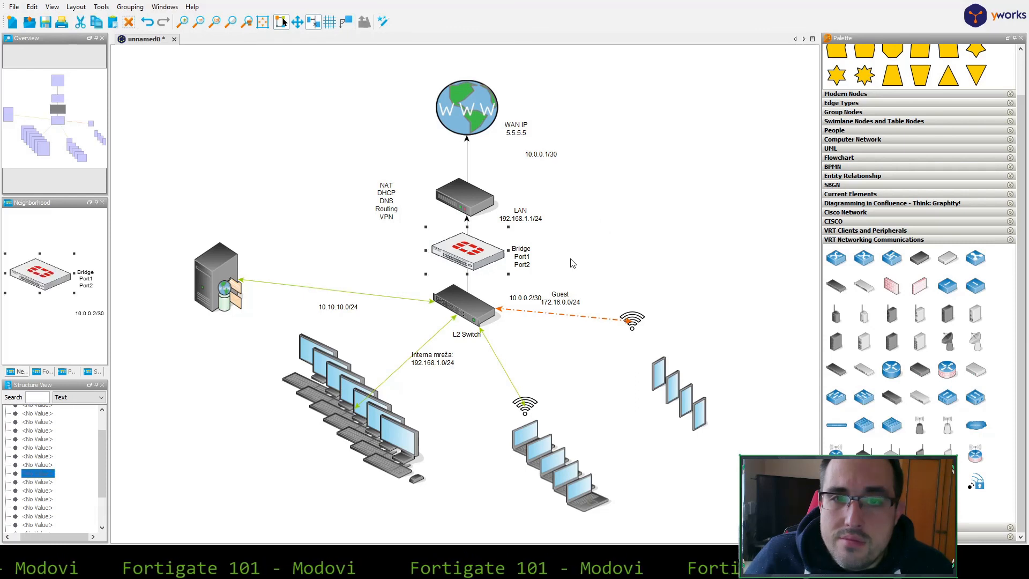
click(665, 256)
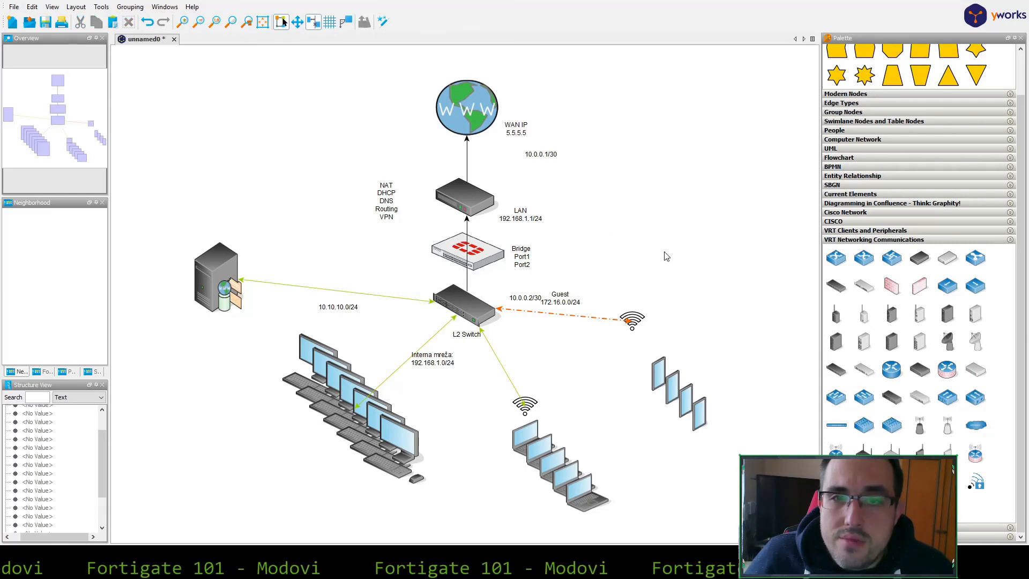